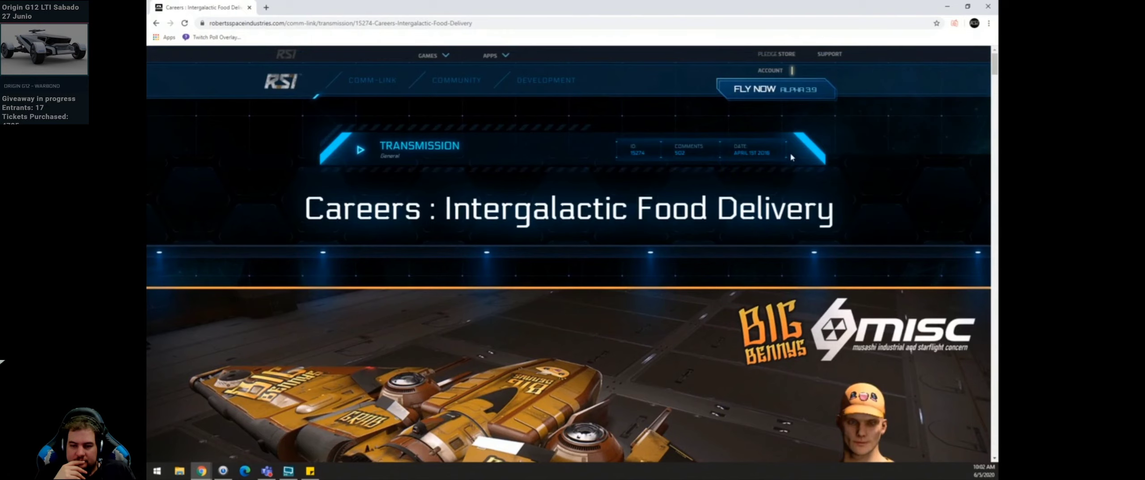
# Step: Scroll the RSI article down to the Big Benny's ship banner and pause the stream
pyautogui.scroll(-4, 779, 155)
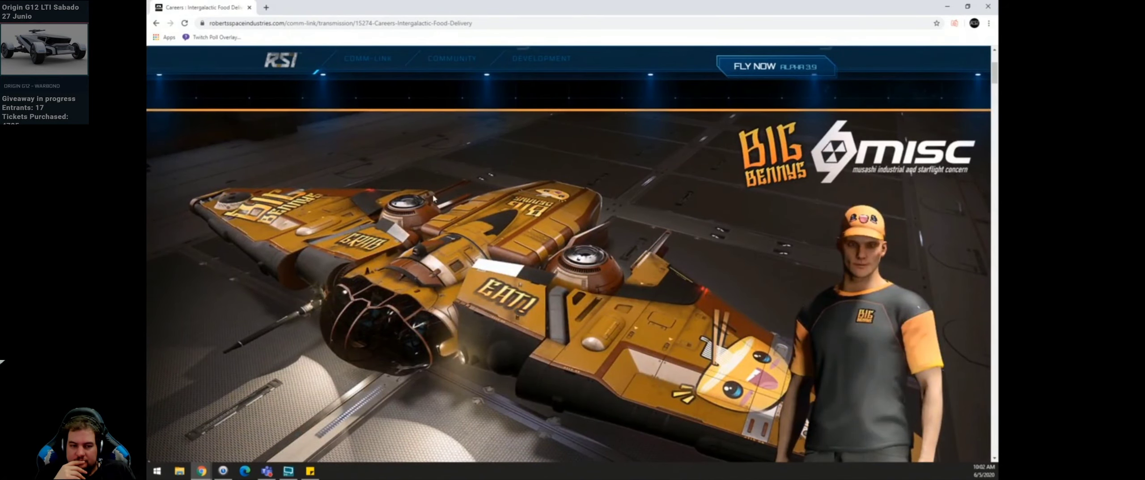
pyautogui.press('space')
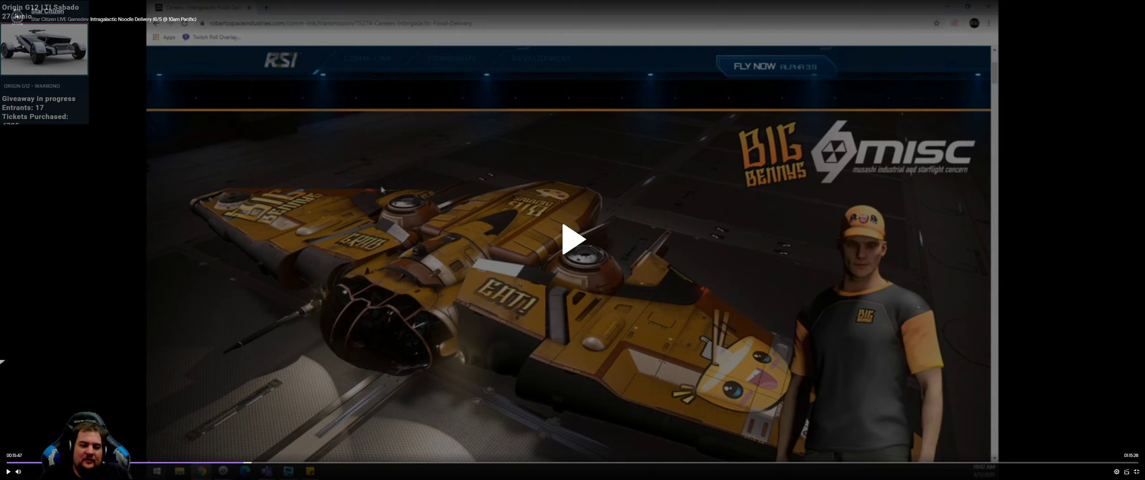
# Step: Resume stream playback so it continues to the Teams call
pyautogui.click(382, 189)
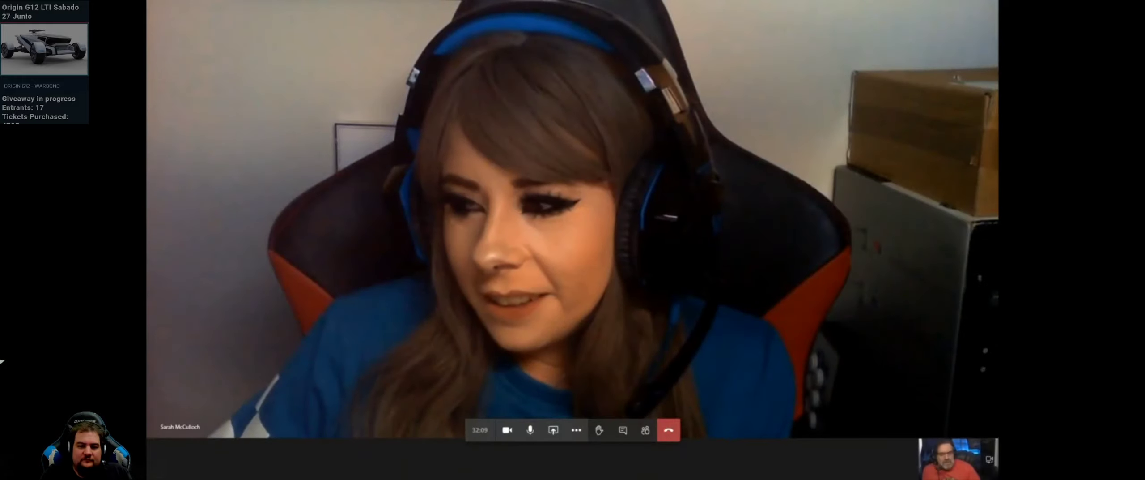
# Step: Pause and then resume the stream during the Teams call with the guest
pyautogui.press('space')
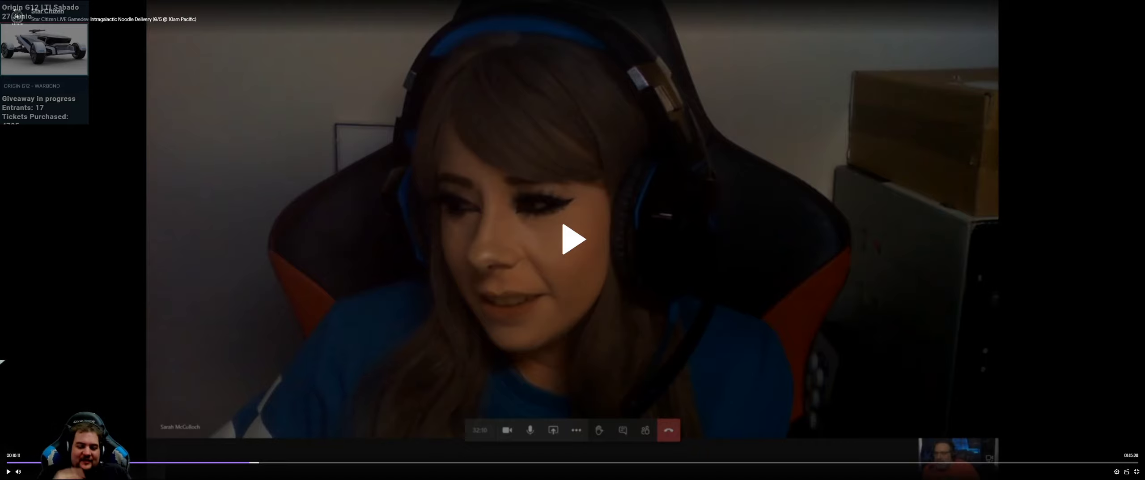
pyautogui.press('space')
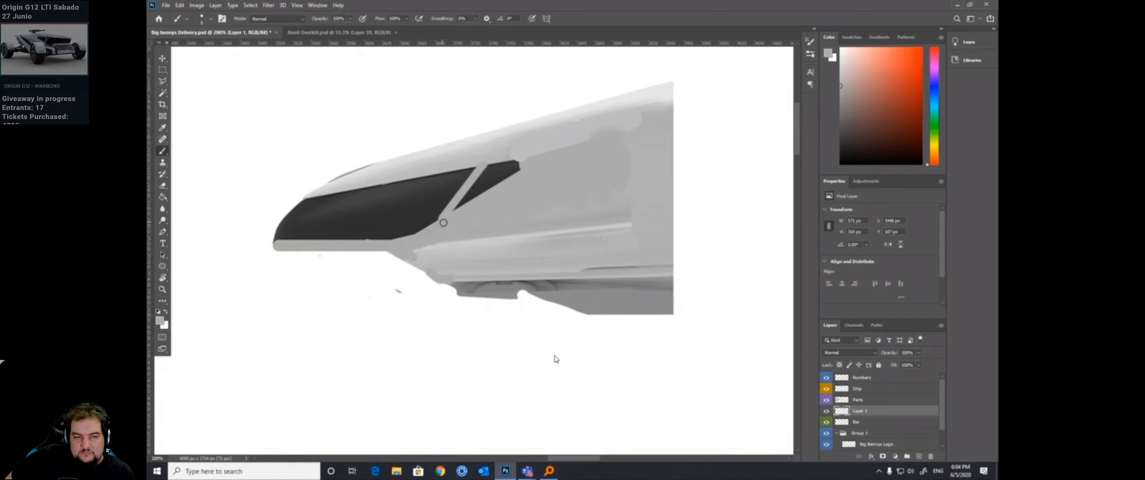
# Step: Tidy the small side window's upper and lower-right edges with straight grey strokes
pyautogui.keyDown('shift'); pyautogui.click(521, 157); pyautogui.keyUp('shift')
pyautogui.moveTo(521, 170); pyautogui.dragTo(487, 189)
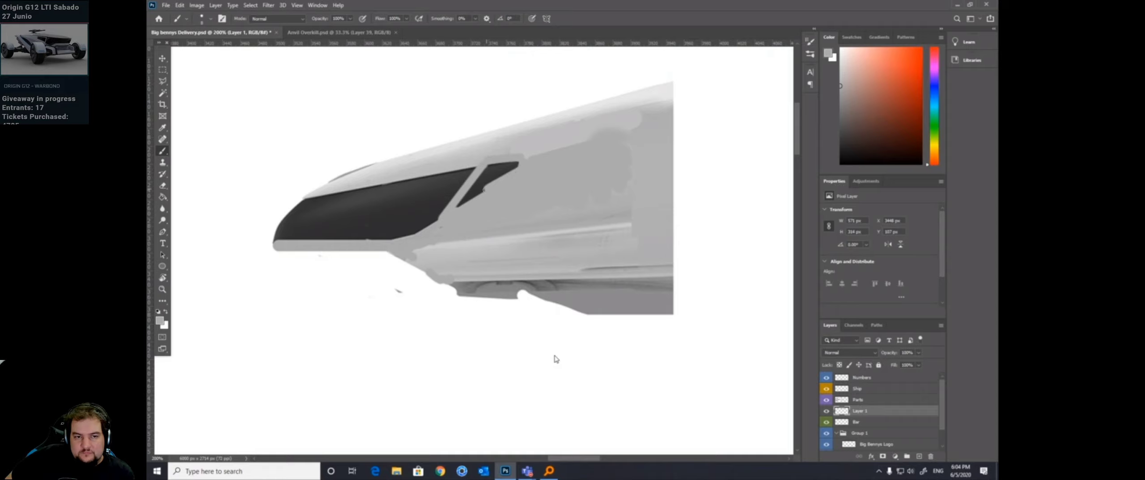
pyautogui.moveTo(577, 193); pyautogui.dragTo(543, 202)
# Step: With a smaller dark grey brush, draw a straight panel line along the lower hull, then touch up the hull bottom in light grey
pyautogui.keyDown('alt'); pyautogui.click(458, 184); pyautogui.keyUp('alt')
pyautogui.press('[')
pyautogui.press('[')
pyautogui.press('[')
pyautogui.press('[')
pyautogui.press('[')
pyautogui.press('[')
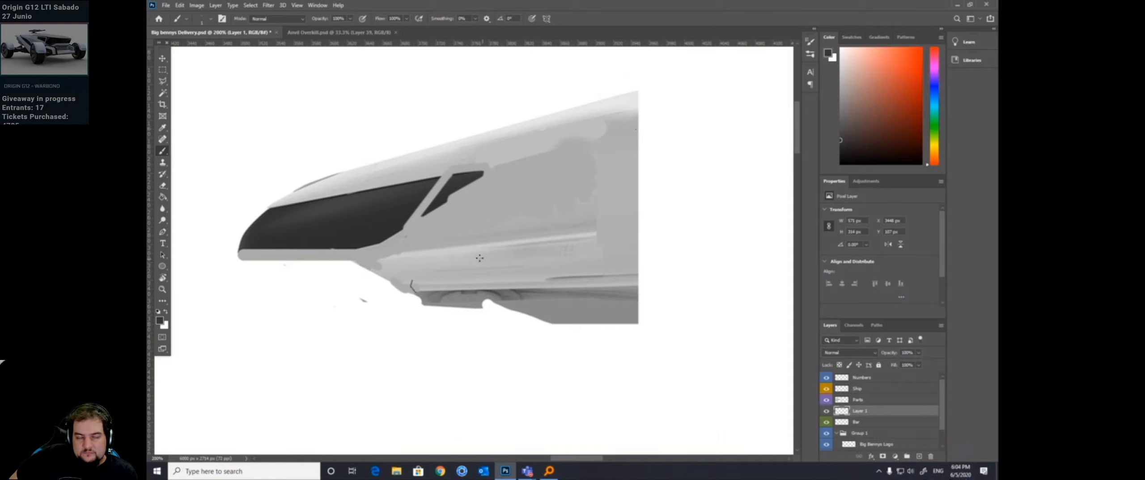
pyautogui.keyDown('shift'); pyautogui.click(462, 248); pyautogui.keyUp('shift')
pyautogui.keyDown('shift'); pyautogui.click(632, 235); pyautogui.keyUp('shift')
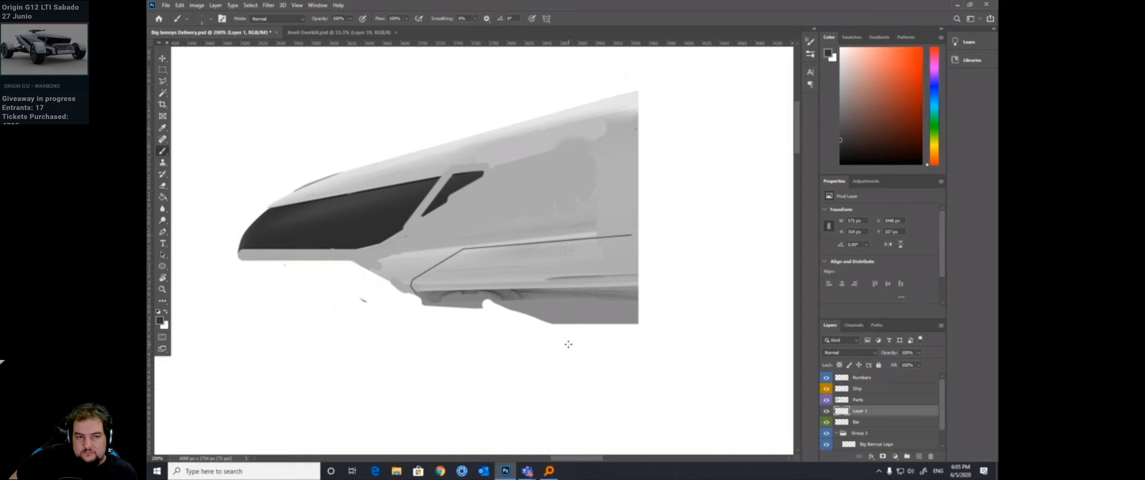
pyautogui.keyDown('alt'); pyautogui.click(483, 303); pyautogui.keyUp('alt')
pyautogui.moveTo(483, 305); pyautogui.dragTo(505, 305)
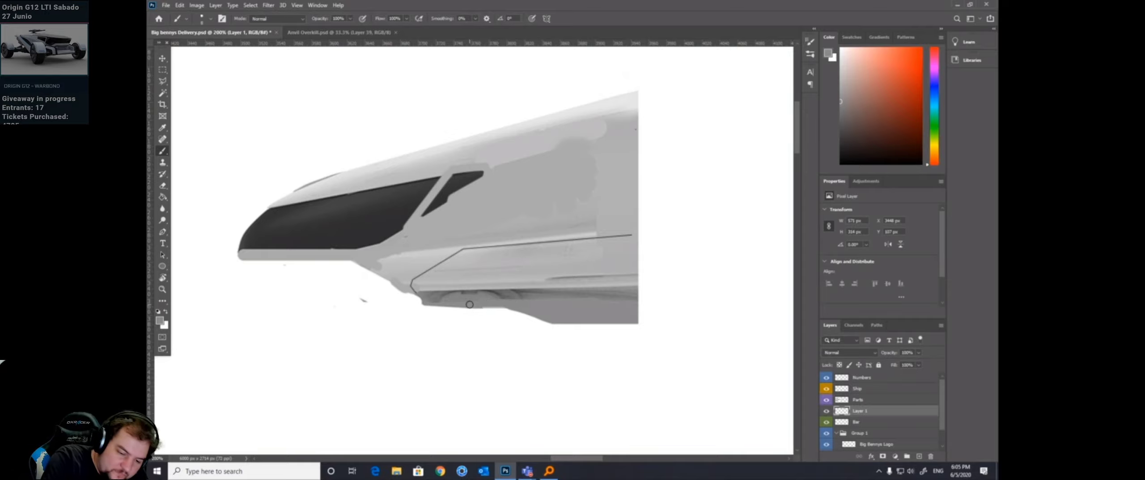
pyautogui.moveTo(545, 163); pyautogui.dragTo(562, 200)
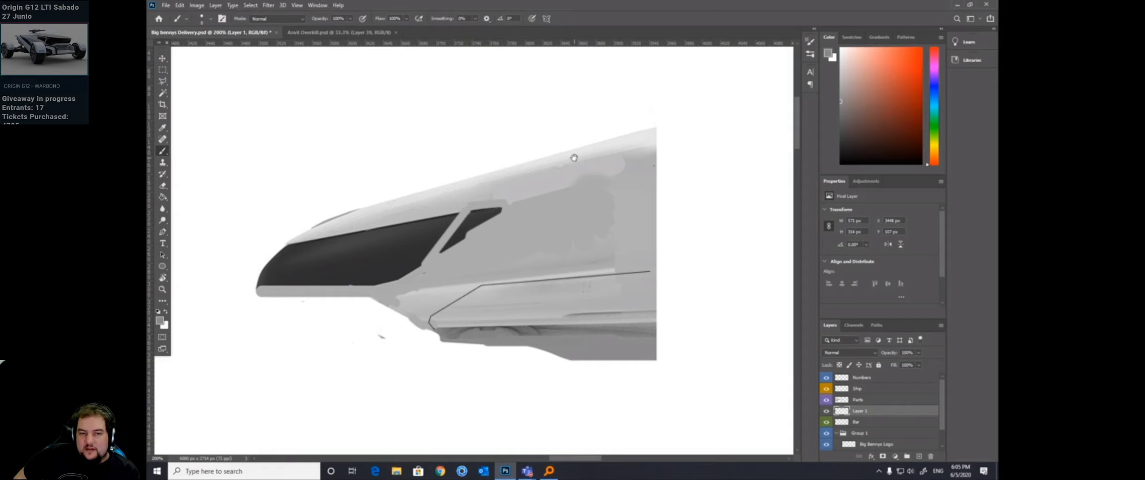
# Step: Paint a dark canopy-grey strip under the nose, cover its right end in light grey, and set brush size 2
pyautogui.keyDown('alt'); pyautogui.click(332, 261); pyautogui.keyUp('alt')
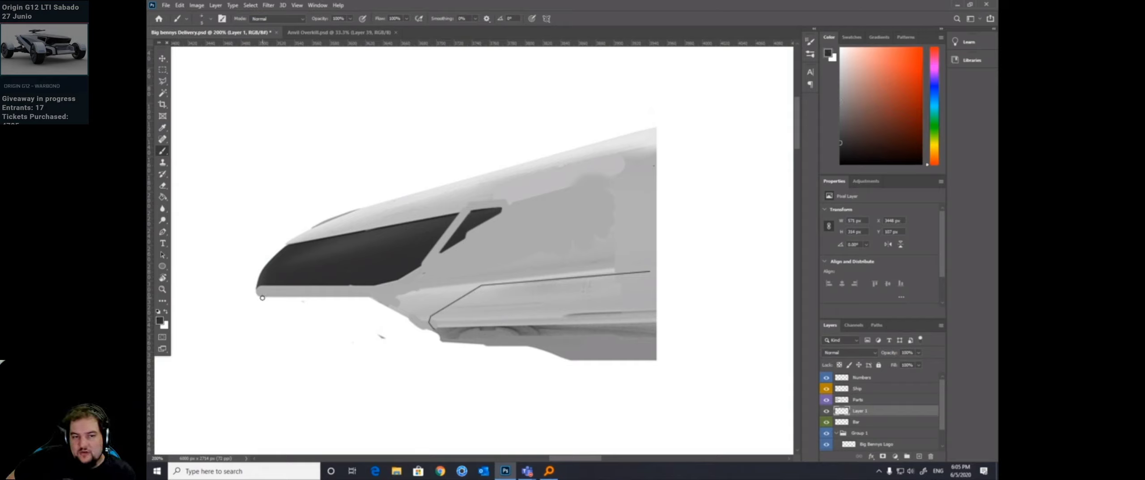
pyautogui.moveTo(261, 297); pyautogui.dragTo(379, 327)
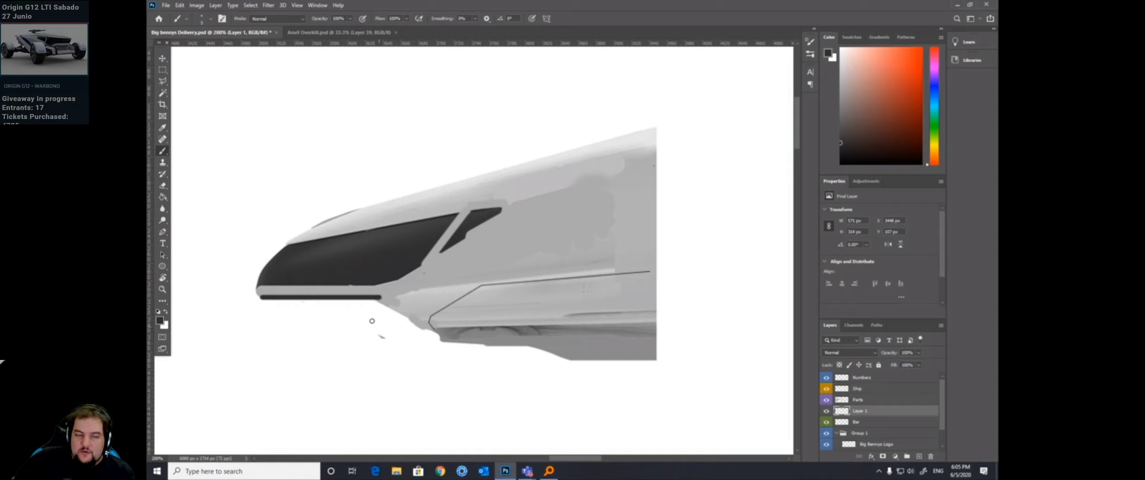
pyautogui.keyDown('alt'); pyautogui.click(387, 295); pyautogui.keyUp('alt')
pyautogui.moveTo(380, 296); pyautogui.dragTo(383, 286)
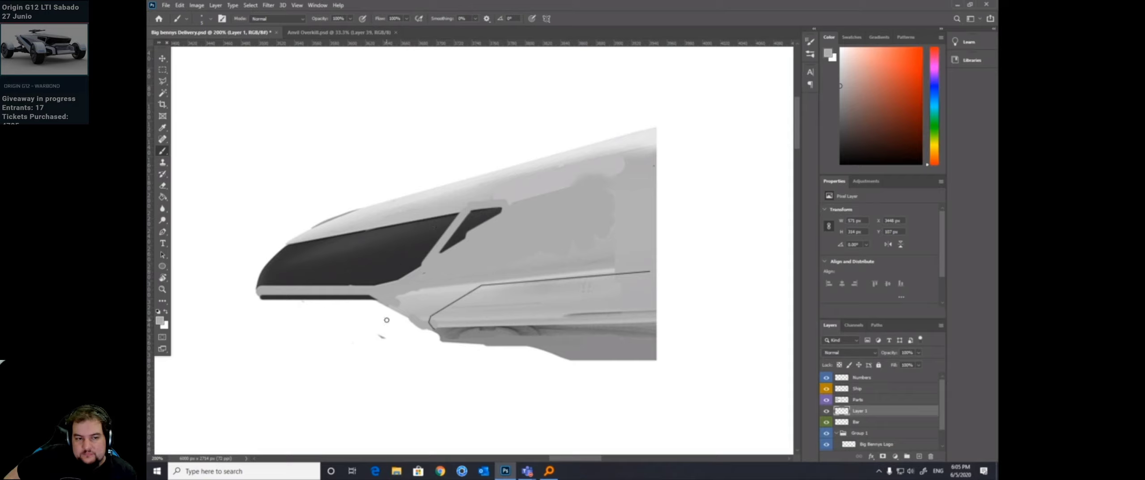
pyautogui.press('[')
pyautogui.press('[')
pyautogui.press('[')
pyautogui.press('[')
pyautogui.press(']')
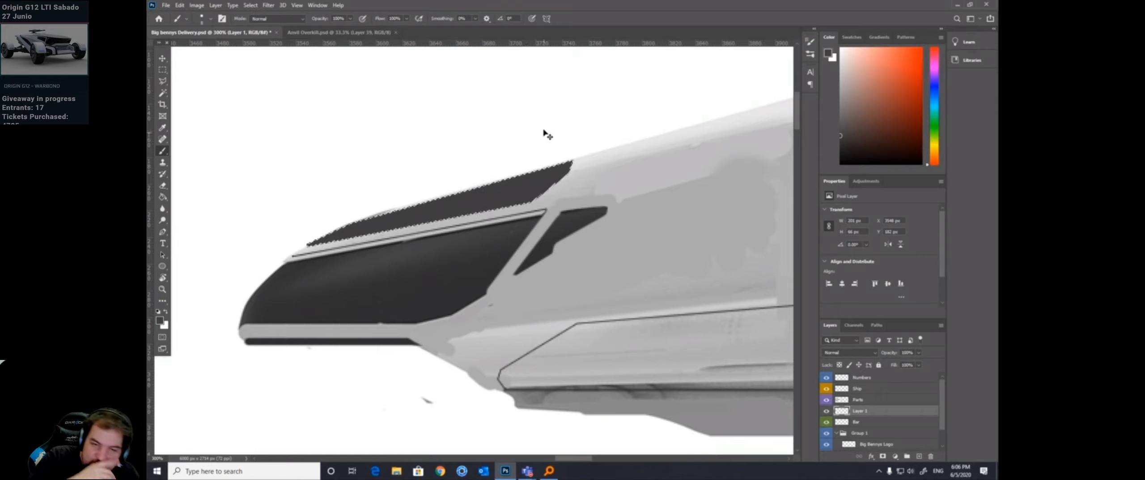
# Step: Draw a straight dark grey panel line along the hull side, redrawing it shorter after undoing
pyautogui.moveTo(213, 304)
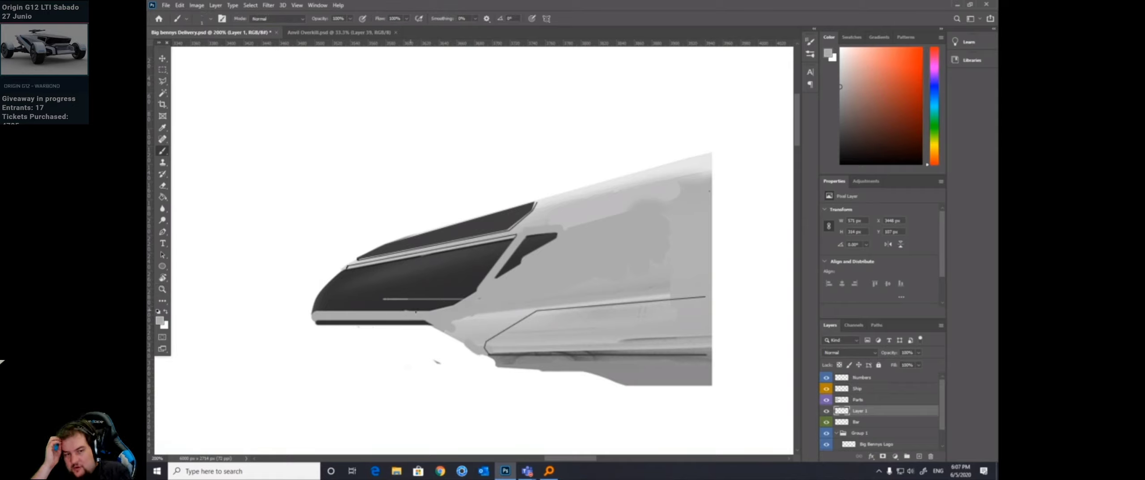
pyautogui.moveTo(63, 396)
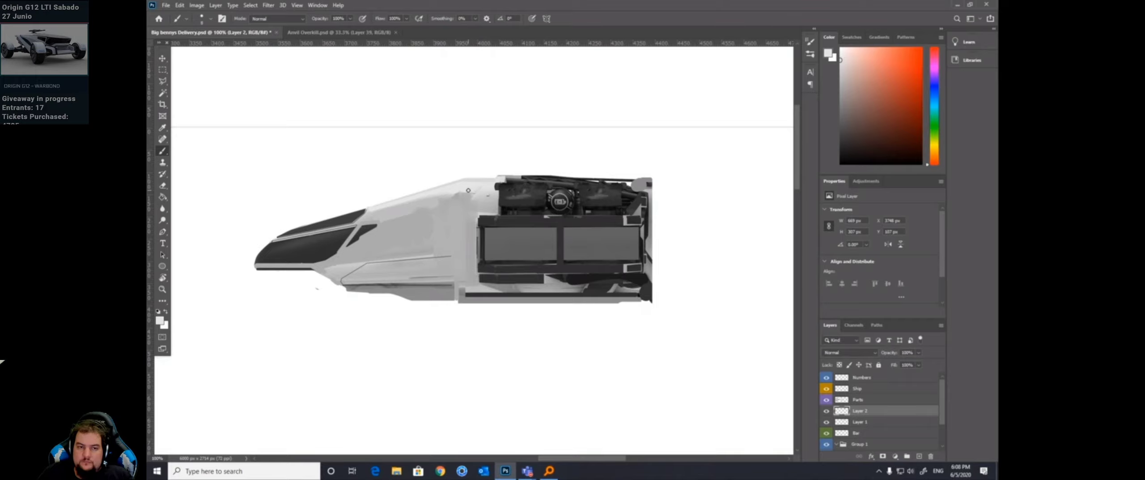
pyautogui.moveTo(496, 212); pyautogui.dragTo(496, 214)
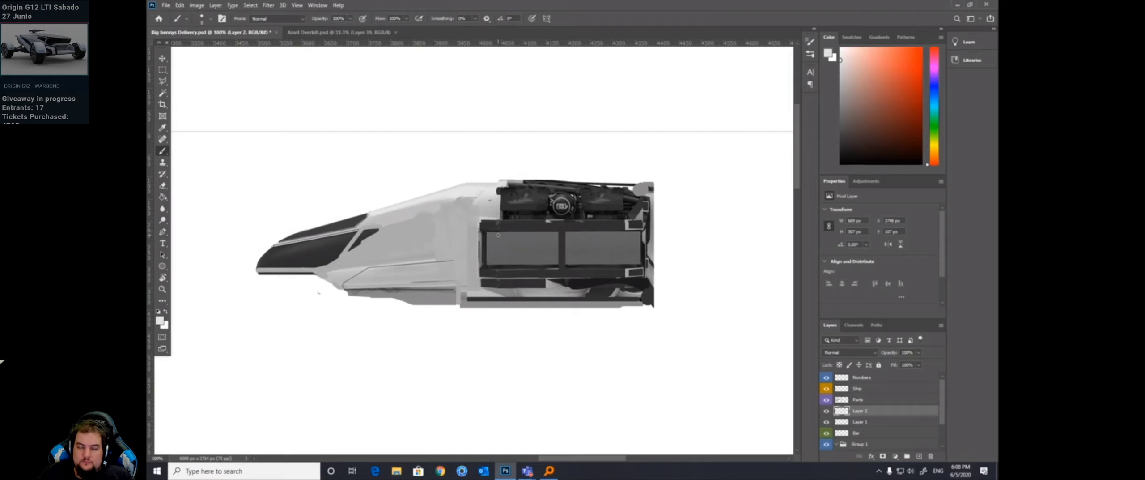
pyautogui.keyDown('alt'); pyautogui.click(493, 257); pyautogui.keyUp('alt')
pyautogui.keyDown('shift'); pyautogui.click(476, 258); pyautogui.keyUp('shift')
pyautogui.hotkey('ctrl', 'z')
pyautogui.keyDown('shift'); pyautogui.click(453, 259); pyautogui.keyUp('shift')
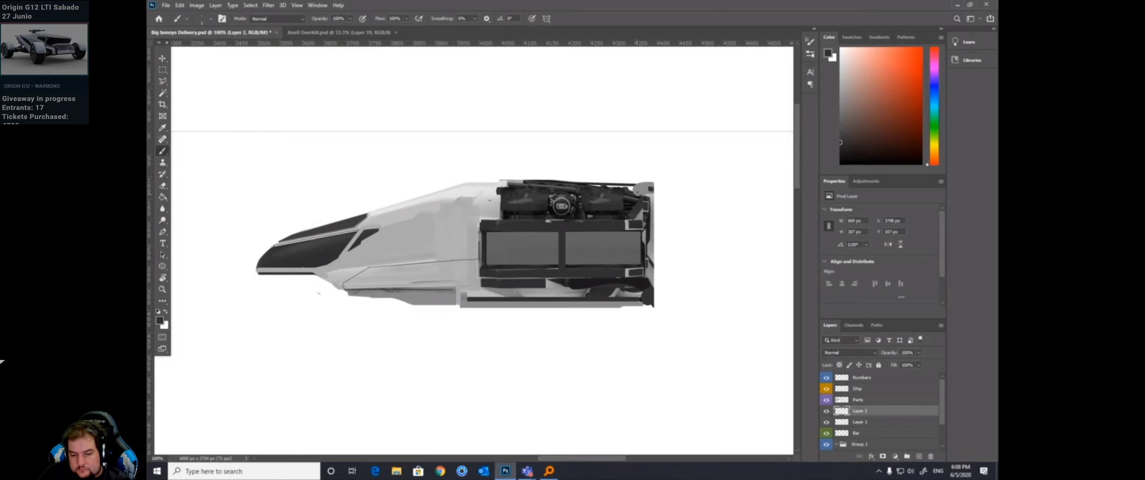
pyautogui.moveTo(565, 278); pyautogui.dragTo(548, 255)
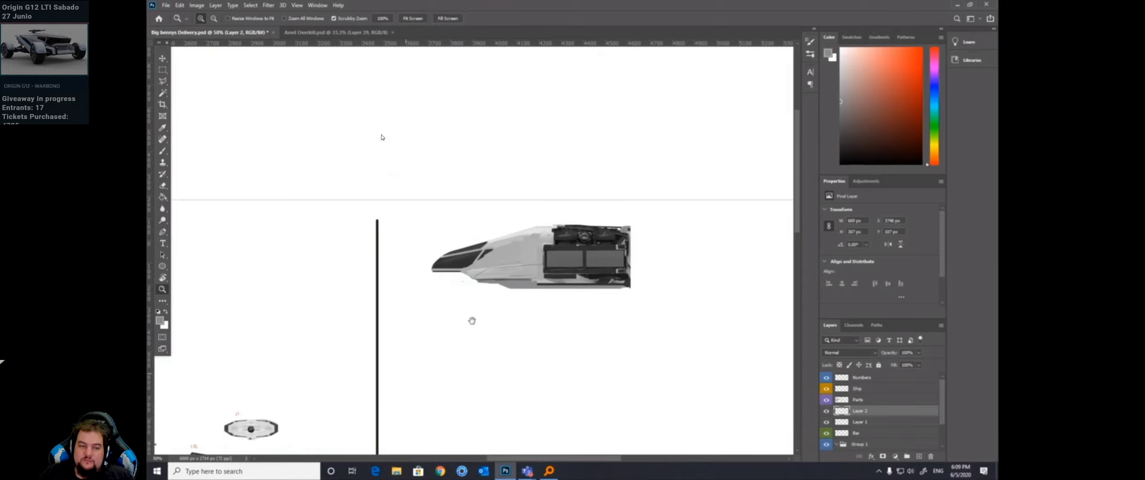
# Step: Create Layer 3 above Layer 2 in the Layers panel
pyautogui.moveTo(477, 177)
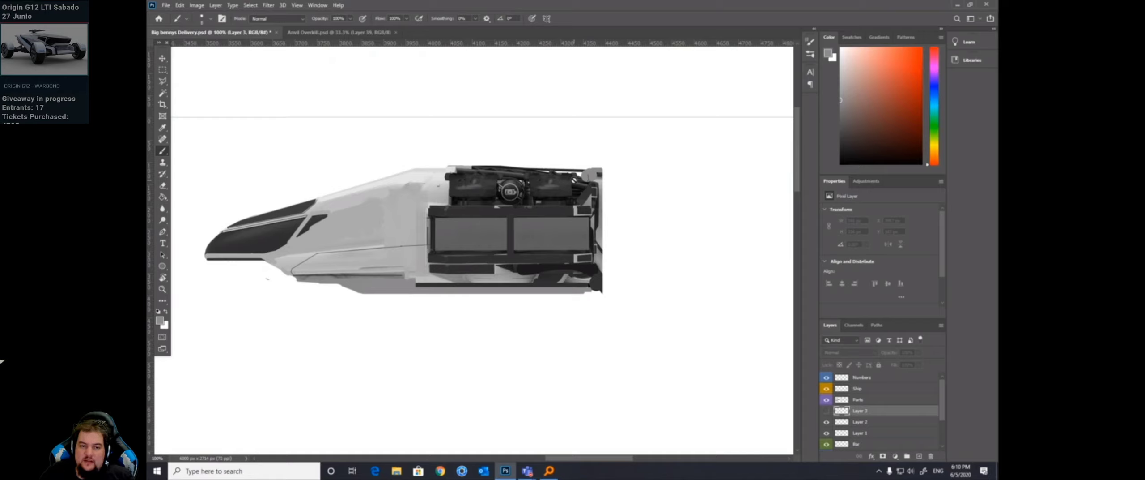
# Step: Show the Big Benny's container artwork, reset colour to black, and zoom to 200% on the containers
pyautogui.click(826, 410)
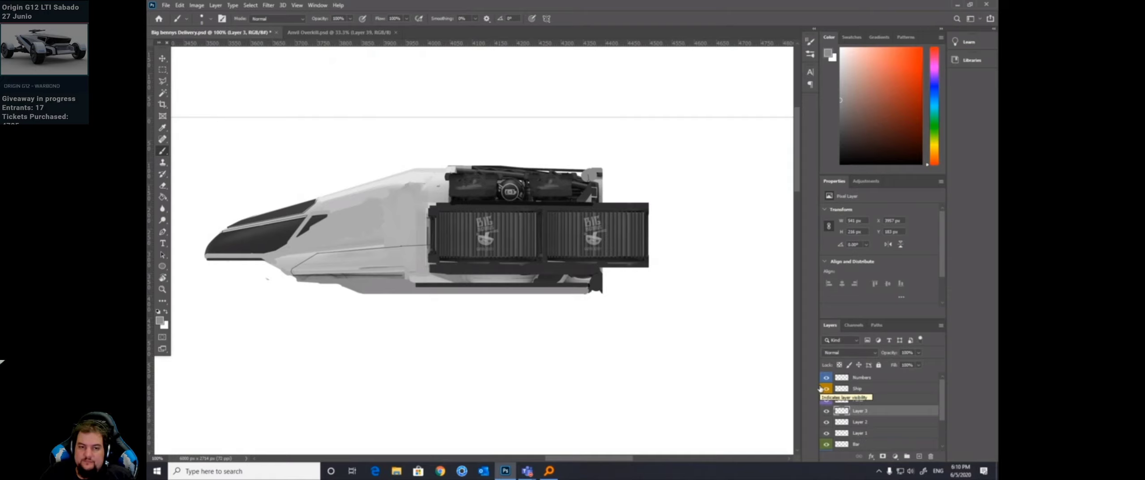
pyautogui.press('d')
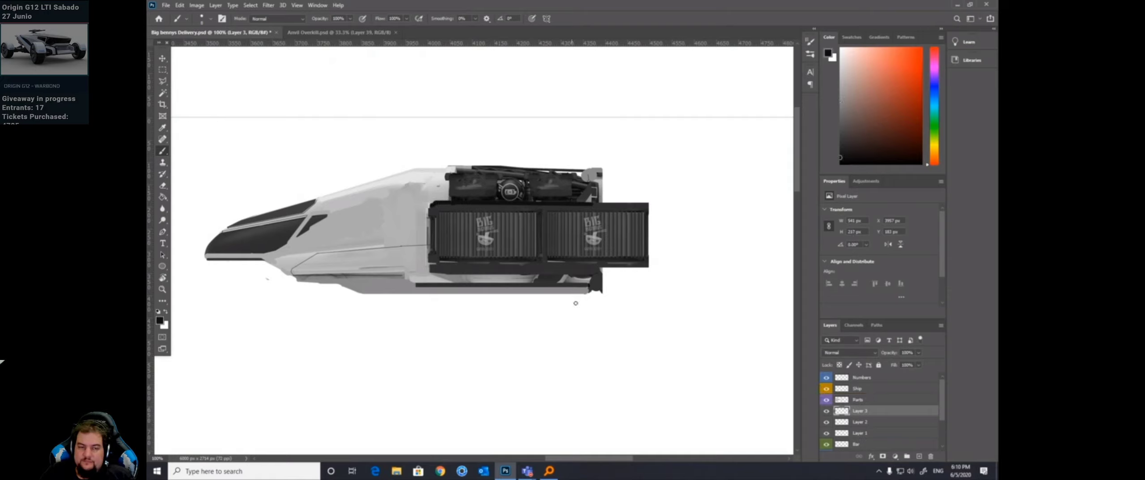
pyautogui.press('z')
pyautogui.keyDown('alt'); pyautogui.click(554, 275); pyautogui.keyUp('alt')
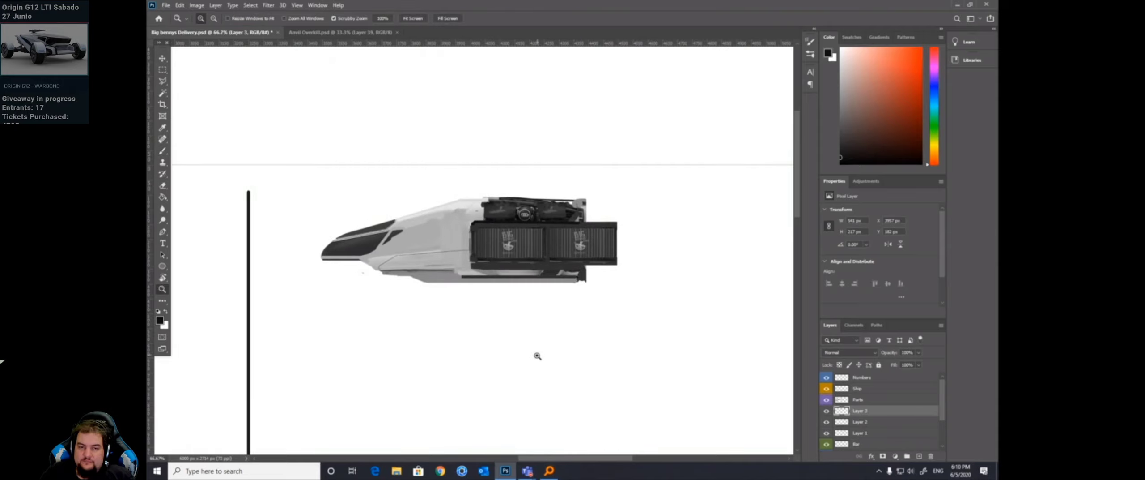
pyautogui.moveTo(433, 360); pyautogui.dragTo(488, 293)
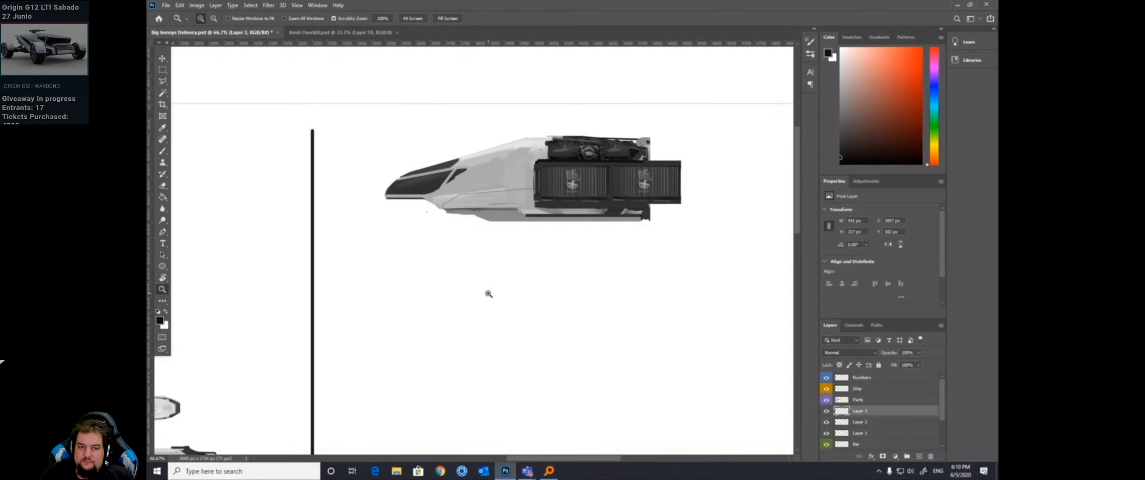
pyautogui.click(534, 209)
pyautogui.click(535, 211)
pyautogui.press('b')
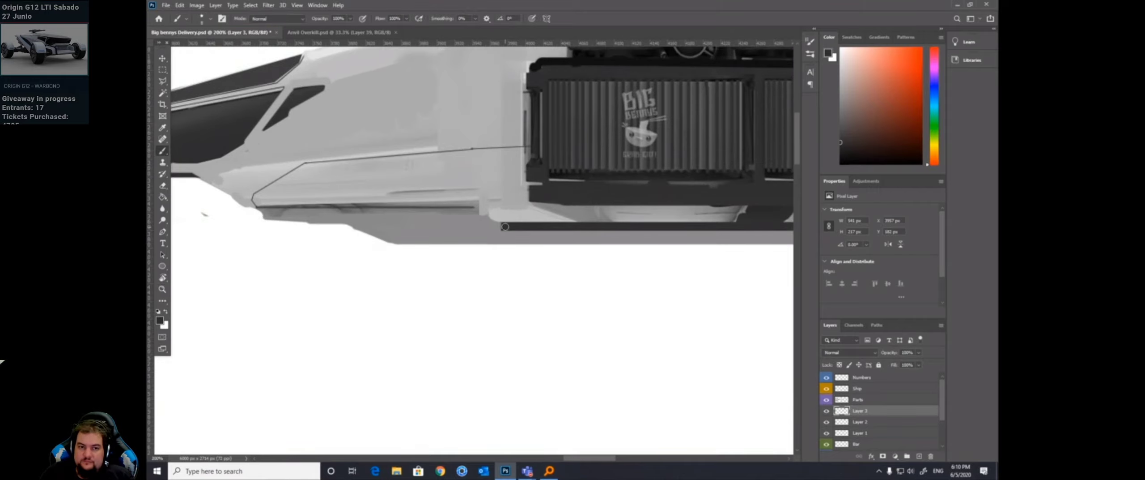
# Step: Draw the underside rail's bottom bar and diagonal struts, then zoom out to 50%
pyautogui.moveTo(491, 243); pyautogui.dragTo(503, 227)
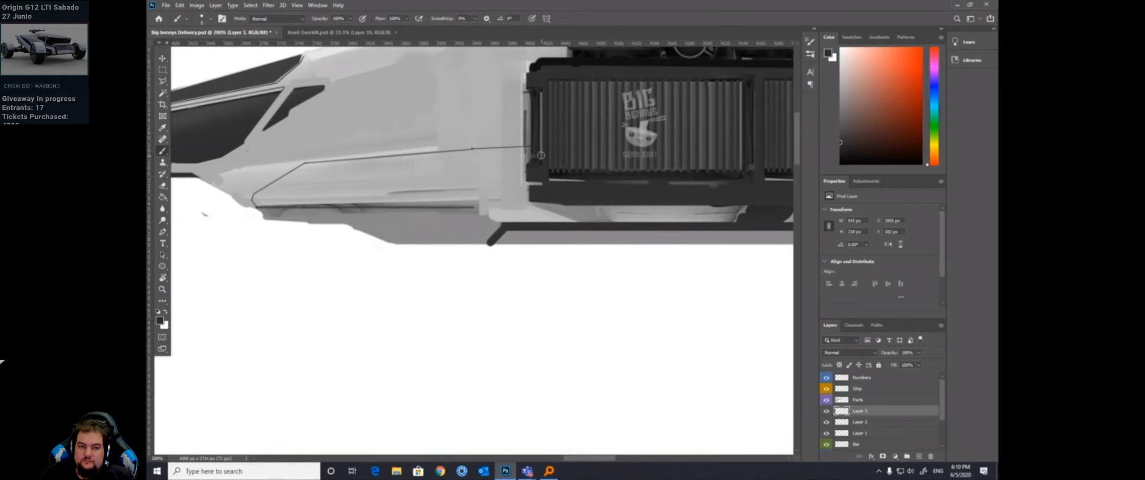
pyautogui.moveTo(567, 281); pyautogui.dragTo(450, 299)
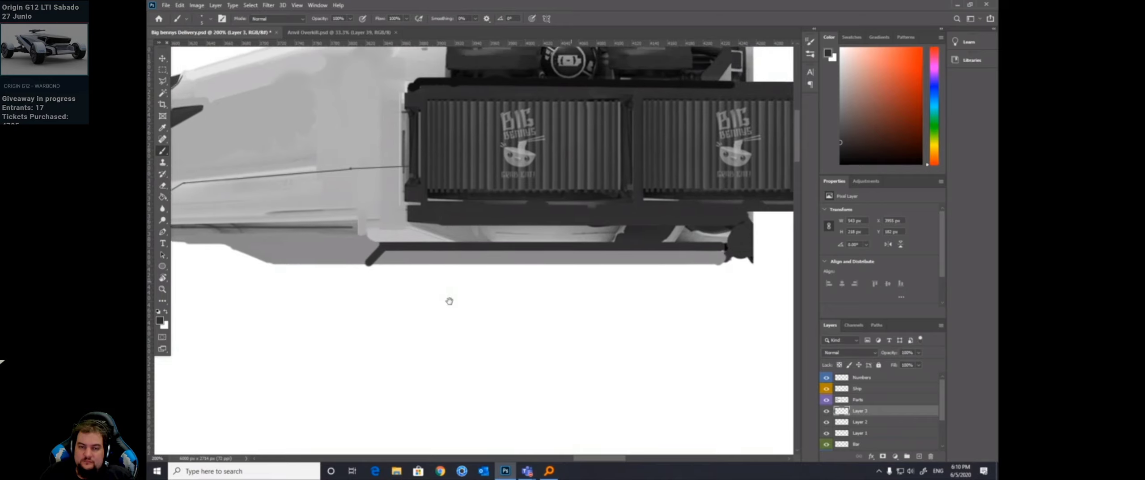
pyautogui.moveTo(368, 263)
pyautogui.mouseDown()
pyautogui.moveTo(620, 281)
pyautogui.moveTo(709, 275)
pyautogui.moveTo(726, 252)
pyautogui.mouseUp()
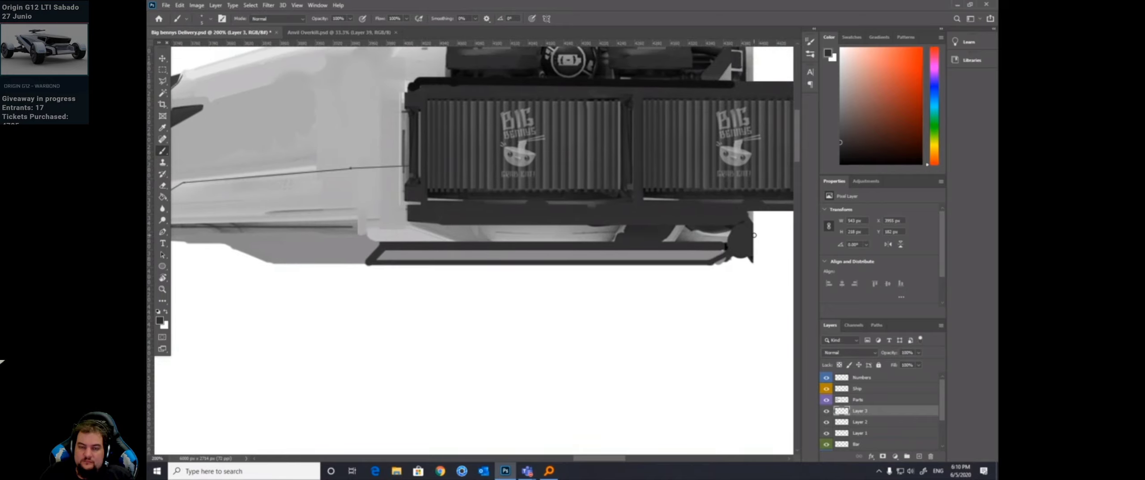
pyautogui.keyDown('shift'); pyautogui.click(406, 262); pyautogui.keyUp('shift')
pyautogui.moveTo(441, 252); pyautogui.dragTo(431, 262)
pyautogui.moveTo(544, 249)
pyautogui.mouseDown()
pyautogui.moveTo(600, 230)
pyautogui.moveTo(574, 246)
pyautogui.moveTo(590, 262)
pyautogui.moveTo(607, 245)
pyautogui.moveTo(635, 260)
pyautogui.moveTo(696, 260)
pyautogui.mouseUp()
pyautogui.press('z')
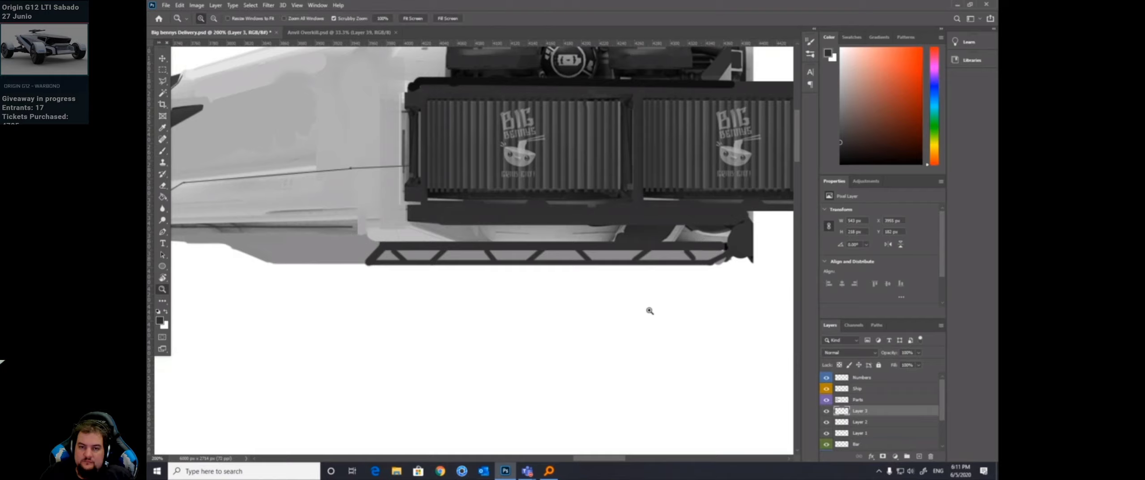
pyautogui.press('b')
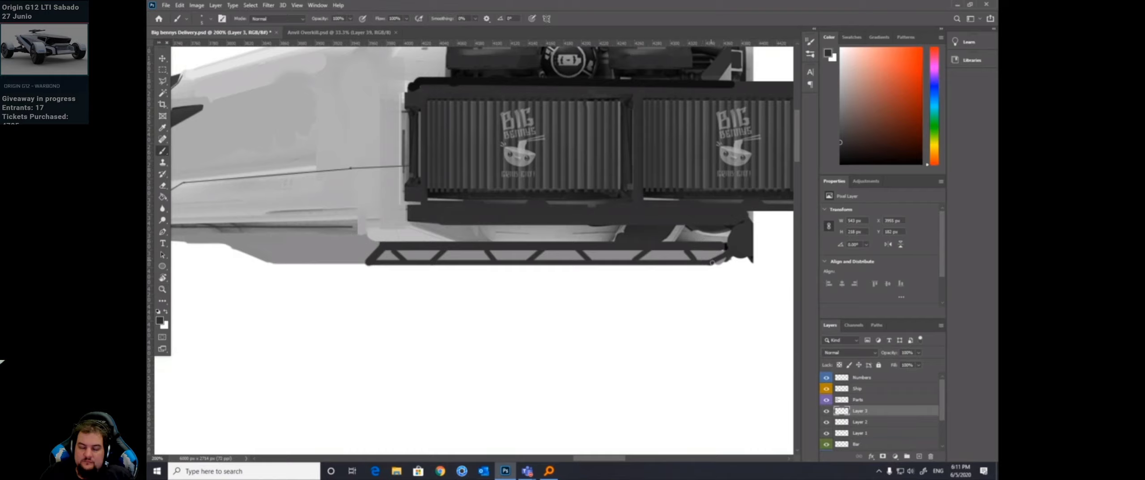
pyautogui.press('z')
pyautogui.keyDown('alt'); pyautogui.click(506, 264); pyautogui.keyUp('alt')
pyautogui.keyDown('alt'); pyautogui.click(506, 264); pyautogui.keyUp('alt')
pyautogui.keyDown('alt'); pyautogui.click(506, 264); pyautogui.keyUp('alt')
# Step: Select the rear engine section on the parts sheet and copy it with Copy Merged
pyautogui.moveTo(489, 301); pyautogui.dragTo(540, 316)
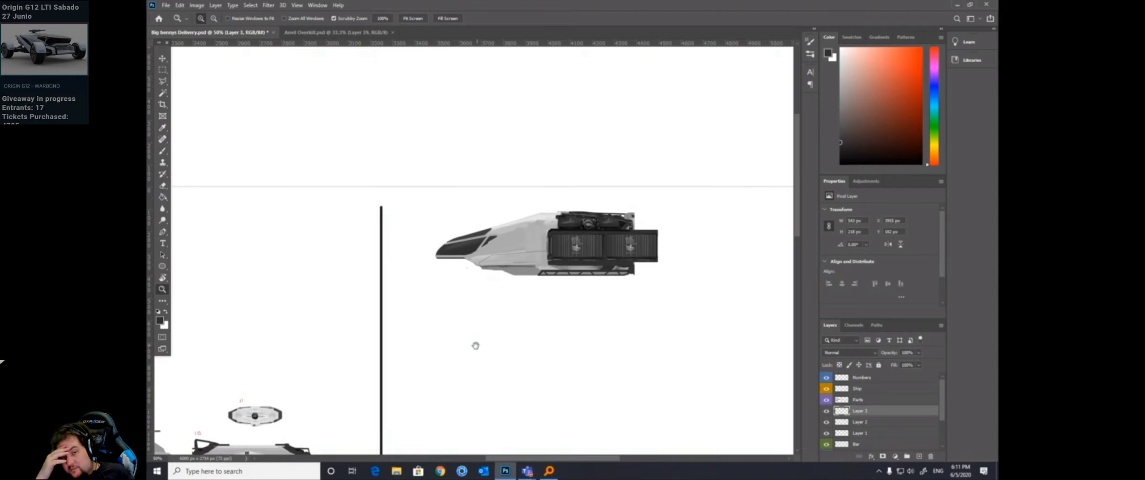
pyautogui.moveTo(475, 346); pyautogui.dragTo(599, 309)
pyautogui.click(163, 69)
pyautogui.moveTo(437, 339); pyautogui.dragTo(572, 411)
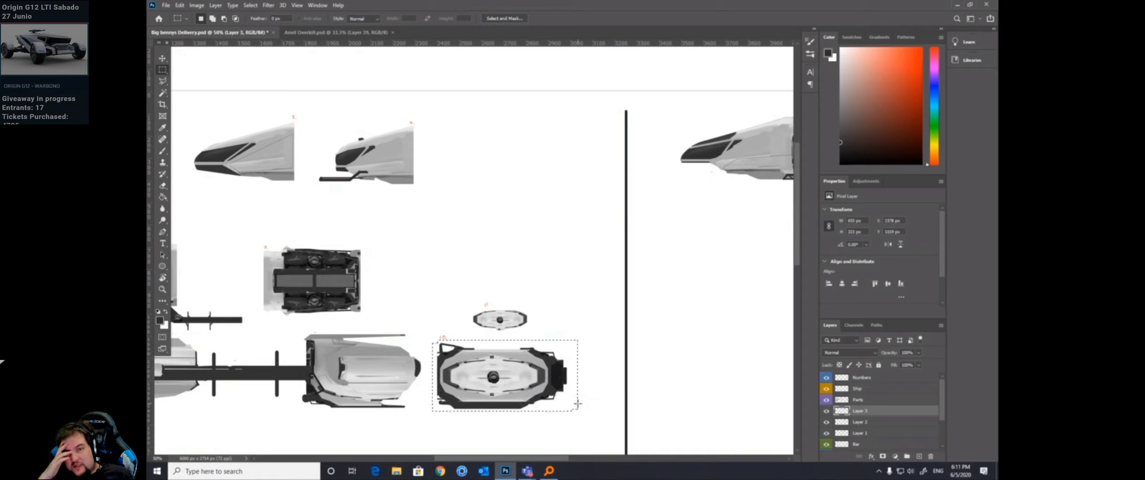
pyautogui.click(179, 5)
pyautogui.click(208, 73)
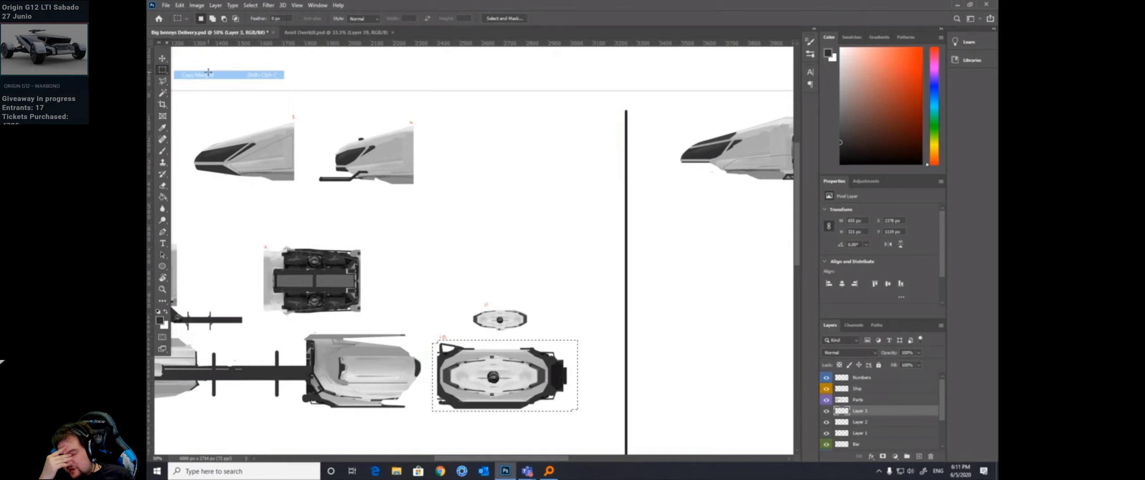
pyautogui.moveTo(688, 236); pyautogui.dragTo(369, 310)
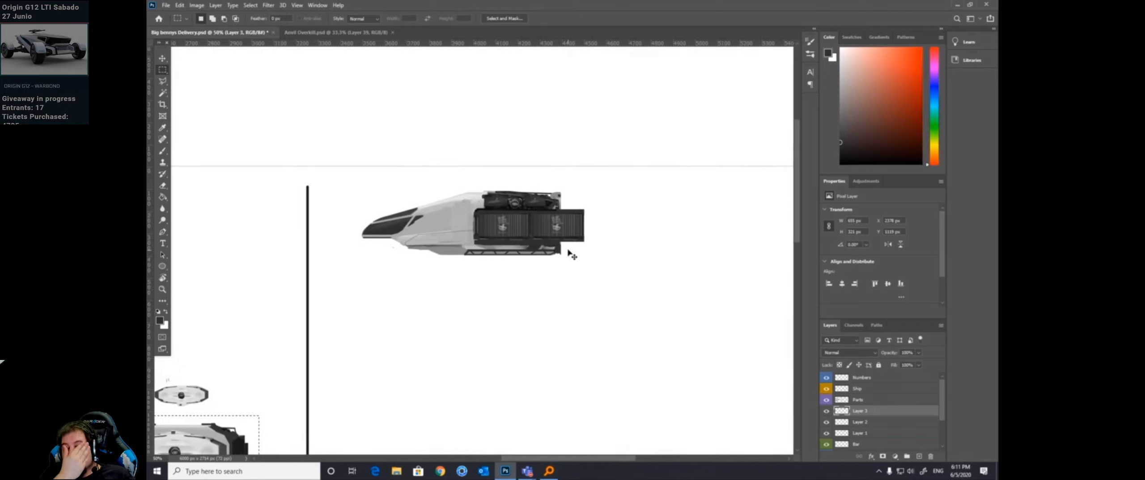
pyautogui.hotkey('ctrl', 'c')
pyautogui.click(564, 175)
pyautogui.moveTo(375, 348); pyautogui.dragTo(544, 269)
pyautogui.click(180, 5)
pyautogui.click(221, 75)
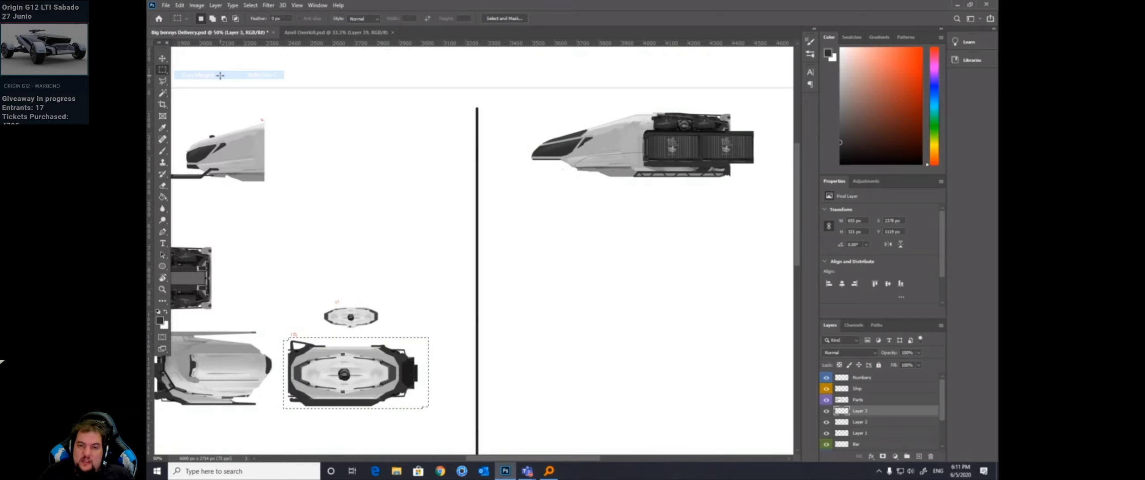
# Step: Paste the rear section onto the ship's tail as Layer 4, below Layer 3, and nudge it into place
pyautogui.hotkey('ctrl', 'v')
pyautogui.hotkey('ctrl', 't')
pyautogui.moveTo(427, 371); pyautogui.dragTo(614, 266)
pyautogui.press('Return')
pyautogui.moveTo(862, 410); pyautogui.dragTo(870, 427)
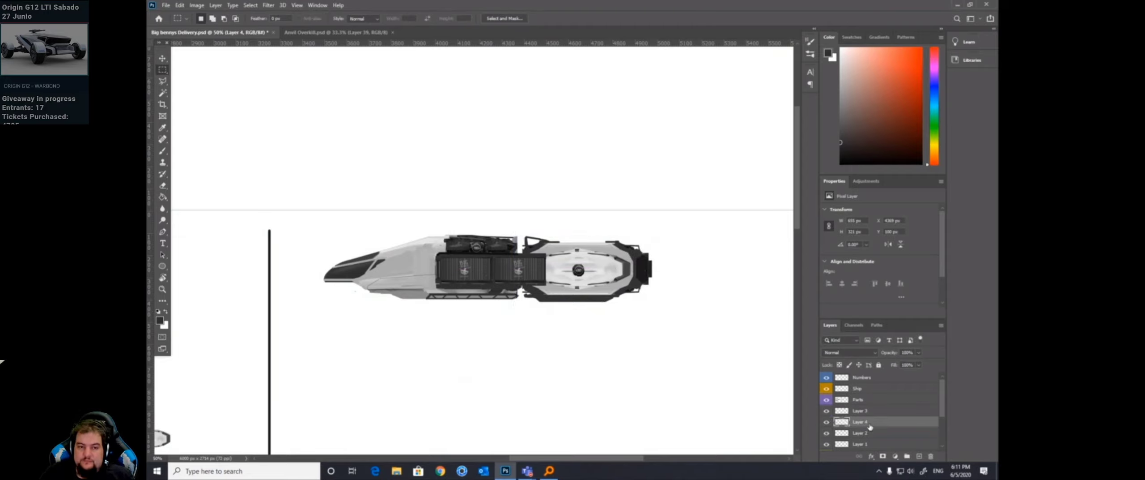
pyautogui.press('v')
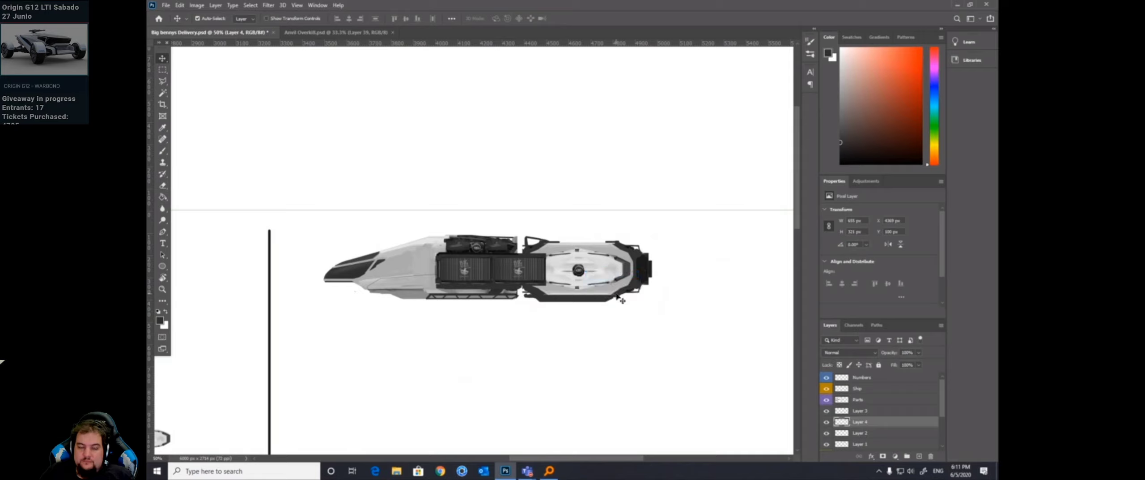
pyautogui.press('Up')
pyautogui.press('Up')
pyautogui.press('Up')
pyautogui.press('Up')
pyautogui.press('Up')
pyautogui.press('Up')
pyautogui.press('Left')
pyautogui.press('Left')
pyautogui.press('Left')
pyautogui.press('Left')
pyautogui.press('Left')
pyautogui.press('Left')
pyautogui.press('Right')
pyautogui.press('Right')
pyautogui.press('Right')
pyautogui.press('Right')
pyautogui.press('Right')
pyautogui.press('Right')
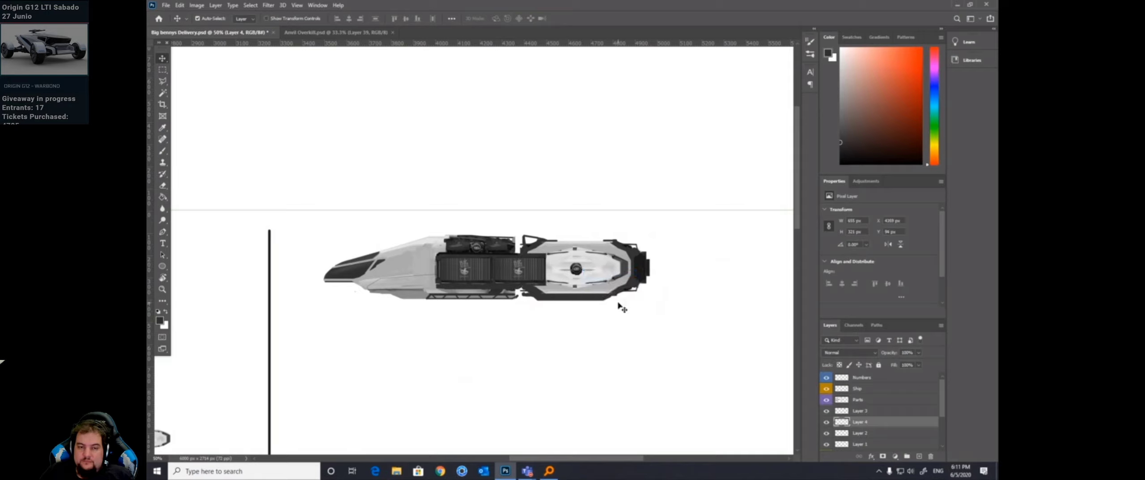
# Step: At 100% zoom, erase the white gap at the hull and rear section join with a size 15 eraser
pyautogui.press('e')
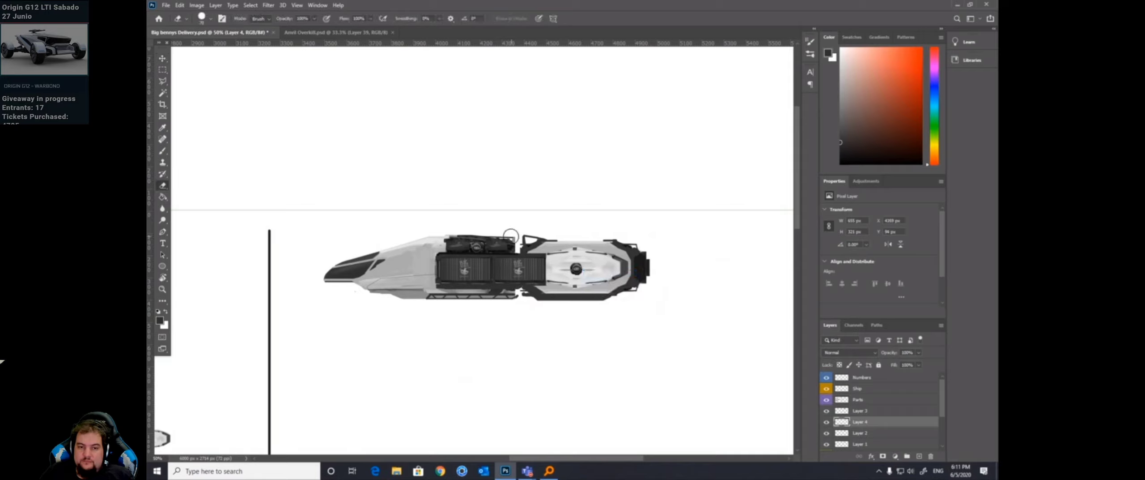
pyautogui.click(517, 294)
pyautogui.press('z')
pyautogui.click(521, 242)
pyautogui.click(522, 241)
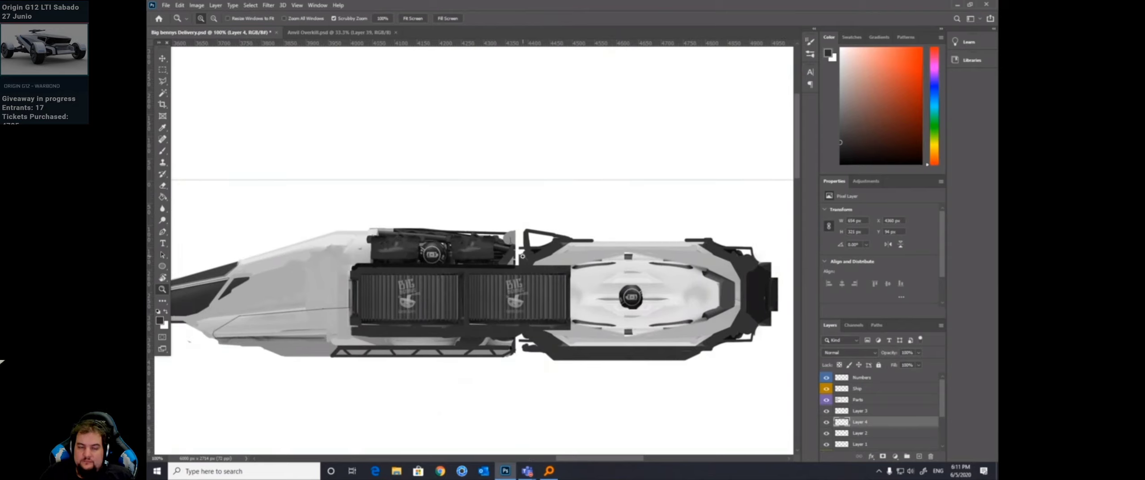
pyautogui.press('e')
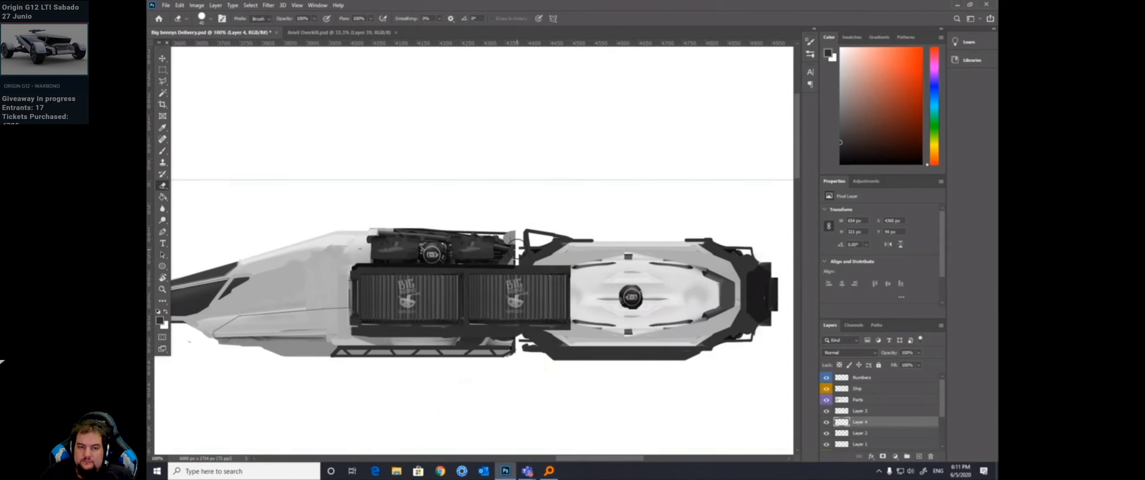
pyautogui.press('[')
pyautogui.press('[')
pyautogui.press('[')
pyautogui.moveTo(515, 235); pyautogui.dragTo(516, 265)
pyautogui.hotkey('ctrl', 'z')
# Step: At 66.7% zoom, try a white line along the ship's top edge, then undo it
pyautogui.press('b')
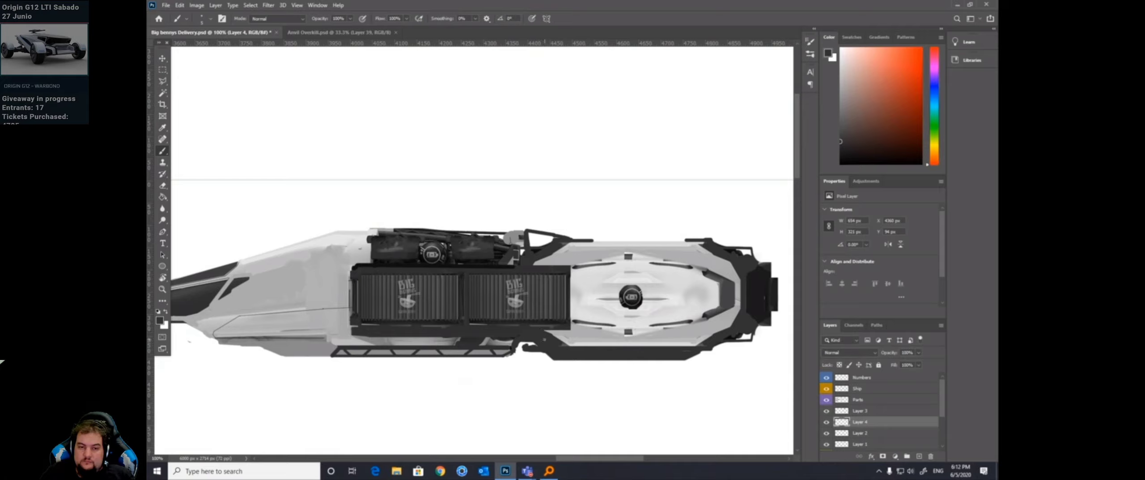
pyautogui.press('z')
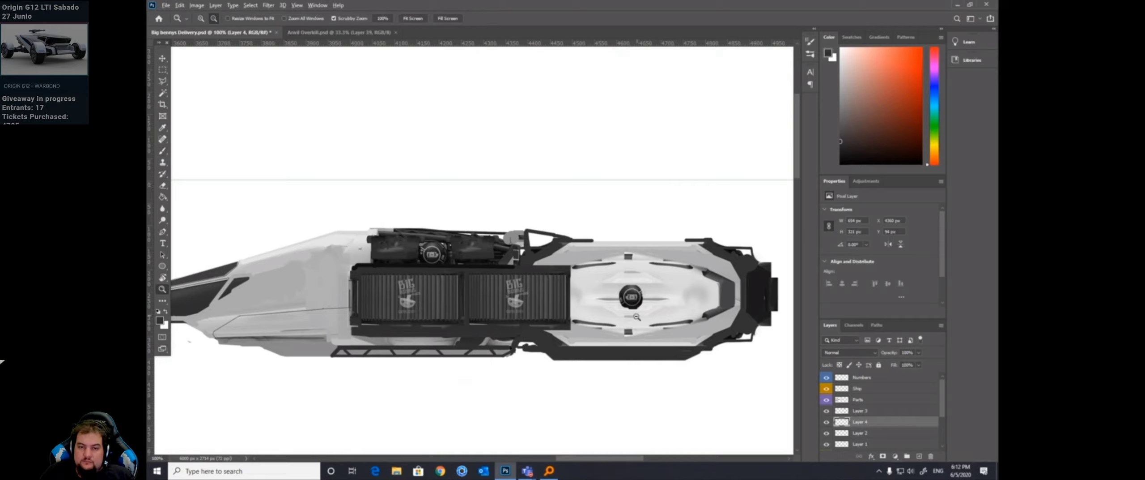
pyautogui.keyDown('alt'); pyautogui.click(635, 316); pyautogui.keyUp('alt')
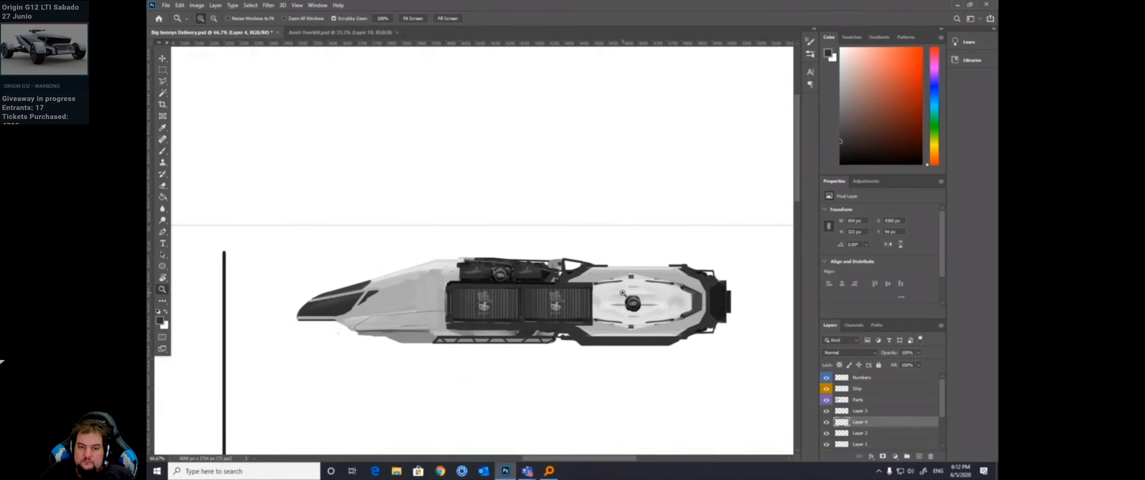
pyautogui.press('b')
pyautogui.press('x')
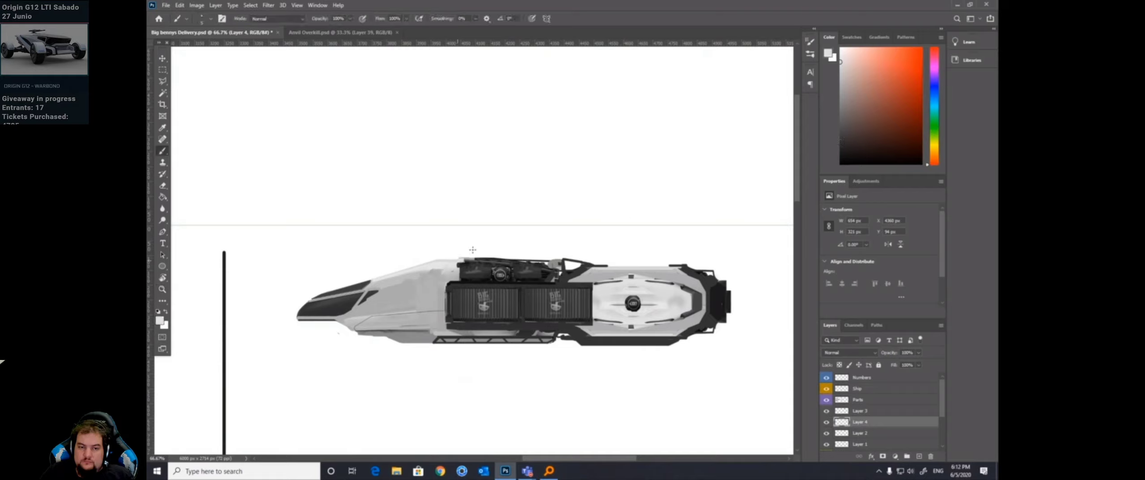
pyautogui.keyDown('shift'); pyautogui.click(556, 259); pyautogui.keyUp('shift')
pyautogui.hotkey('ctrl', 'z')
pyautogui.moveTo(696, 321); pyautogui.dragTo(671, 306)
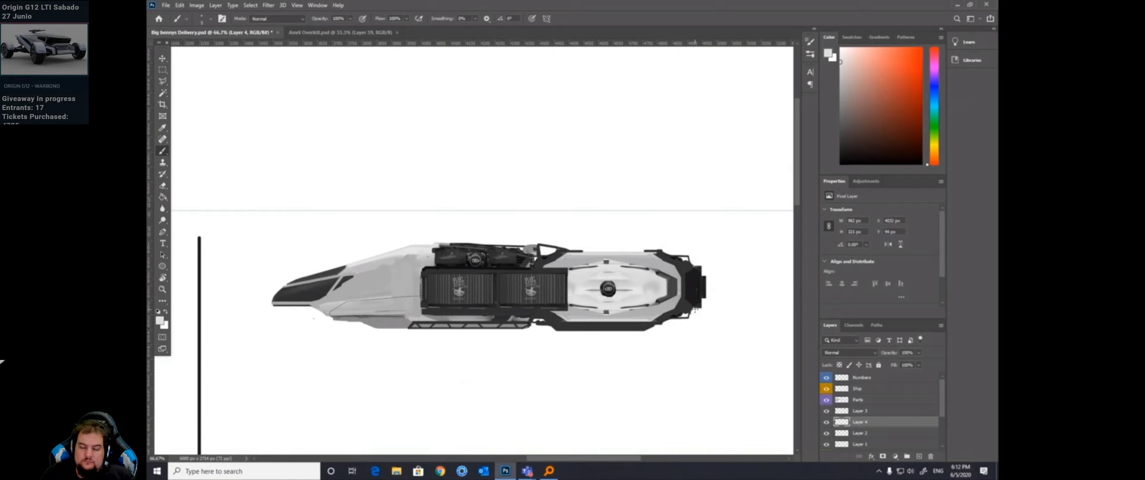
# Step: Paint dark edge lines along the hull panel's left edge, the underside, and the rear pod's right edge
pyautogui.press('x')
pyautogui.moveTo(570, 272); pyautogui.dragTo(570, 305)
pyautogui.moveTo(536, 330); pyautogui.dragTo(561, 333)
pyautogui.keyDown('alt'); pyautogui.click(547, 324); pyautogui.keyUp('alt')
pyautogui.keyDown('alt'); pyautogui.click(671, 280); pyautogui.keyUp('alt')
pyautogui.moveTo(665, 282); pyautogui.dragTo(671, 295)
pyautogui.keyDown('alt'); pyautogui.click(577, 268); pyautogui.keyUp('alt')
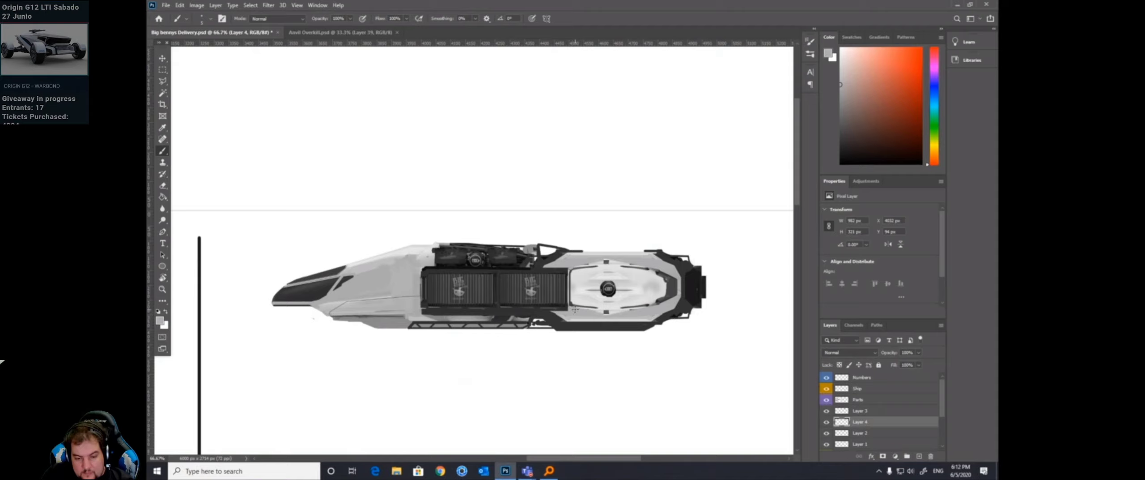
pyautogui.moveTo(84, 359)
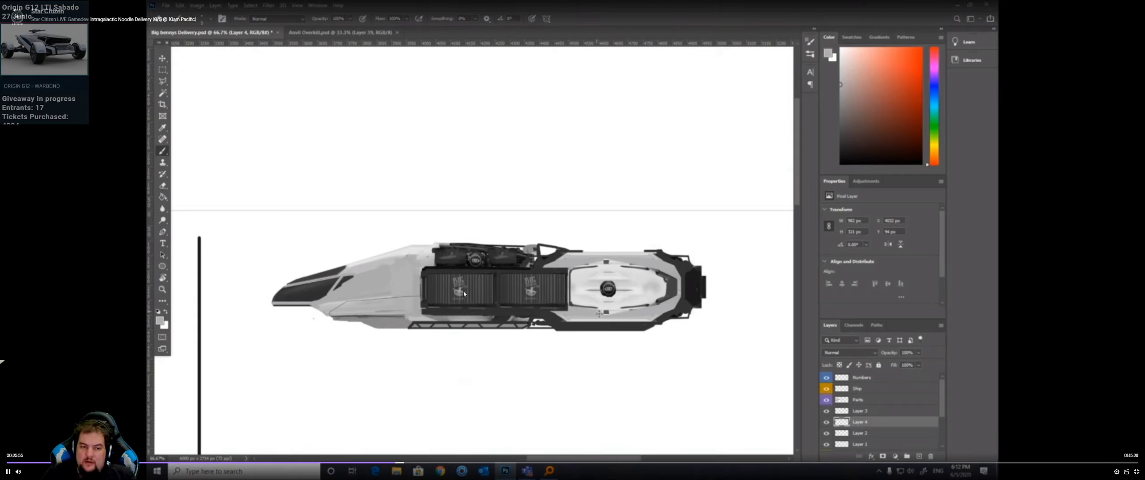
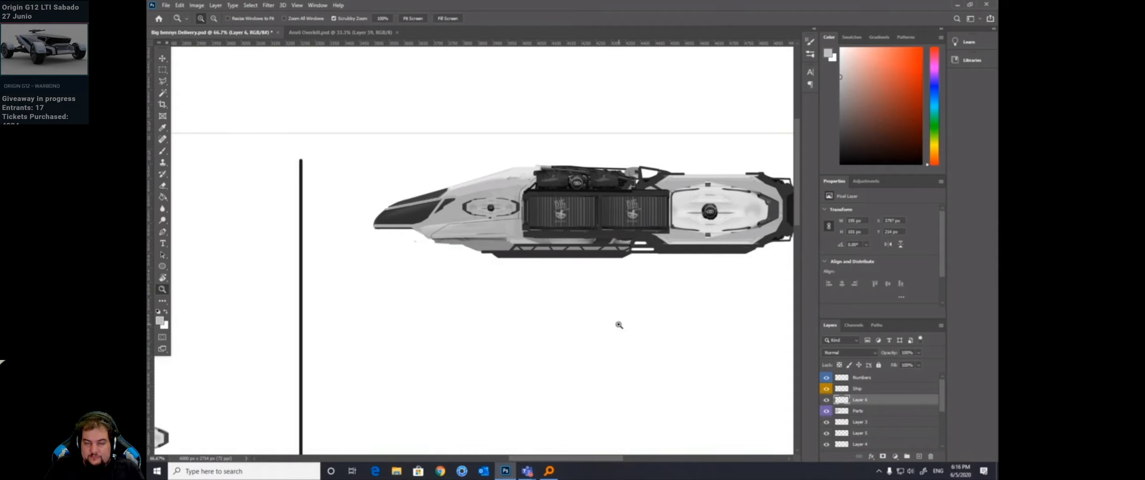
# Step: Zoom in on the front hatch, free-transform Layer 6's oval and commit, then return to the Brush
pyautogui.moveTo(666, 274); pyautogui.dragTo(632, 284)
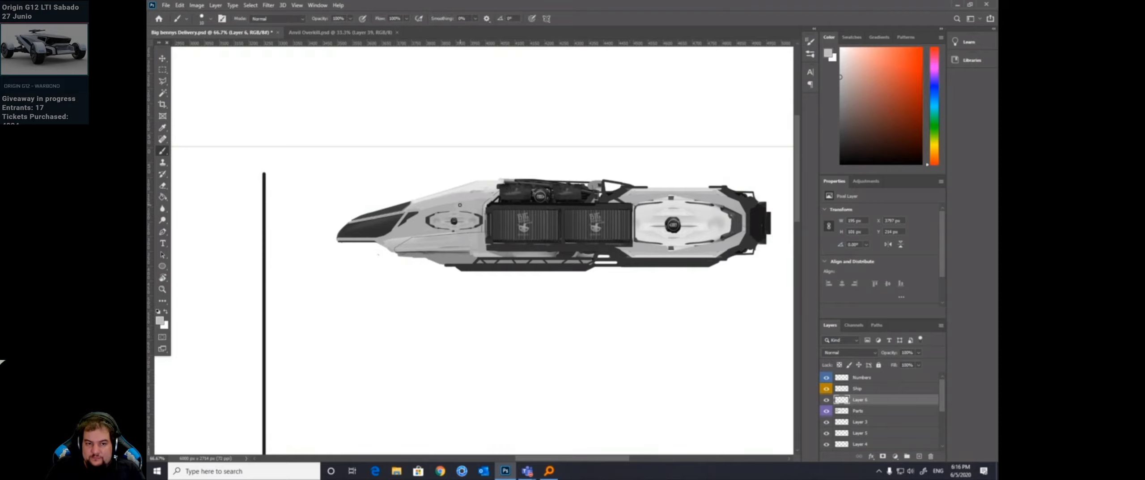
pyautogui.keyDown('ctrl'); pyautogui.click(464, 199); pyautogui.keyUp('ctrl')
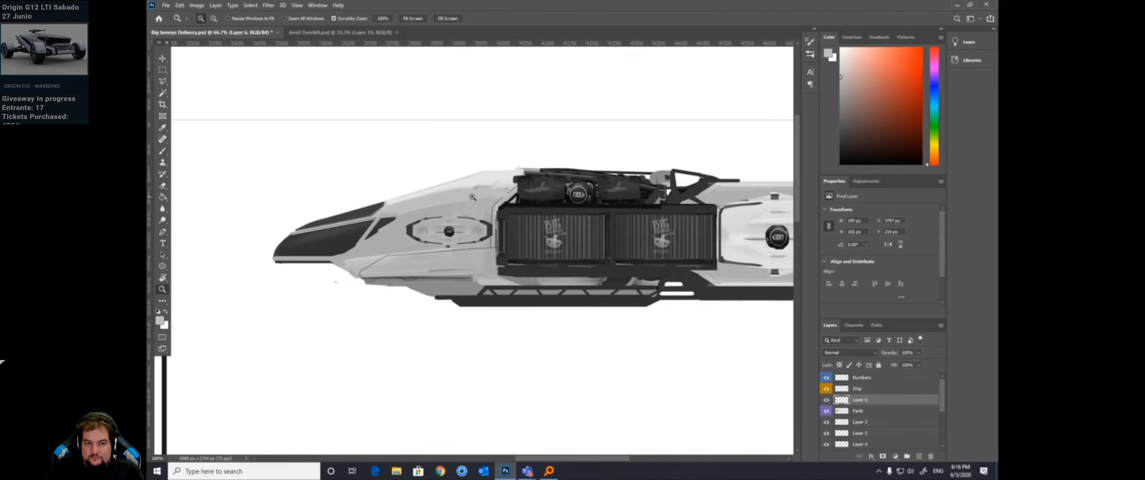
pyautogui.keyDown('ctrl'); pyautogui.click(464, 199); pyautogui.keyUp('ctrl')
pyautogui.hotkey('ctrl', 't')
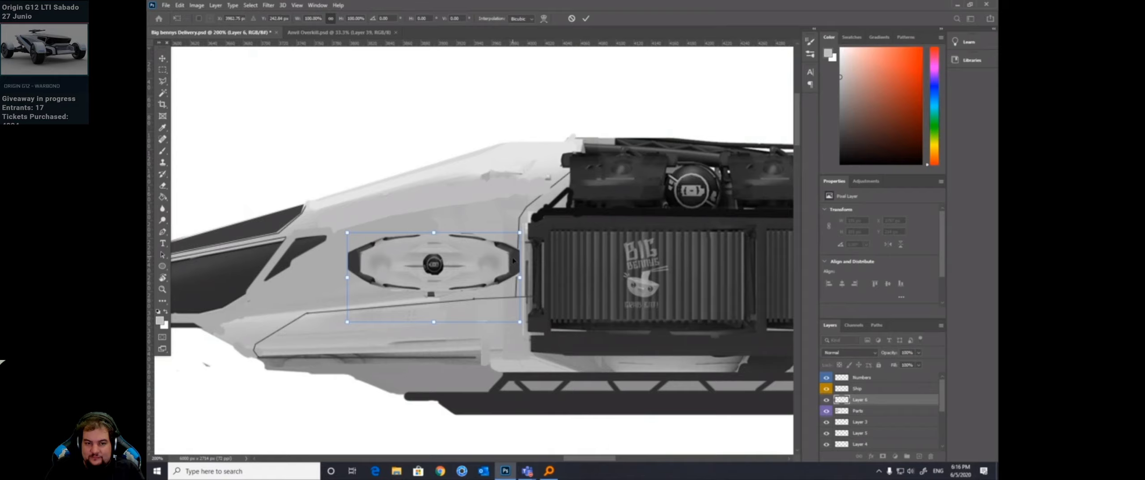
pyautogui.press('Return')
pyautogui.press('b')
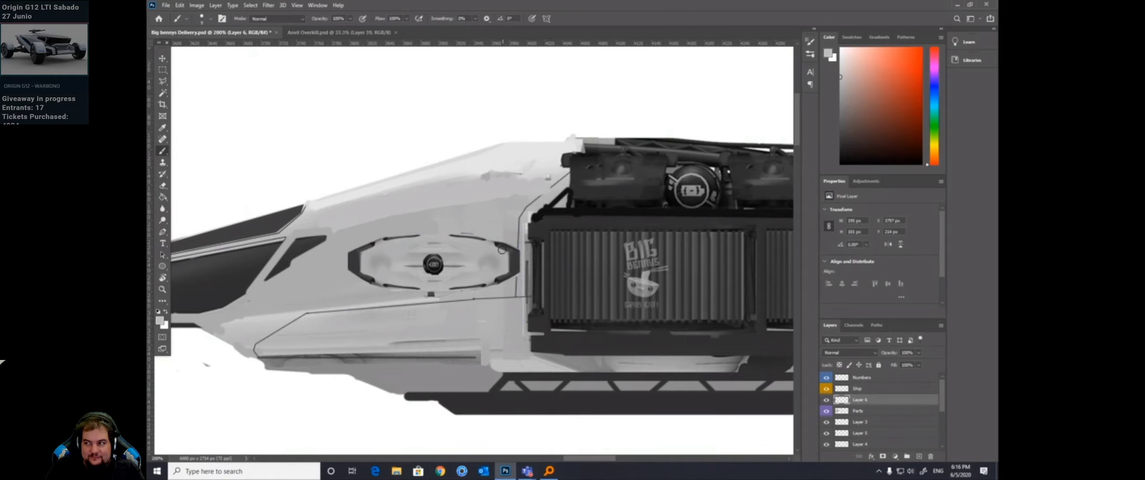
pyautogui.press('space')
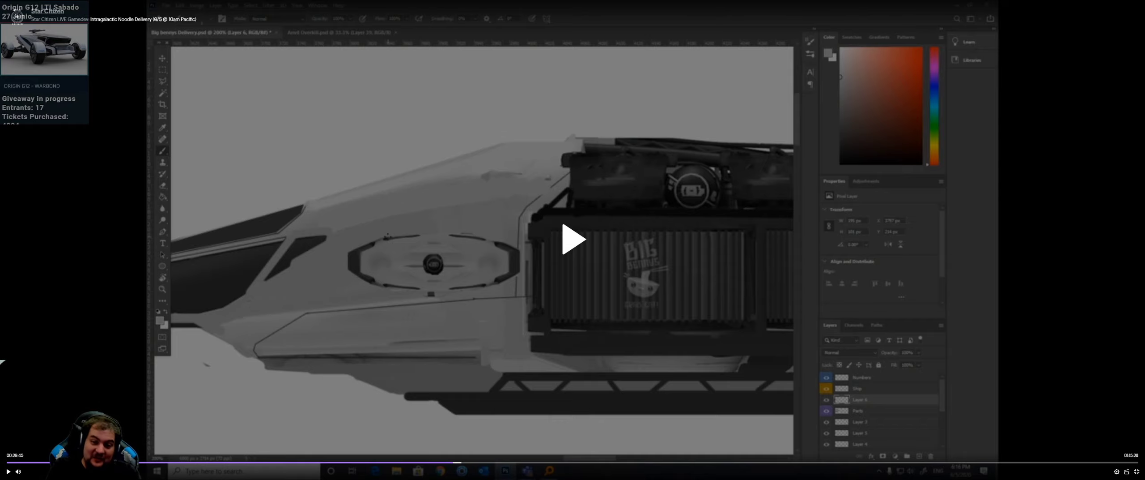
# Step: Resume playback while the Big Bennys logo goes onto Layer 9 above the ship
pyautogui.press('space')
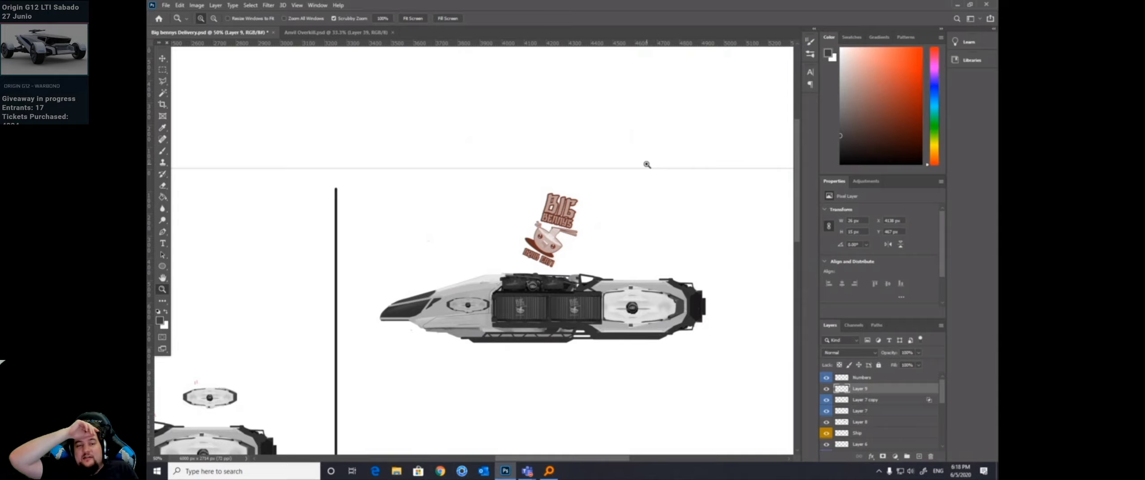
# Step: Marquee the long gun on the parts sheet and Copy Merged it
pyautogui.click(570, 265)
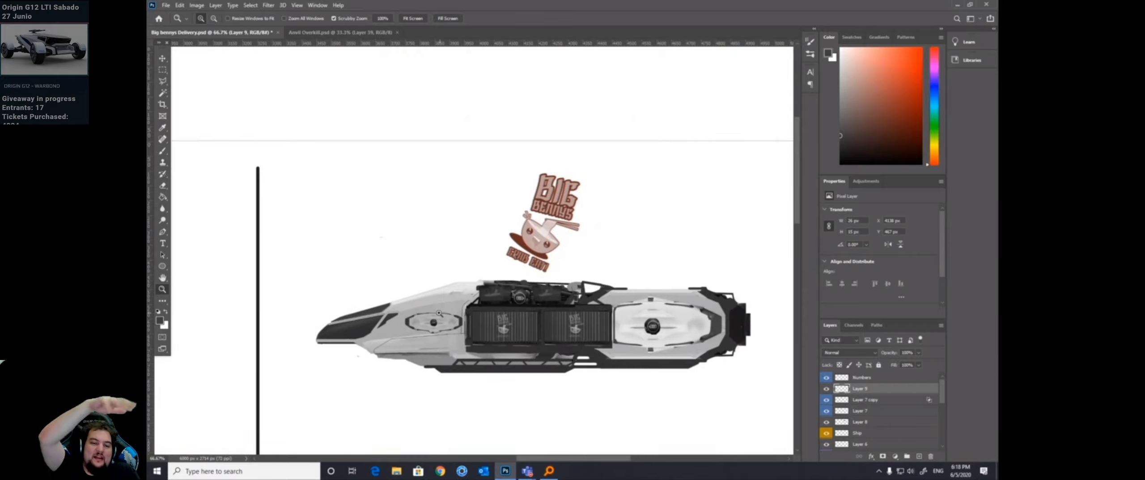
pyautogui.keyDown('alt'); pyautogui.click(465, 327); pyautogui.keyUp('alt')
pyautogui.keyDown('alt'); pyautogui.click(465, 327); pyautogui.keyUp('alt')
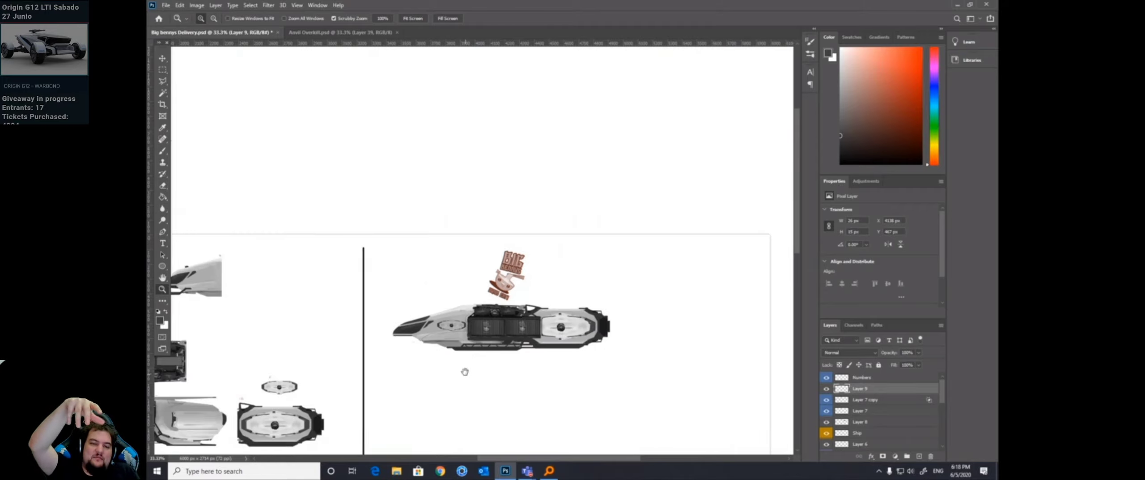
pyautogui.moveTo(465, 373); pyautogui.dragTo(588, 119)
pyautogui.moveTo(523, 239); pyautogui.dragTo(536, 359)
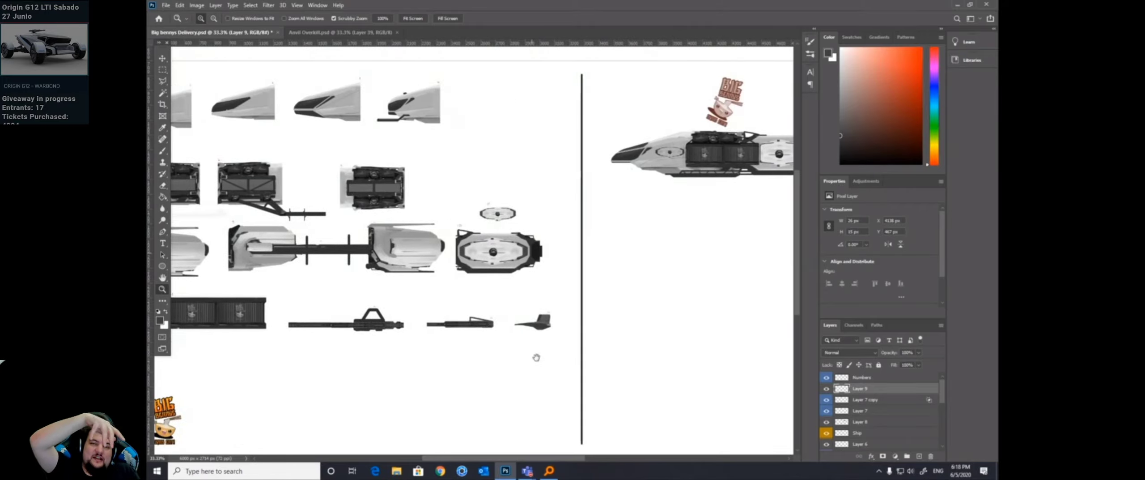
pyautogui.press('m')
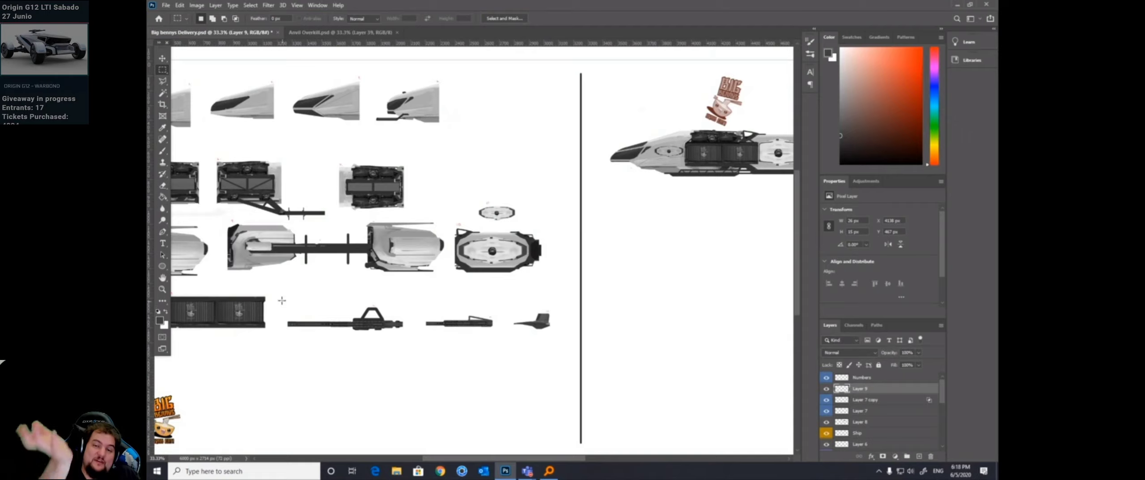
pyautogui.moveTo(282, 300); pyautogui.dragTo(411, 344)
pyautogui.click(180, 6)
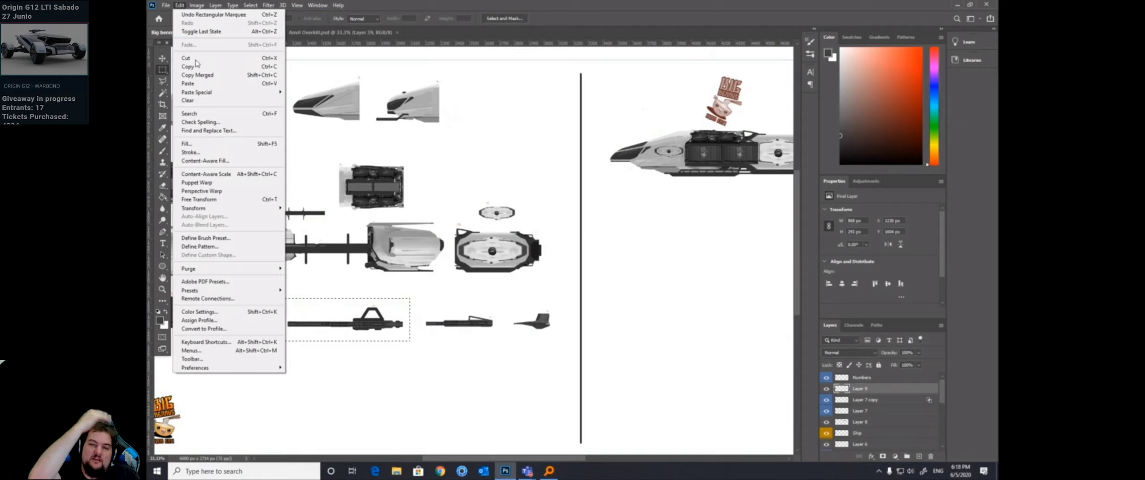
pyautogui.click(200, 76)
# Step: Paste the gun, move it onto the ship and delete its white background
pyautogui.hotkey('ctrl', 'v')
pyautogui.hotkey('ctrl', 't')
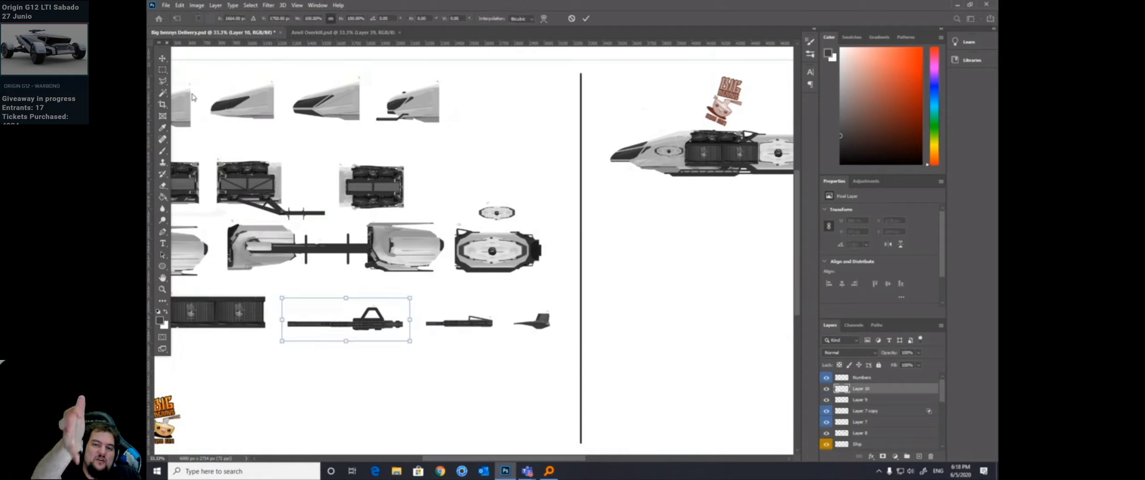
pyautogui.press('Return')
pyautogui.press('v')
pyautogui.moveTo(374, 322); pyautogui.dragTo(648, 293)
pyautogui.press('w')
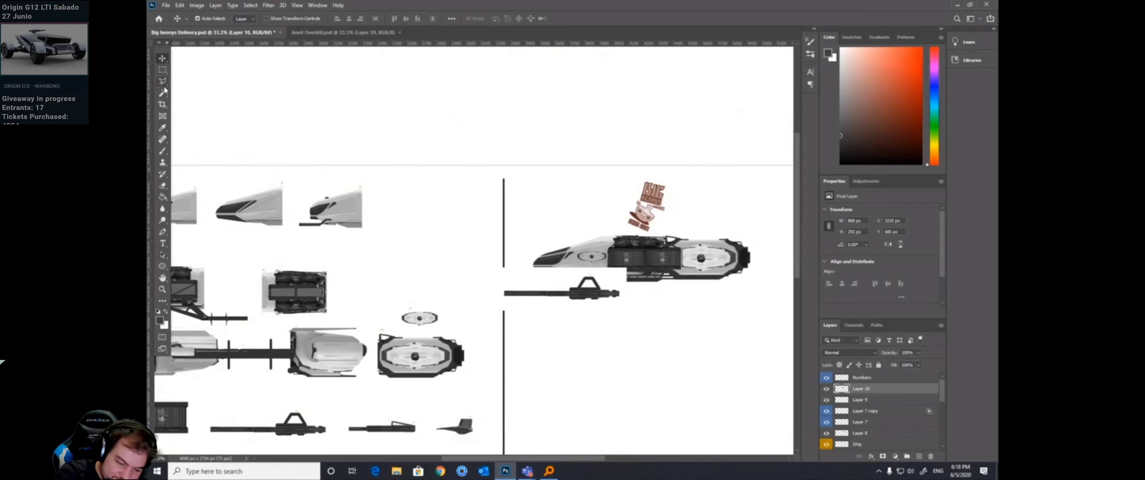
pyautogui.click(568, 280)
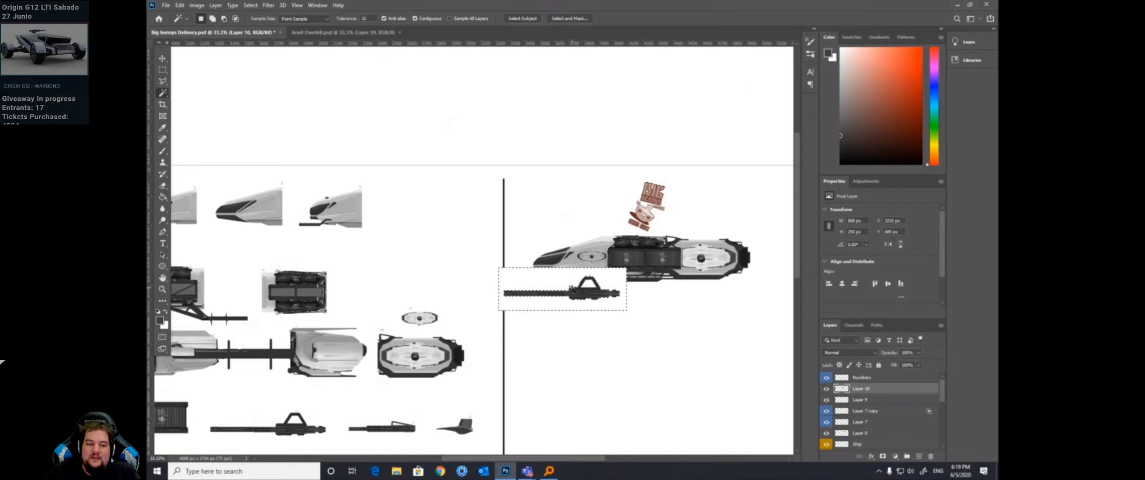
pyautogui.press('e')
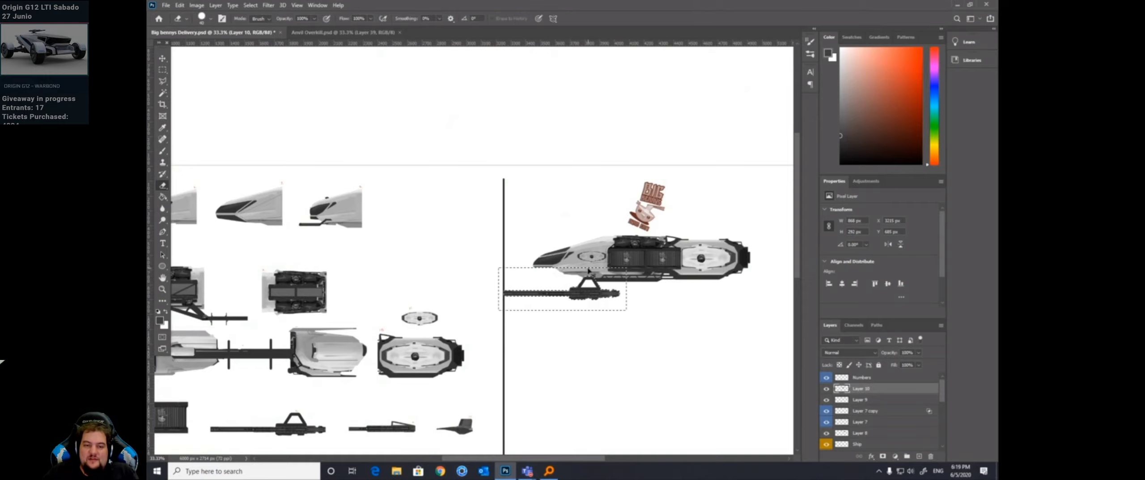
pyautogui.press('Delete')
pyautogui.hotkey('ctrl', 'd')
# Step: Scale the gun to about 67% and slide it forward under the ship's nose
pyautogui.hotkey('ctrl', 't')
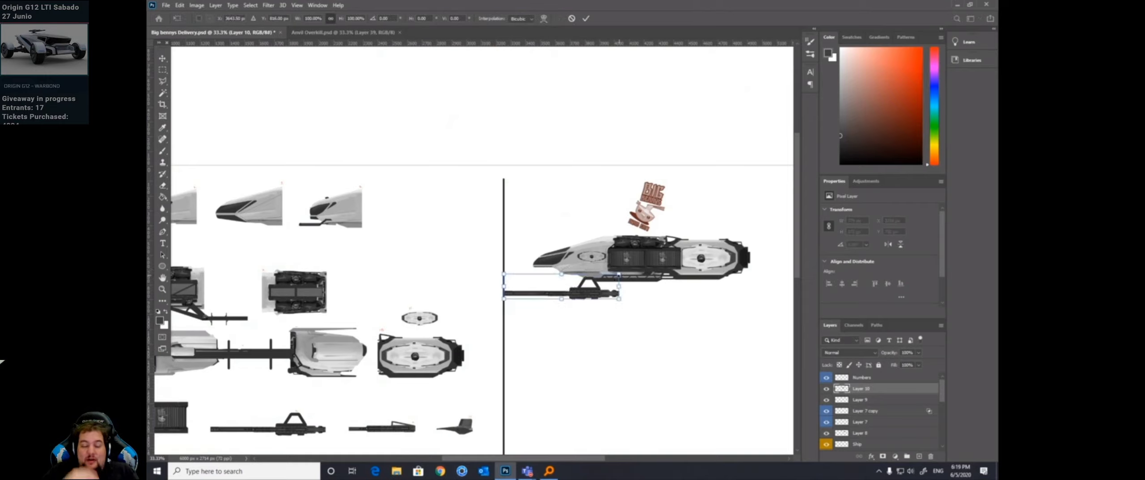
pyautogui.moveTo(619, 273); pyautogui.dragTo(587, 276)
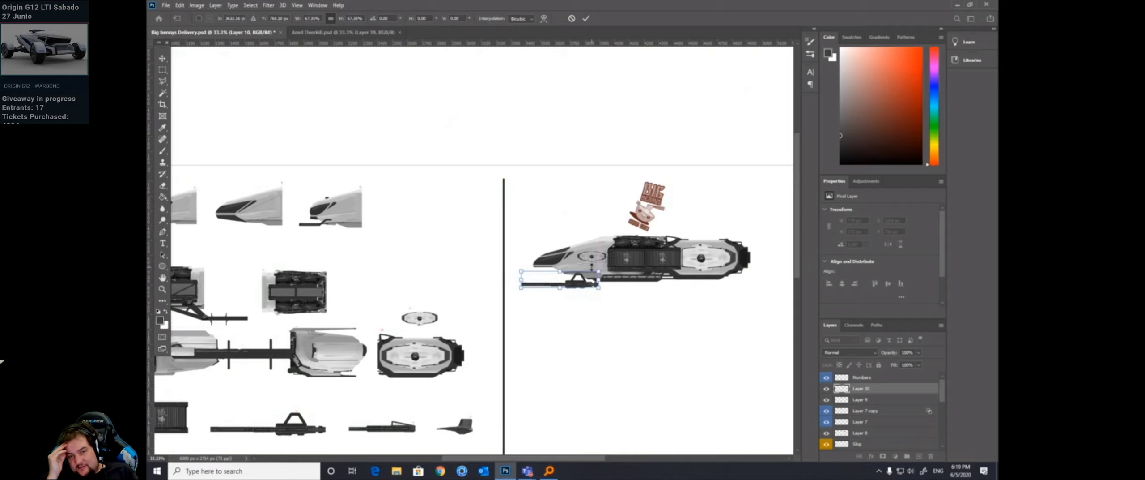
pyautogui.press('Return')
pyautogui.press('e')
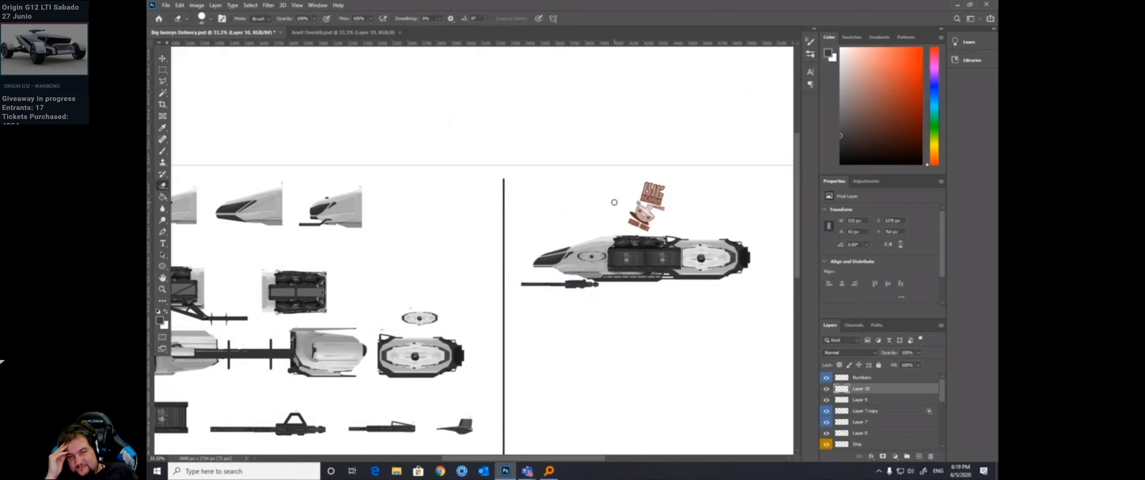
pyautogui.press('v')
pyautogui.rightClick(582, 285)
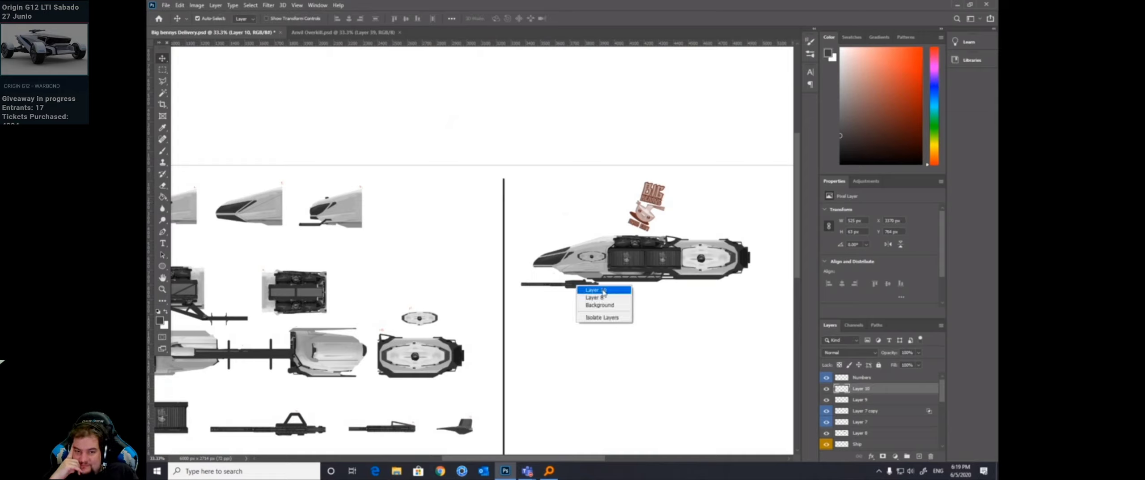
pyautogui.click(583, 286)
pyautogui.moveTo(582, 287); pyautogui.dragTo(584, 275)
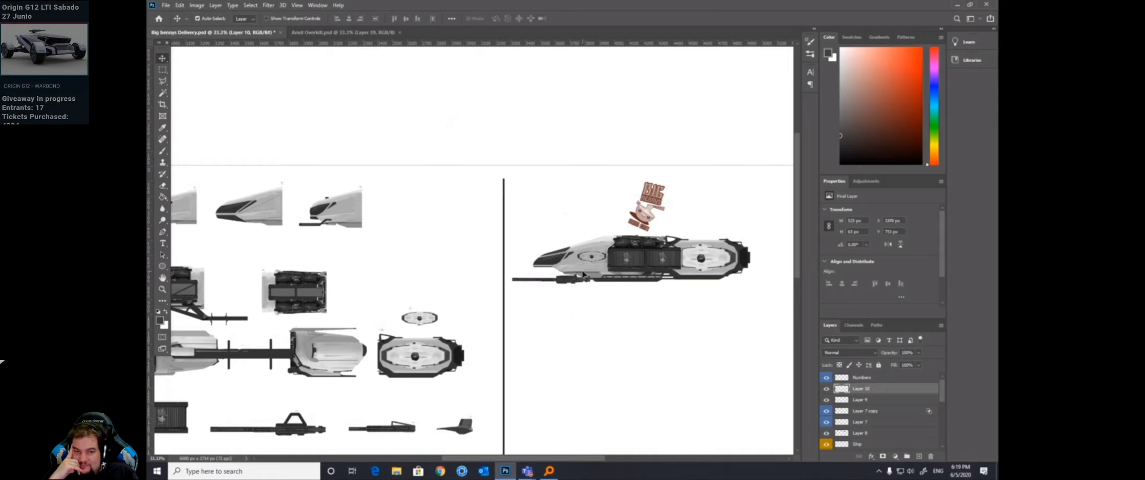
# Step: Zoom in and paint a short dark mount above the gun
pyautogui.press('z')
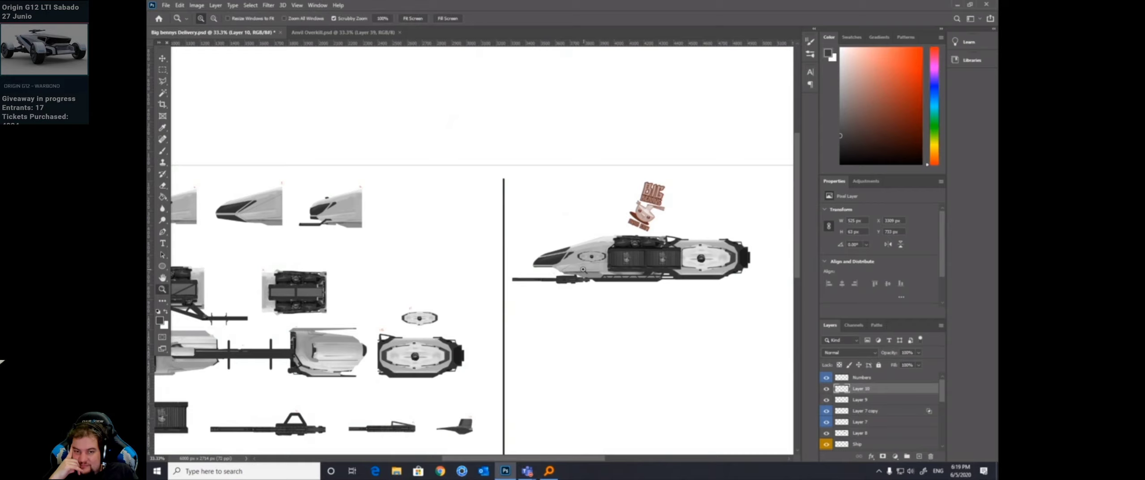
pyautogui.click(583, 271)
pyautogui.moveTo(548, 279); pyautogui.dragTo(544, 282)
pyautogui.keyDown('alt'); pyautogui.click(542, 283); pyautogui.keyUp('alt')
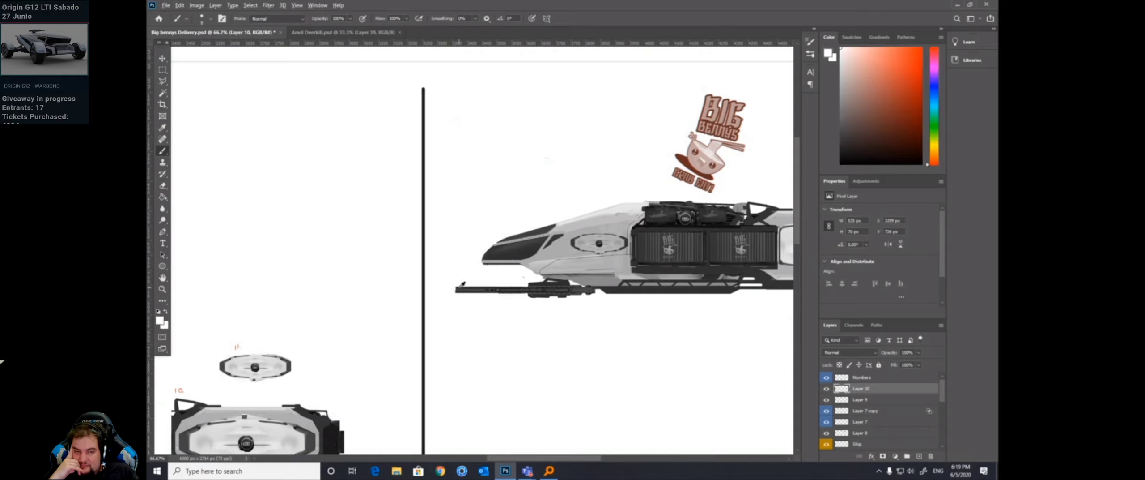
# Step: Pick Layer 10 and raise the gun snug against the underside of the nose
pyautogui.moveTo(549, 470)
pyautogui.click(162, 59)
pyautogui.rightClick(549, 291)
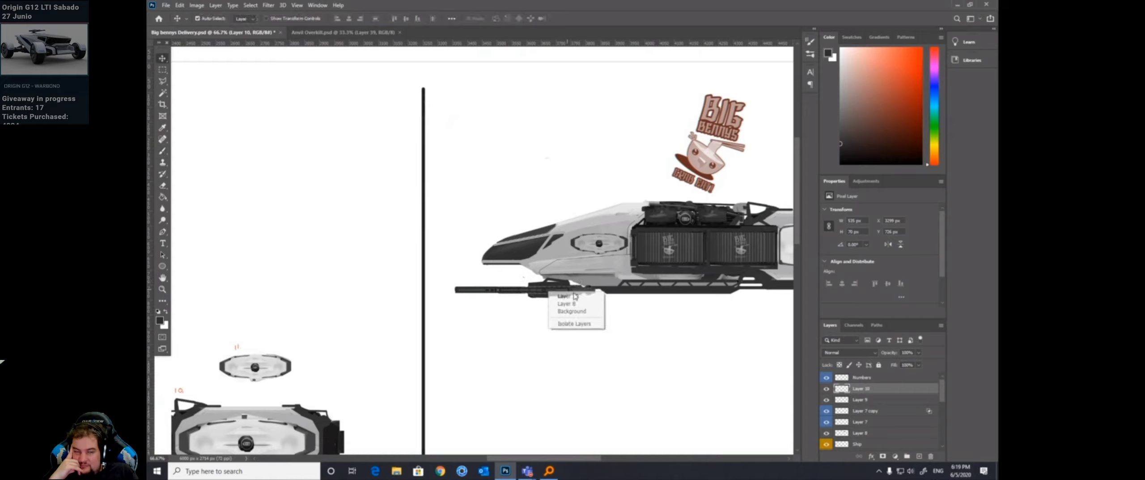
pyautogui.click(569, 297)
pyautogui.moveTo(569, 291)
pyautogui.mouseDown()
pyautogui.moveTo(569, 276)
pyautogui.moveTo(597, 275)
pyautogui.mouseUp()
pyautogui.press('e')
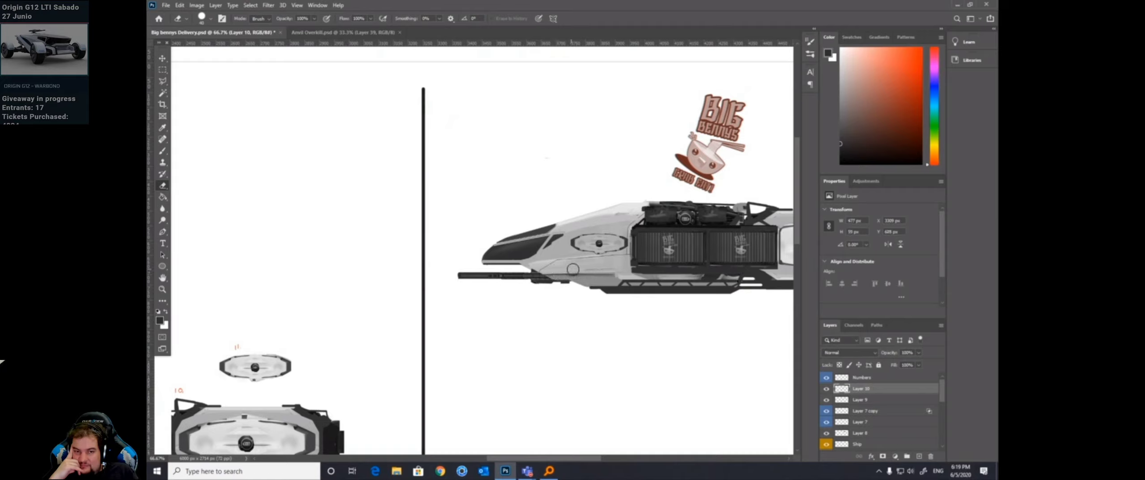
# Step: Zoom out and pan around to review the whole ship, including its rear
pyautogui.press('z')
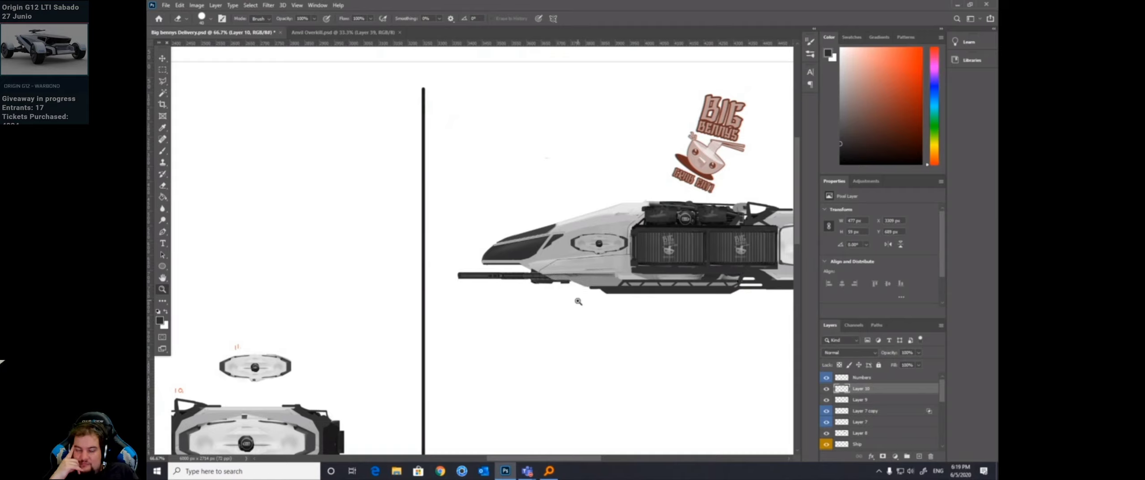
pyautogui.keyDown('alt'); pyautogui.click(593, 330); pyautogui.keyUp('alt')
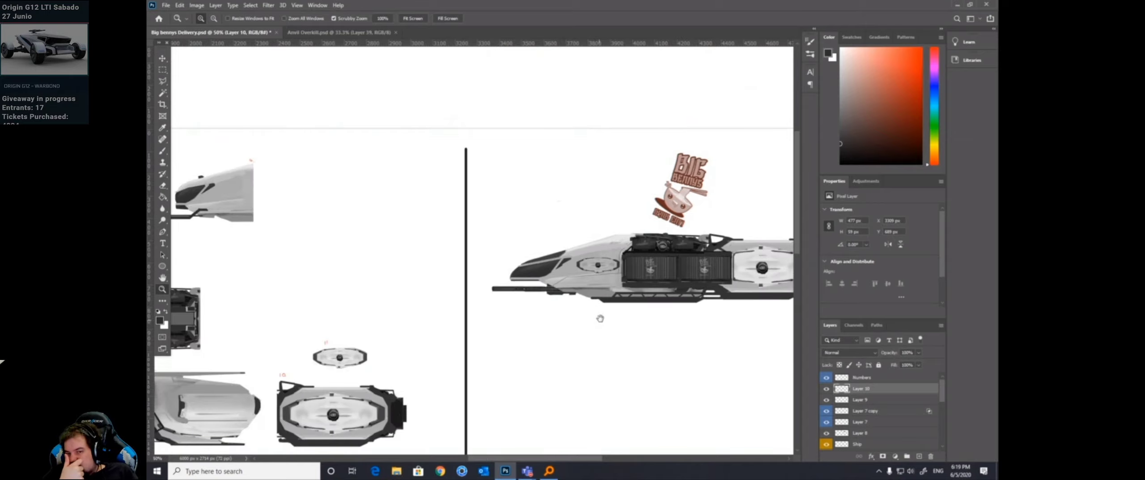
pyautogui.moveTo(600, 318); pyautogui.dragTo(481, 297)
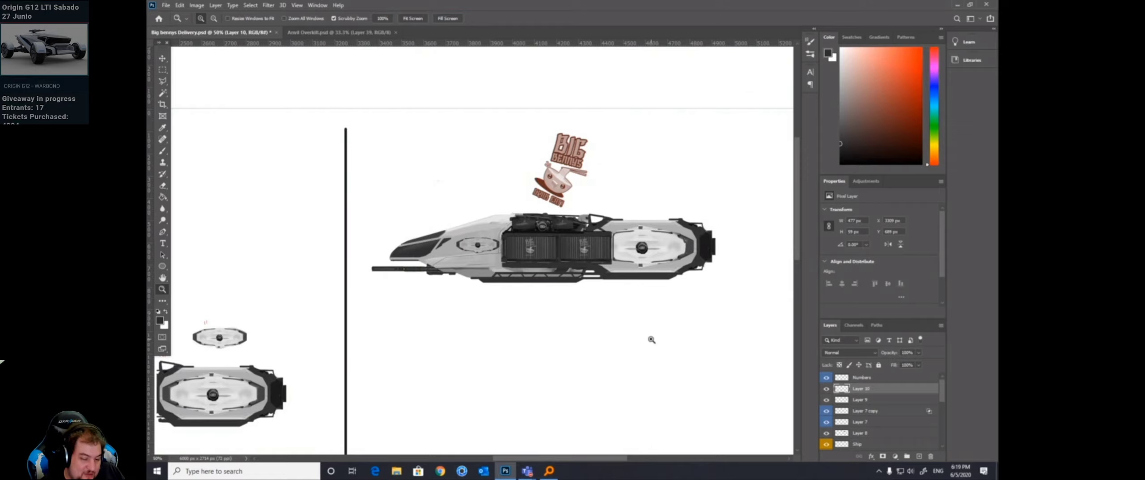
pyautogui.click(727, 237)
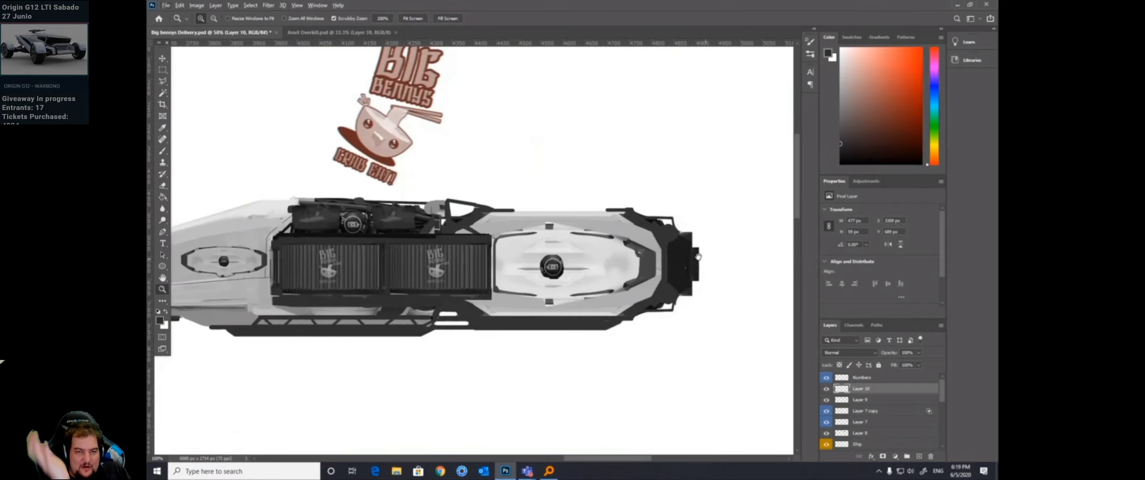
pyautogui.moveTo(698, 256); pyautogui.dragTo(693, 252)
pyautogui.moveTo(493, 248); pyautogui.dragTo(619, 218)
pyautogui.keyDown('alt'); pyautogui.click(519, 264); pyautogui.keyUp('alt')
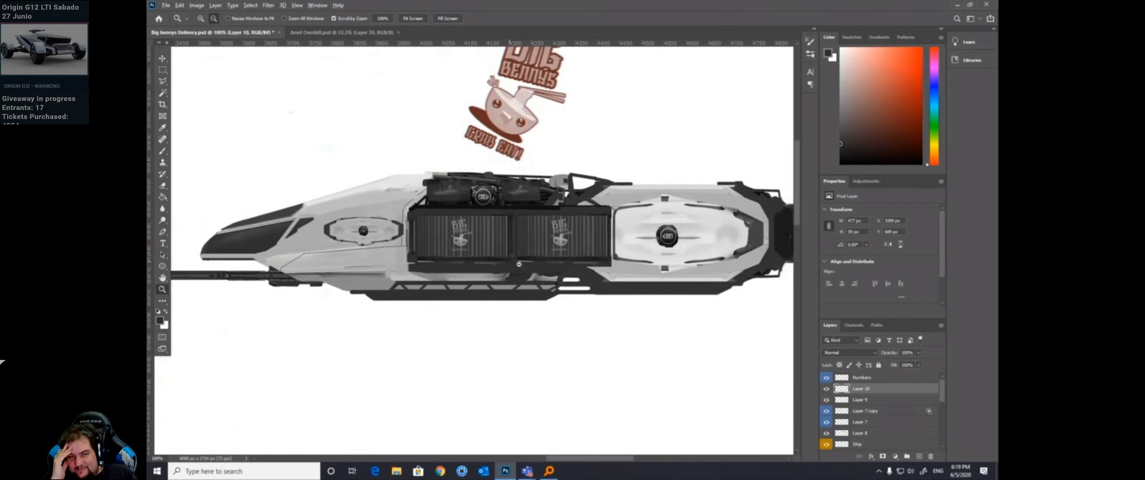
pyautogui.keyDown('alt'); pyautogui.click(519, 264); pyautogui.keyUp('alt')
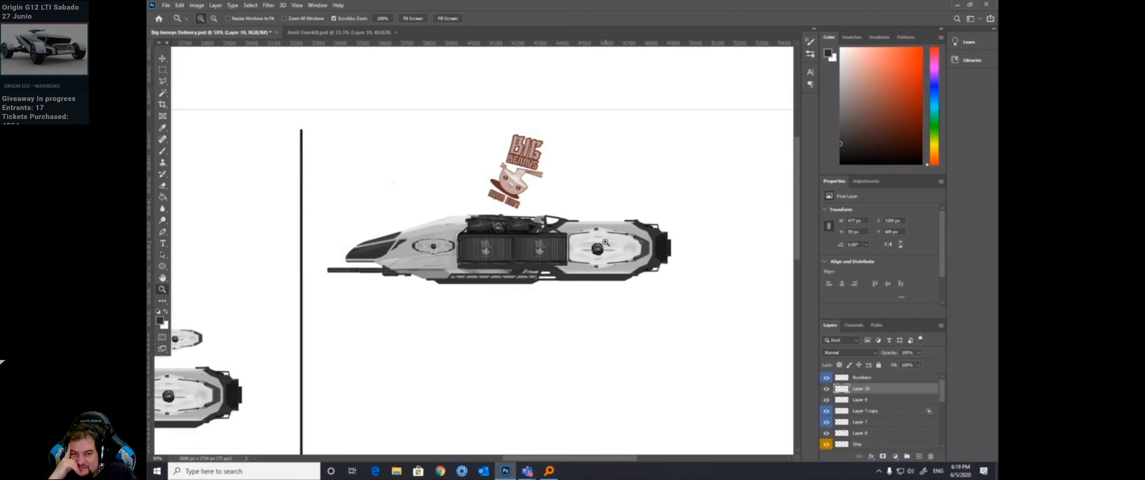
pyautogui.keyDown('alt'); pyautogui.click(606, 242); pyautogui.keyUp('alt')
pyautogui.moveTo(367, 277); pyautogui.dragTo(590, 276)
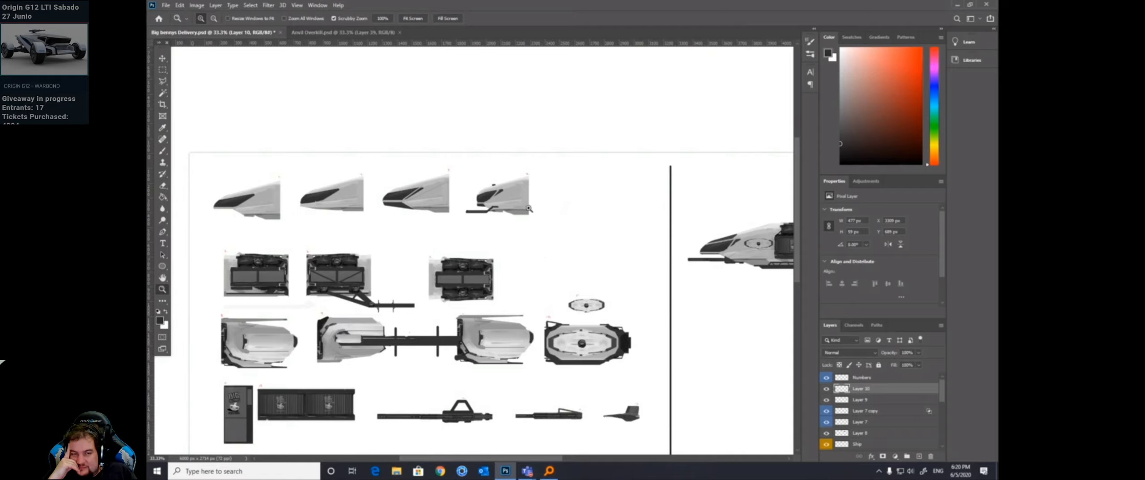
# Step: Marquee the fourth nose-cone part and Copy Merged it
pyautogui.moveTo(528, 209); pyautogui.dragTo(577, 314)
pyautogui.press('m')
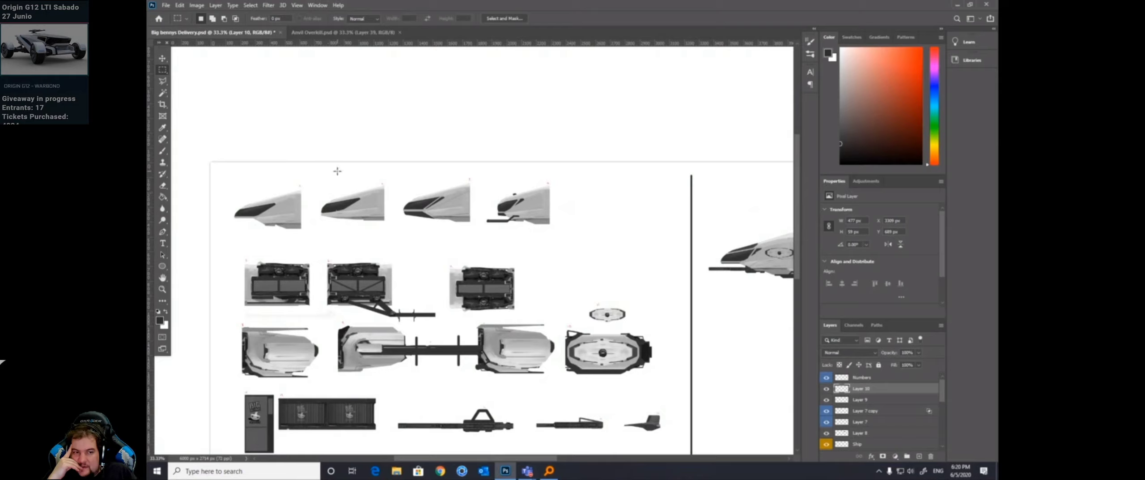
pyautogui.moveTo(484, 176); pyautogui.dragTo(565, 238)
pyautogui.click(180, 6)
pyautogui.click(204, 75)
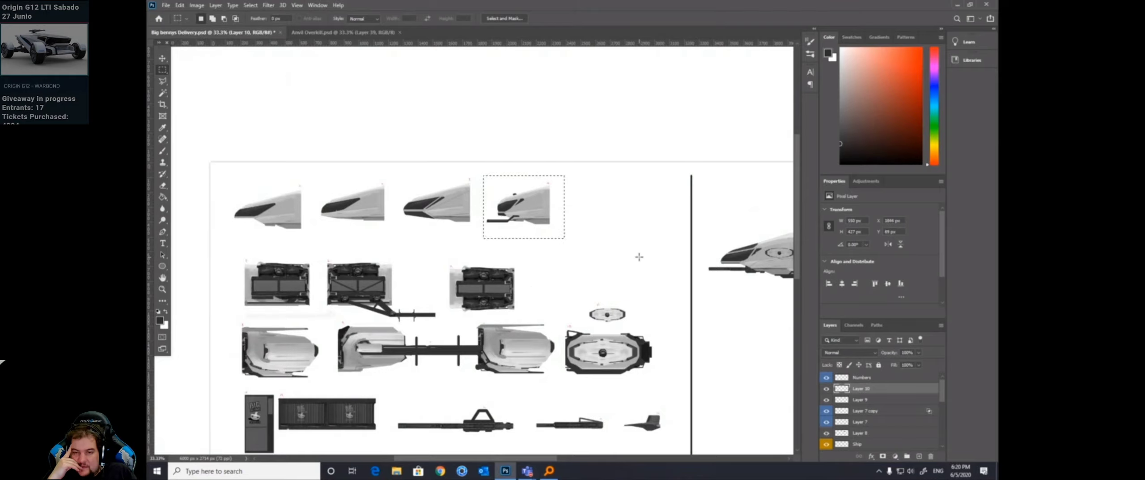
# Step: Paste the nose part and move it below the finished ship
pyautogui.hotkey('ctrl', 'v')
pyautogui.hotkey('ctrl', 't')
pyautogui.moveTo(555, 221); pyautogui.dragTo(546, 270)
pyautogui.press('Return')
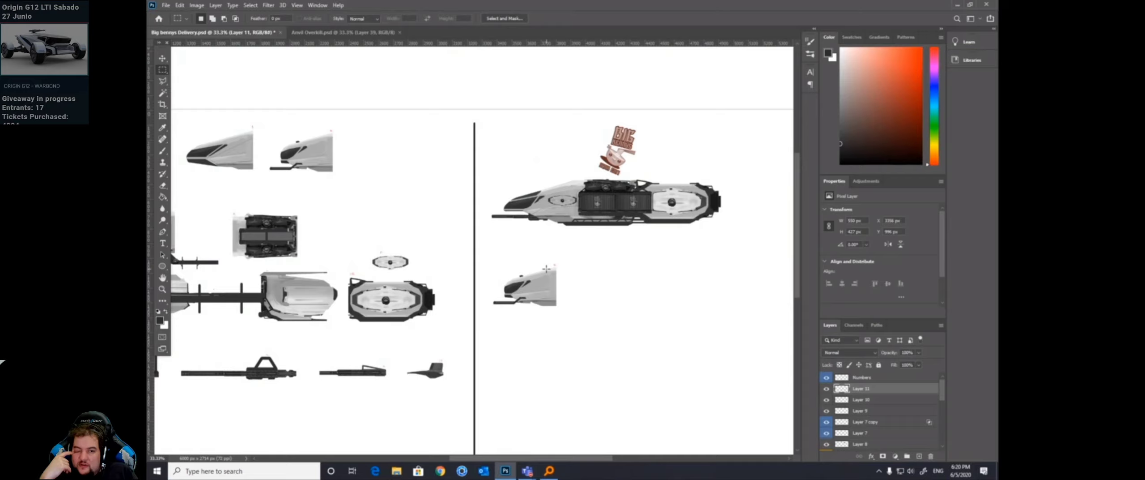
pyautogui.click(162, 58)
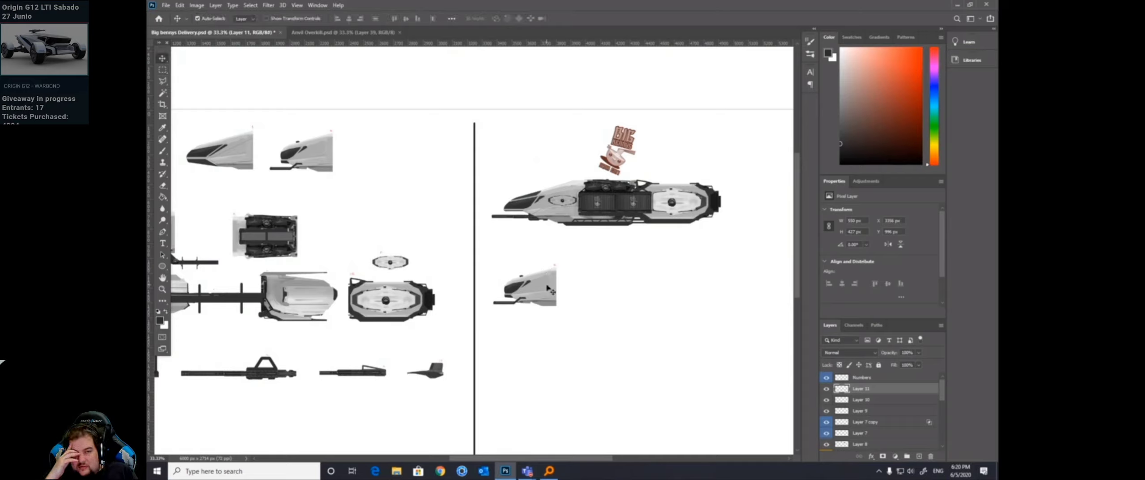
pyautogui.rightClick(541, 286)
pyautogui.click(542, 292)
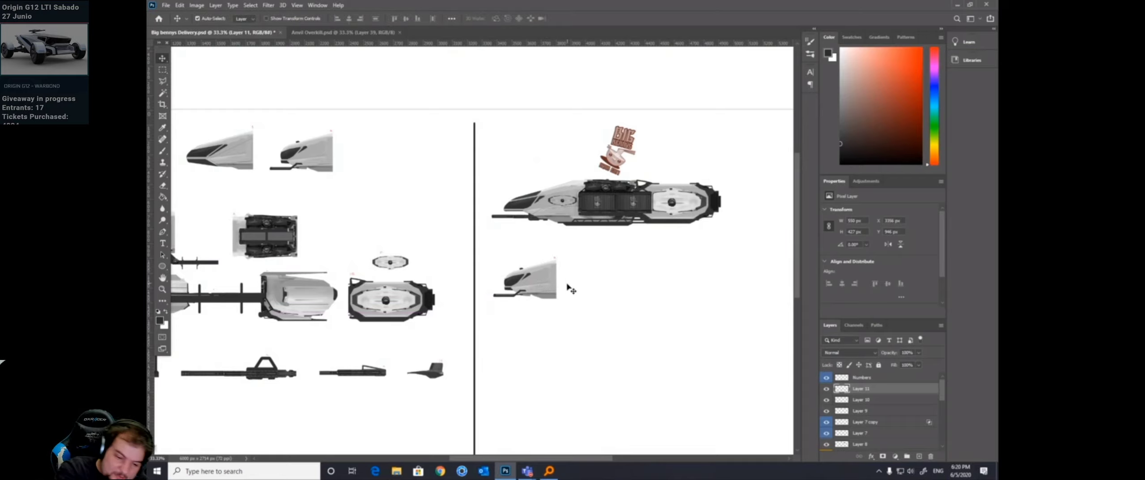
pyautogui.moveTo(566, 290); pyautogui.dragTo(559, 309)
pyautogui.press('e')
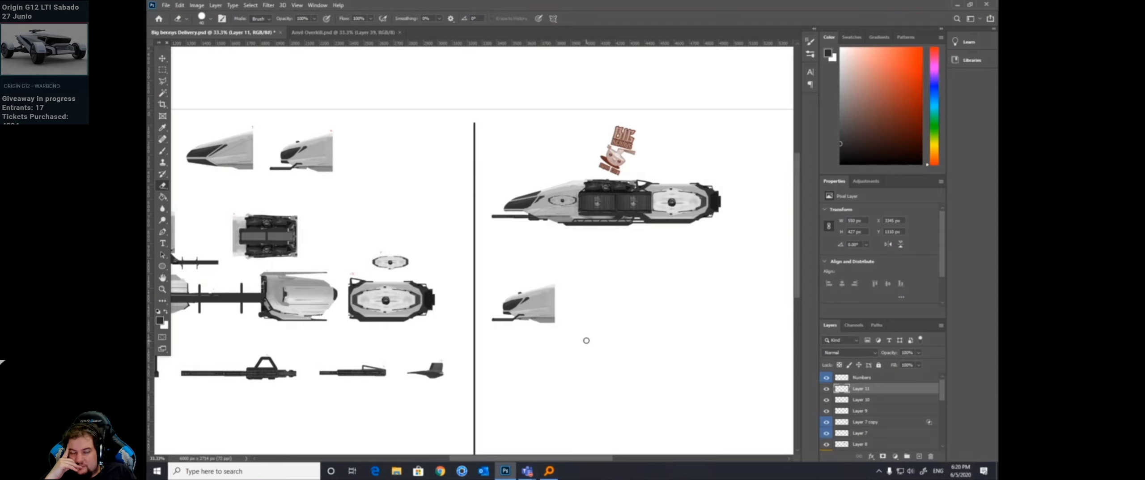
# Step: Zoom to 50% around the new nose piece and pan to the numbered parts
pyautogui.press('z')
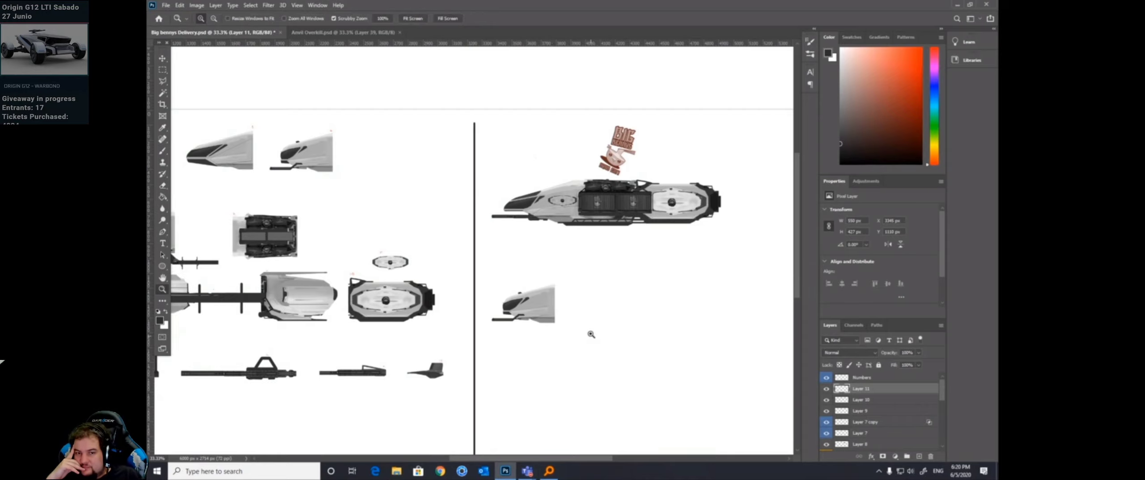
pyautogui.click(587, 333)
pyautogui.moveTo(591, 337); pyautogui.dragTo(612, 334)
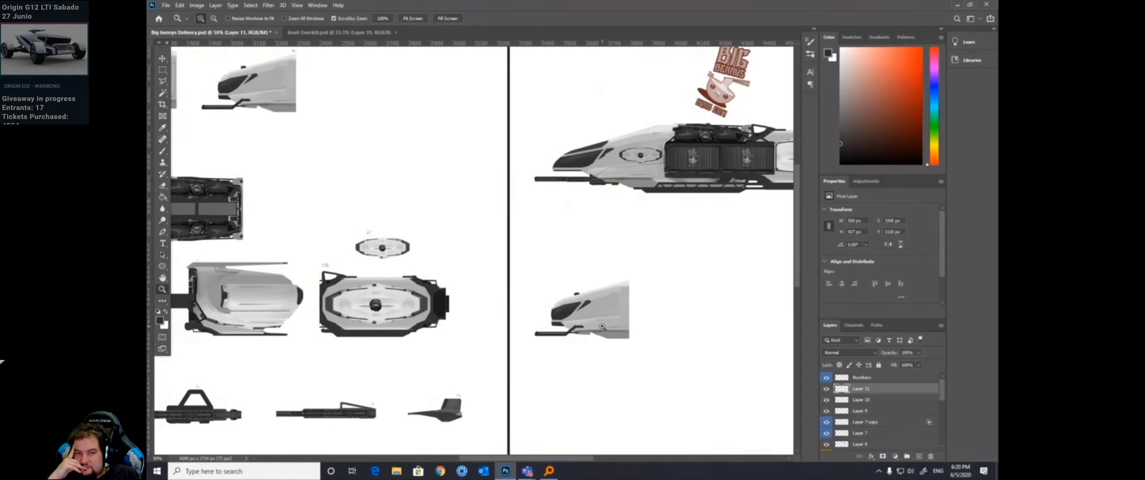
pyautogui.moveTo(384, 300); pyautogui.dragTo(613, 291)
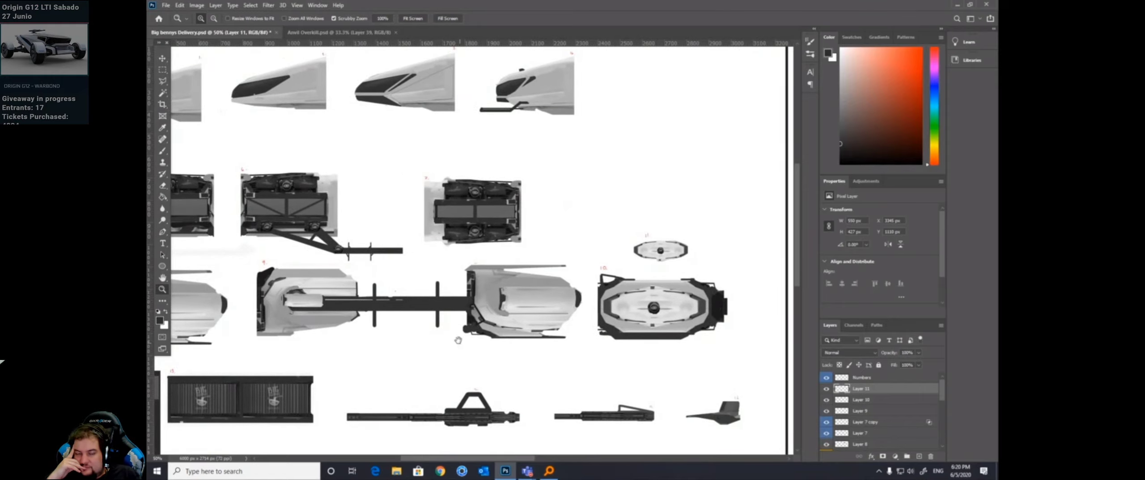
# Step: Marquee the long engine-and-boom part 9 and Copy Merged it
pyautogui.moveTo(458, 339); pyautogui.dragTo(567, 333)
pyautogui.press('m')
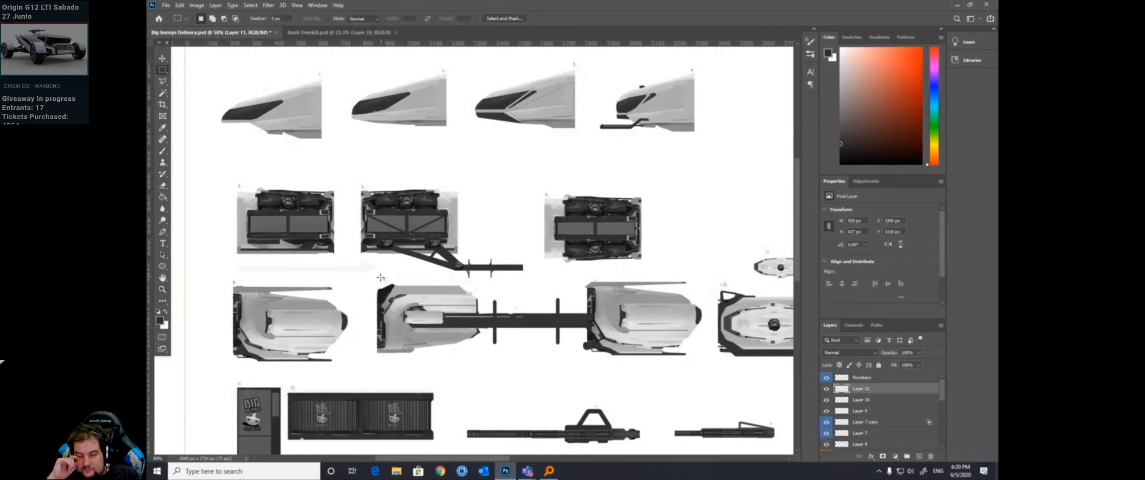
pyautogui.moveTo(371, 272); pyautogui.dragTo(709, 372)
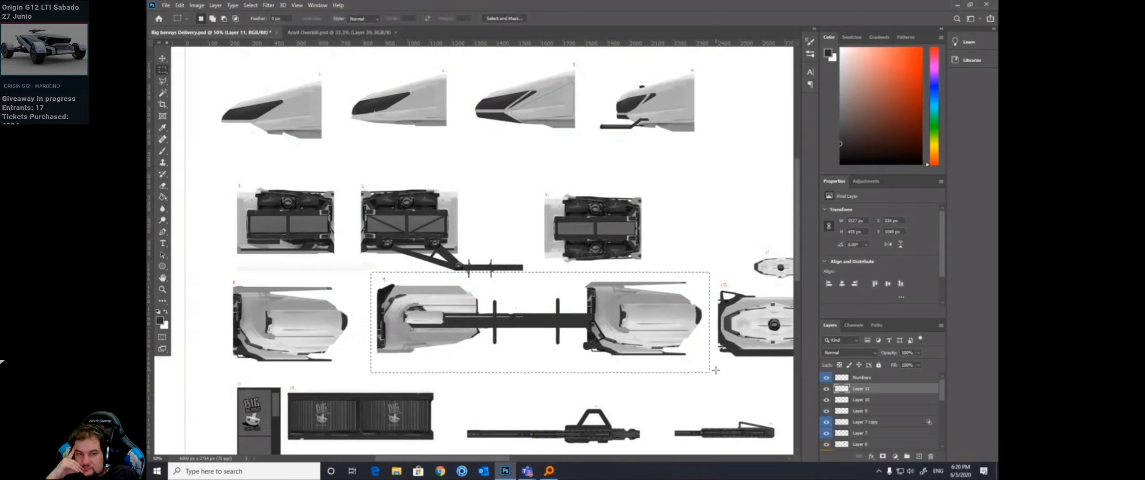
pyautogui.click(180, 5)
pyautogui.click(204, 77)
# Step: Paste the engine section and line it up right behind the nose copy
pyautogui.hotkey('ctrl', 'v')
pyautogui.hotkey('ctrl', 't')
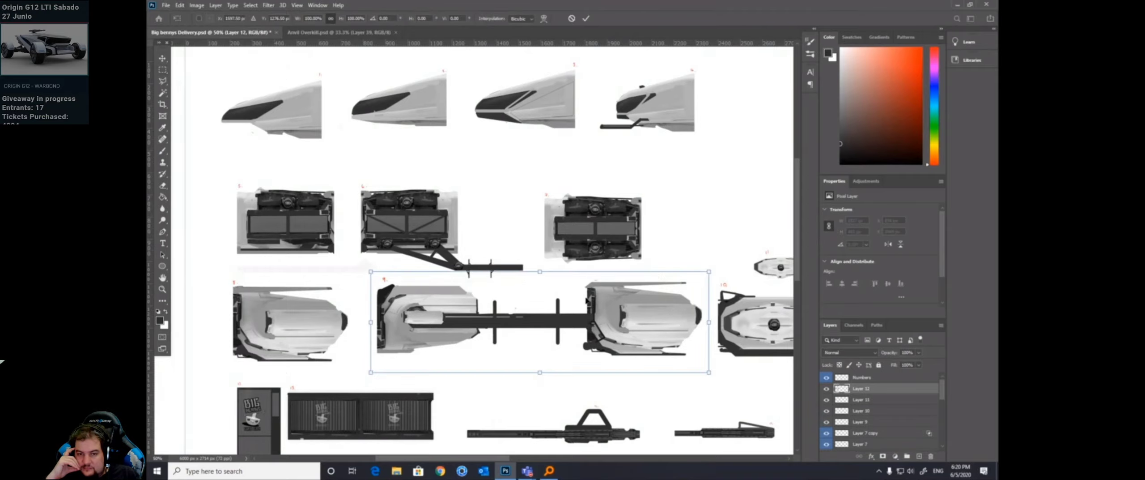
pyautogui.moveTo(663, 316); pyautogui.dragTo(718, 295)
pyautogui.moveTo(548, 293); pyautogui.dragTo(574, 298)
pyautogui.moveTo(775, 302); pyautogui.dragTo(684, 292)
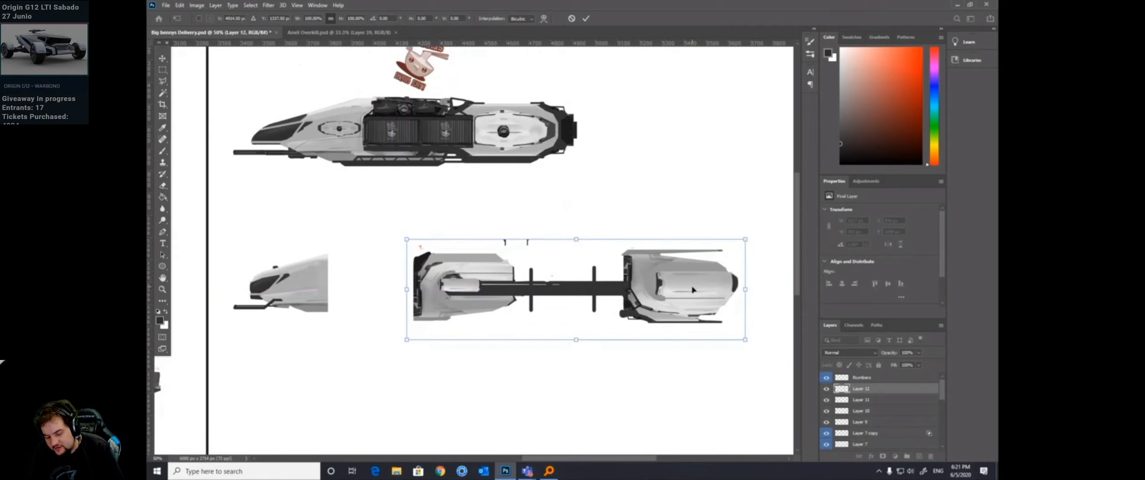
pyautogui.press('Return')
pyautogui.press('m')
pyautogui.moveTo(366, 322); pyautogui.dragTo(724, 313)
pyautogui.moveTo(297, 344); pyautogui.dragTo(521, 319)
pyautogui.moveTo(426, 163); pyautogui.dragTo(538, 345)
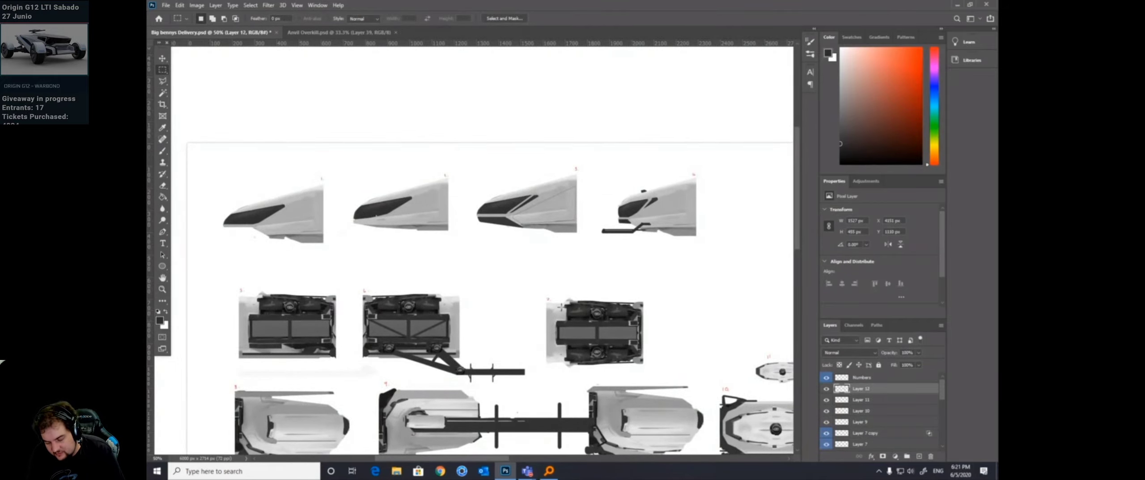
# Step: Marquee the third top-view cargo part (part 7) and Copy Merged it
pyautogui.moveTo(232, 280); pyautogui.dragTo(327, 287)
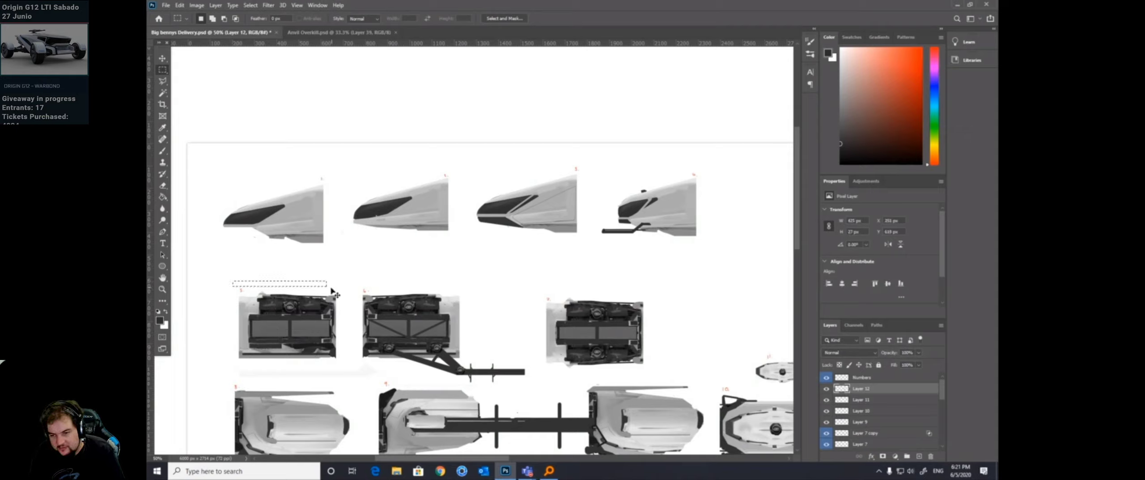
pyautogui.click(345, 295)
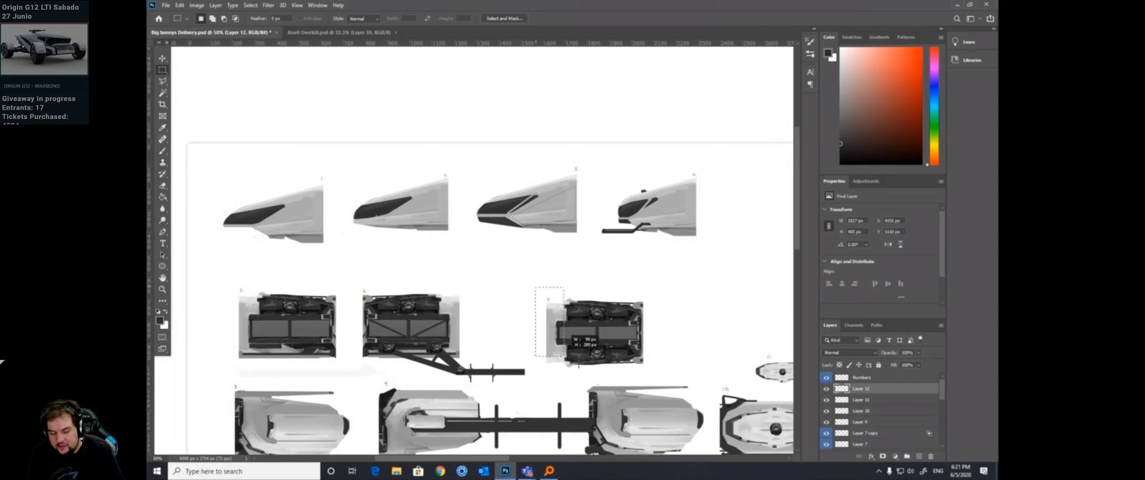
pyautogui.moveTo(536, 288); pyautogui.dragTo(657, 370)
pyautogui.click(183, 7)
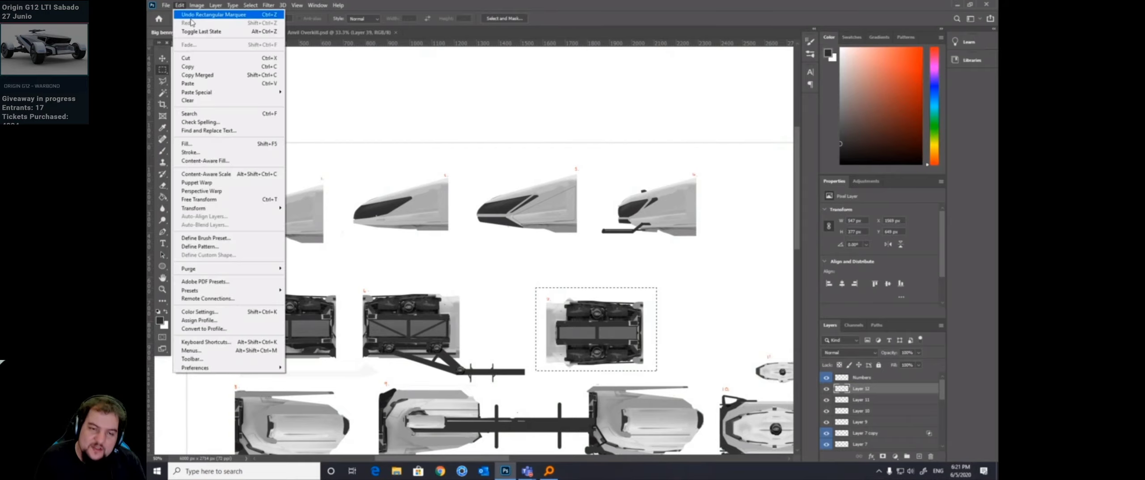
pyautogui.click(210, 76)
# Step: Paste the cargo part and place it behind the nose copy
pyautogui.hotkey('ctrl', 'v')
pyautogui.hotkey('ctrl', 't')
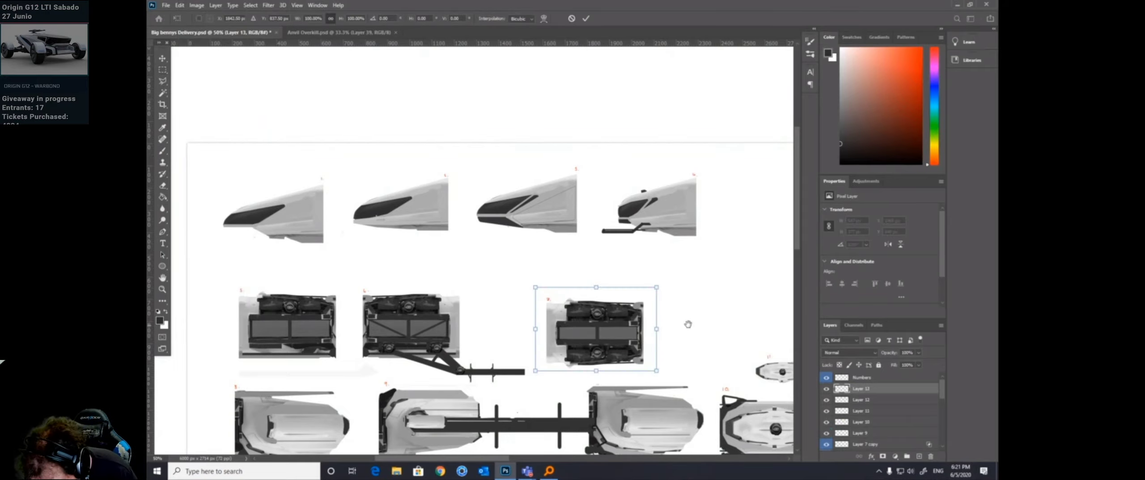
pyautogui.moveTo(687, 324); pyautogui.dragTo(393, 223)
pyautogui.moveTo(306, 231); pyautogui.dragTo(678, 327)
pyautogui.moveTo(678, 327); pyautogui.dragTo(562, 299)
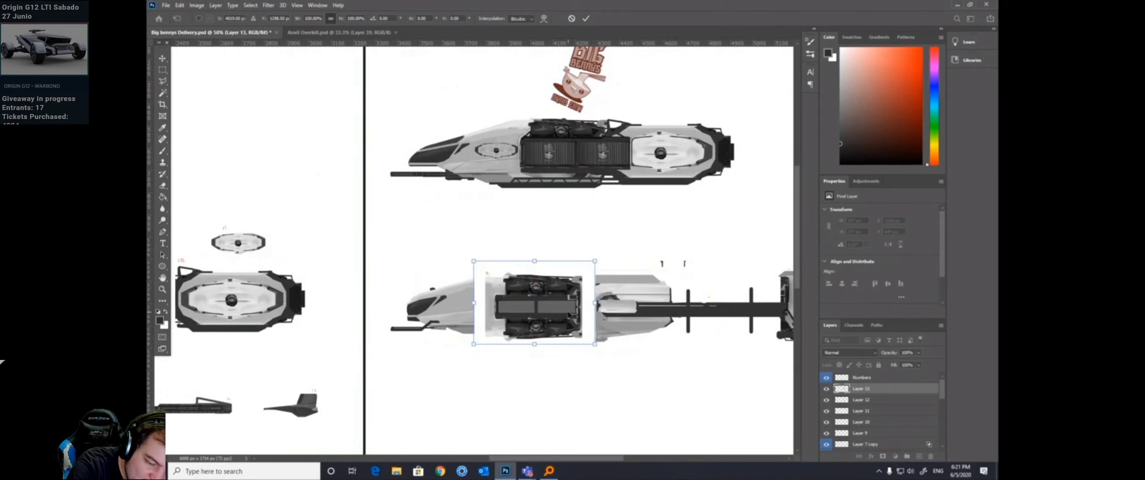
pyautogui.press('Return')
# Step: Trim the cargo part's left edge and nudge it up and left
pyautogui.press('e')
pyautogui.moveTo(477, 271); pyautogui.dragTo(479, 348)
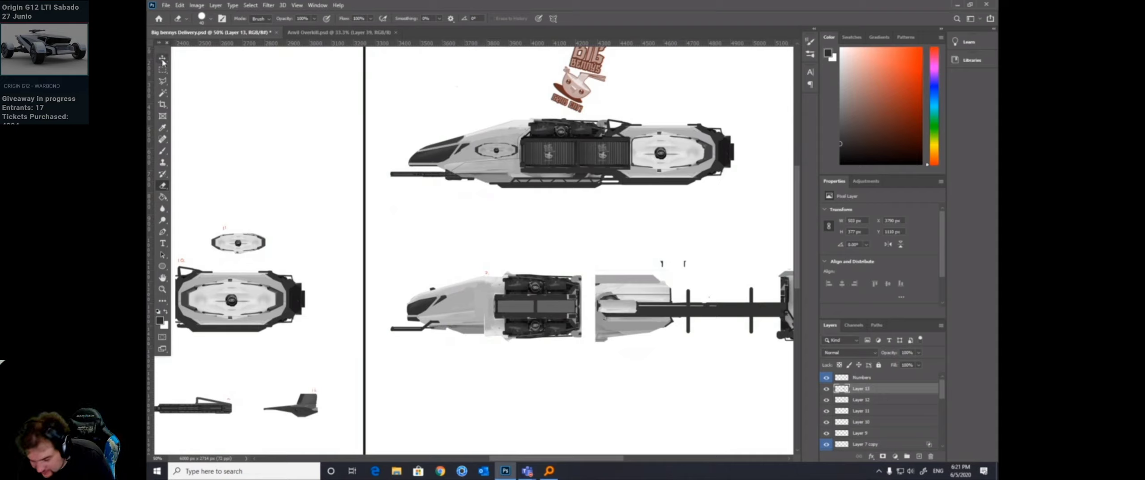
pyautogui.press('v')
pyautogui.rightClick(533, 305)
pyautogui.click(561, 309)
pyautogui.press('Up')
pyautogui.press('Up')
pyautogui.press('Left')
pyautogui.press('Left')
pyautogui.press('Left')
pyautogui.press('Left')
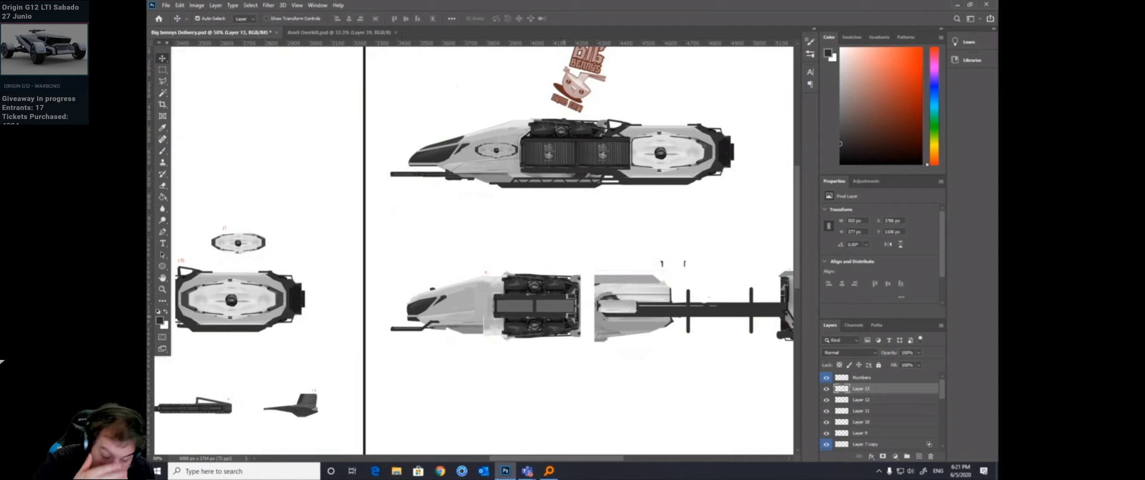
# Step: Try shifting the engine section toward the cargo, then undo it
pyautogui.rightClick(629, 305)
pyautogui.click(644, 309)
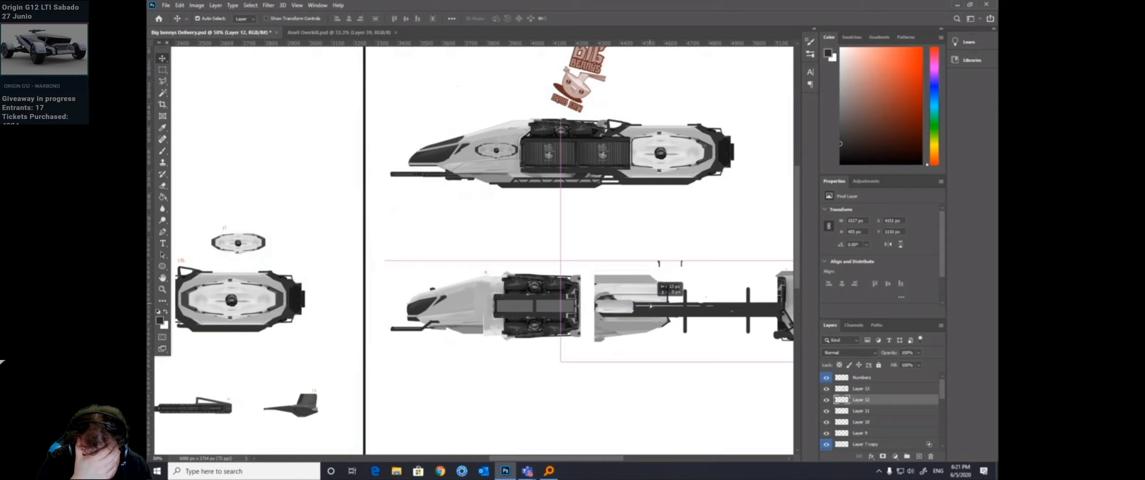
pyautogui.moveTo(645, 308); pyautogui.dragTo(651, 305)
pyautogui.hotkey('ctrl', 'z')
# Step: Erase the cargo part's edge where it overlaps the engine section
pyautogui.rightClick(587, 305)
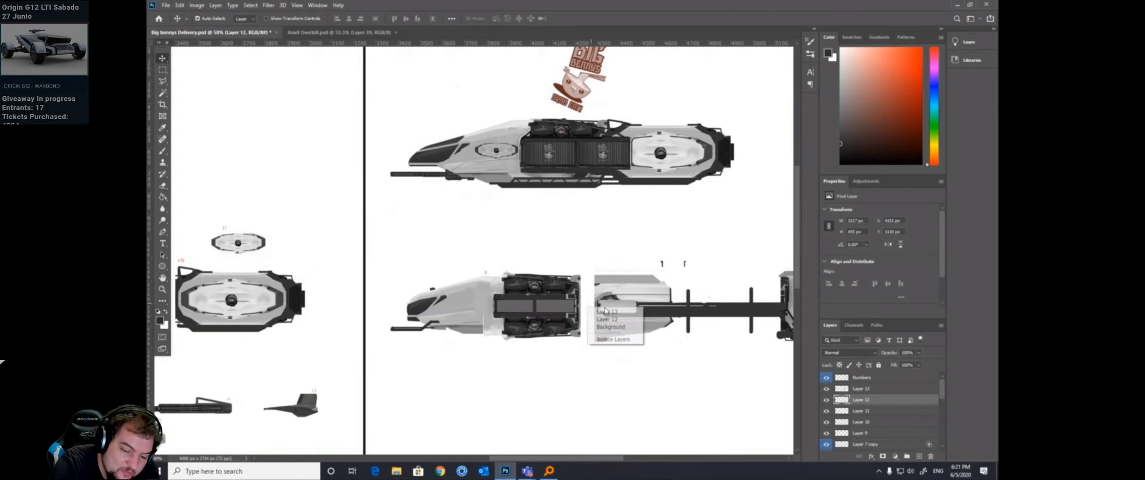
pyautogui.click(601, 310)
pyautogui.press('e')
pyautogui.moveTo(579, 277)
pyautogui.mouseDown()
pyautogui.moveTo(586, 332)
pyautogui.moveTo(592, 280)
pyautogui.mouseUp()
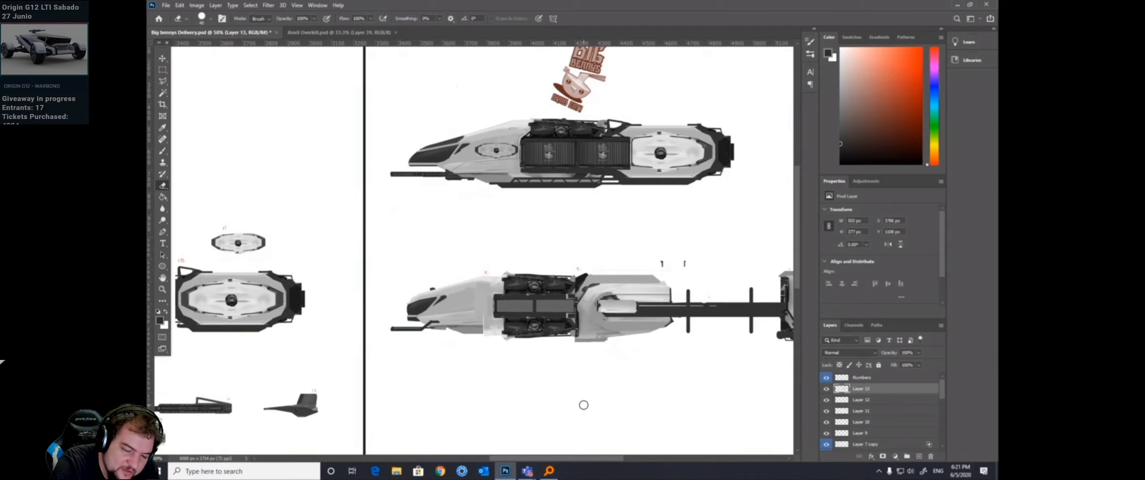
pyautogui.hscroll(5, 582, 322)
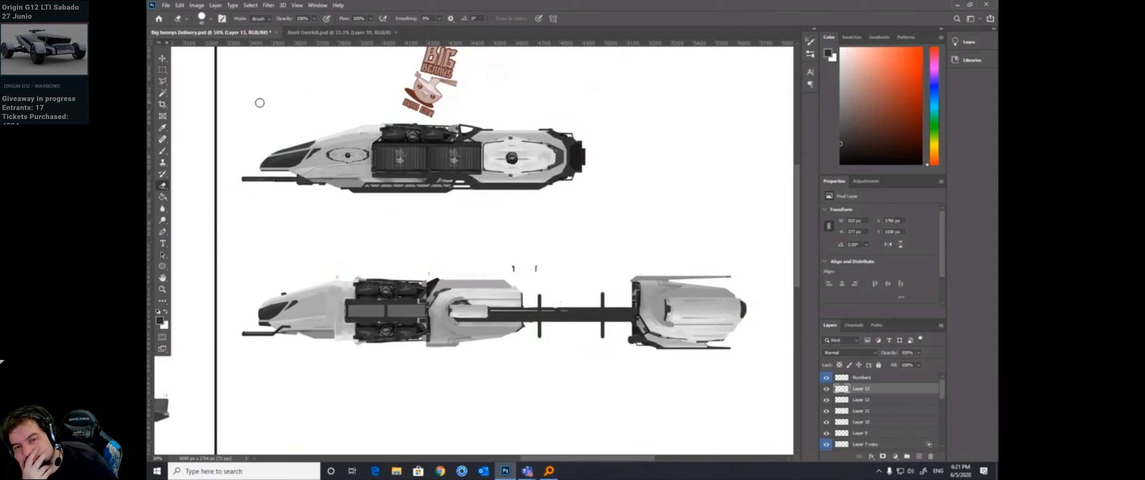
# Step: Nudge the engine section up and left to close the hull gap
pyautogui.press('v')
pyautogui.moveTo(497, 310); pyautogui.dragTo(498, 307)
pyautogui.press('Right')
pyautogui.press('Right')
pyautogui.press('Right')
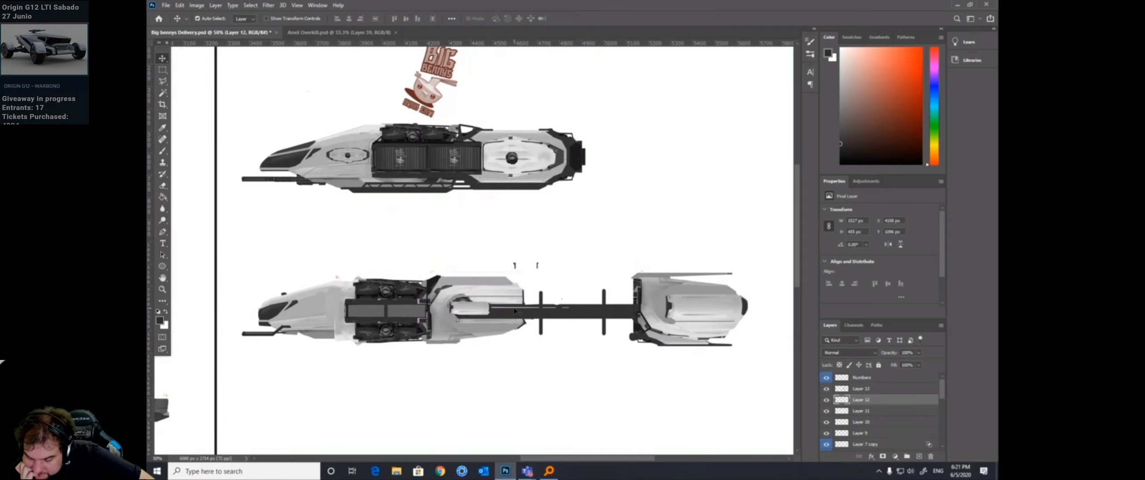
pyautogui.press('Up')
pyautogui.press('Left')
pyautogui.press('Left')
pyautogui.press('Up')
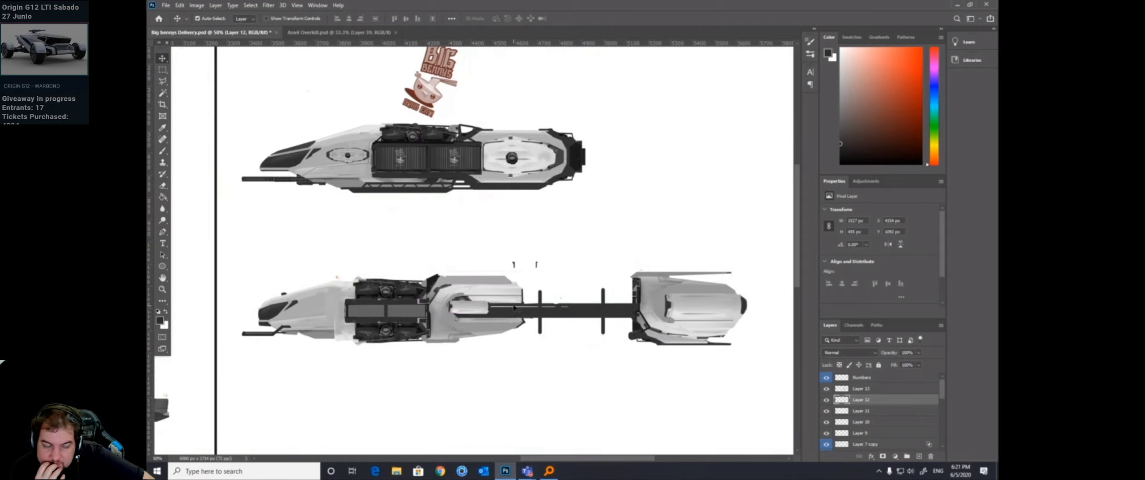
pyautogui.press('b')
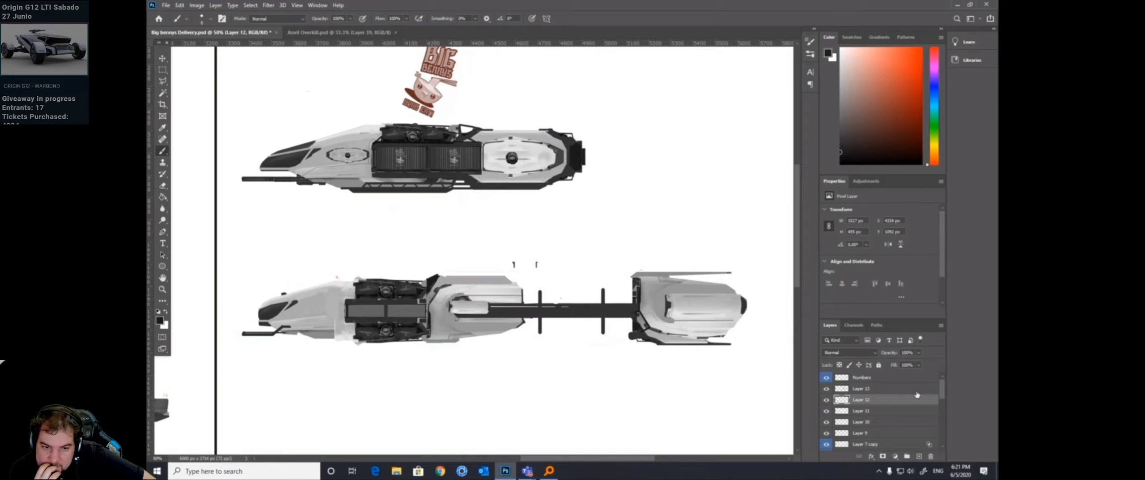
# Step: On a new layer, paint white over the leftover marks above and below the struts
pyautogui.click(919, 456)
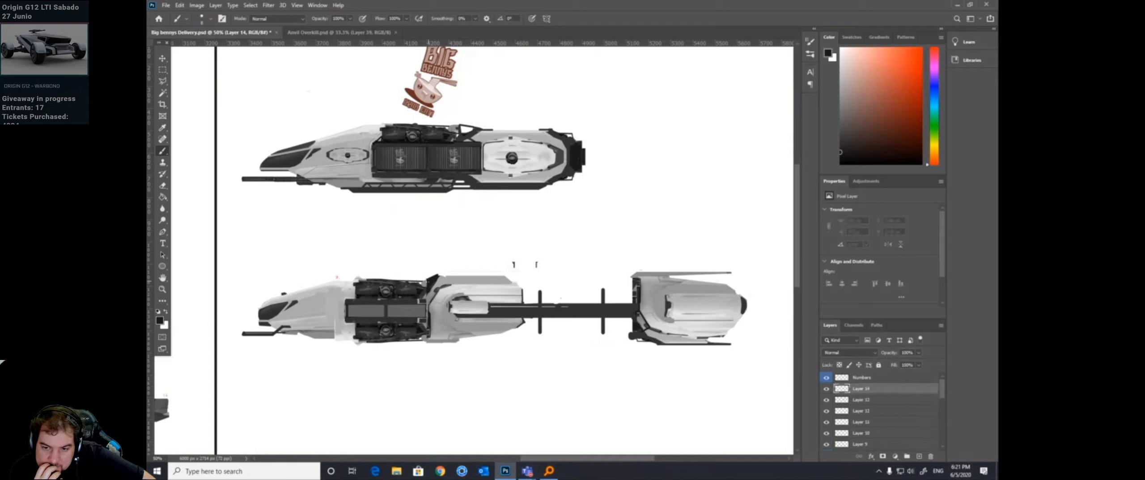
pyautogui.moveTo(425, 283); pyautogui.dragTo(420, 289)
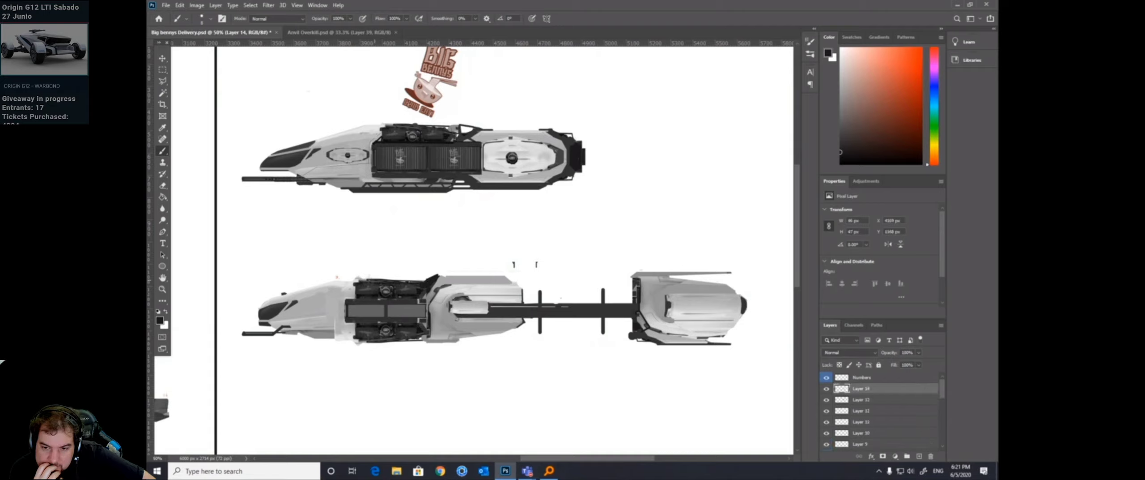
pyautogui.press('x')
pyautogui.click(540, 289)
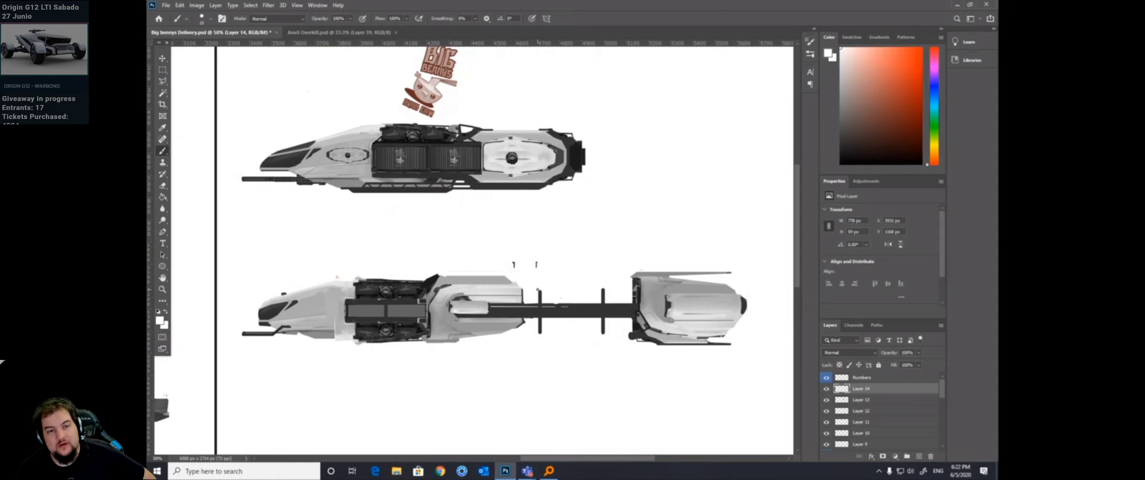
pyautogui.click(604, 290)
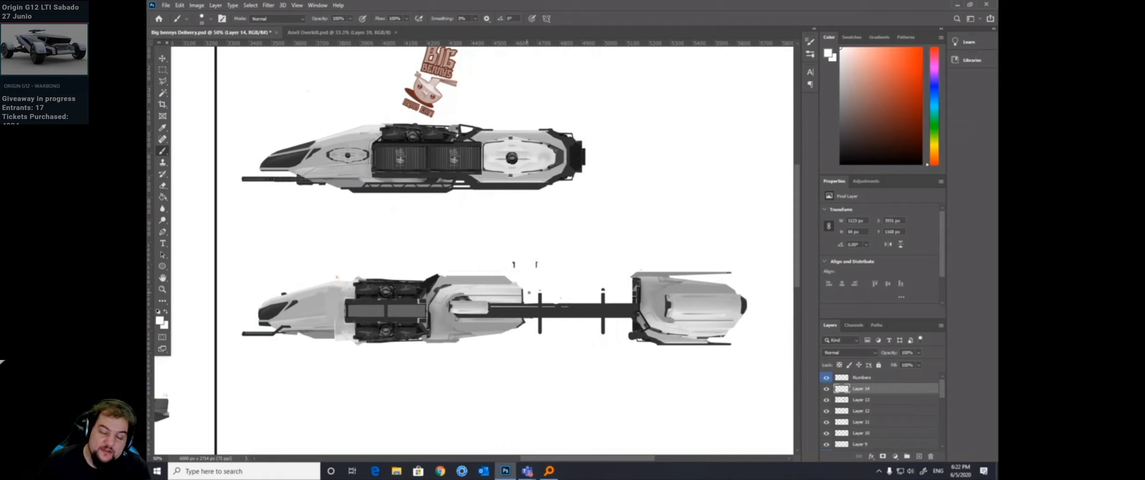
pyautogui.moveTo(533, 290); pyautogui.dragTo(619, 289)
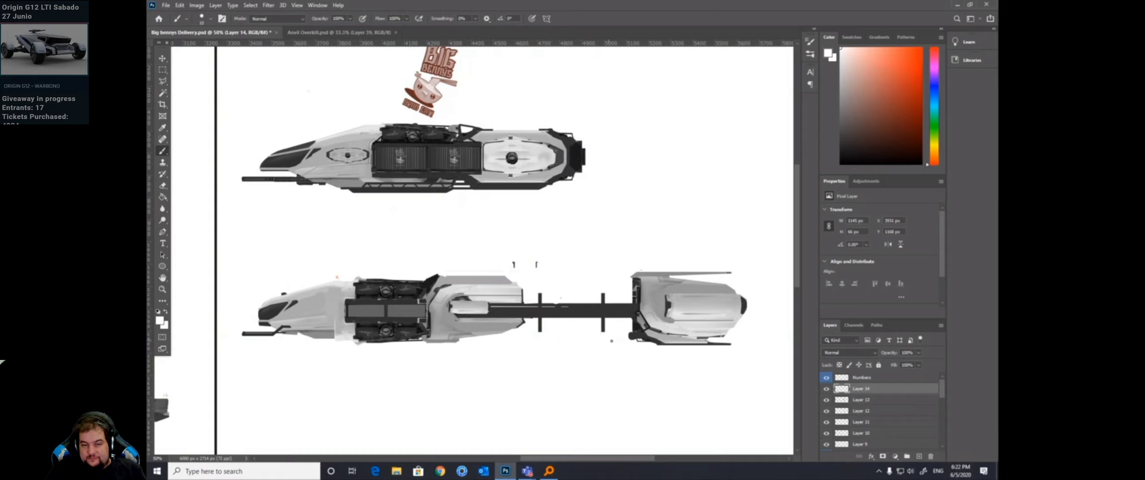
pyautogui.click(539, 337)
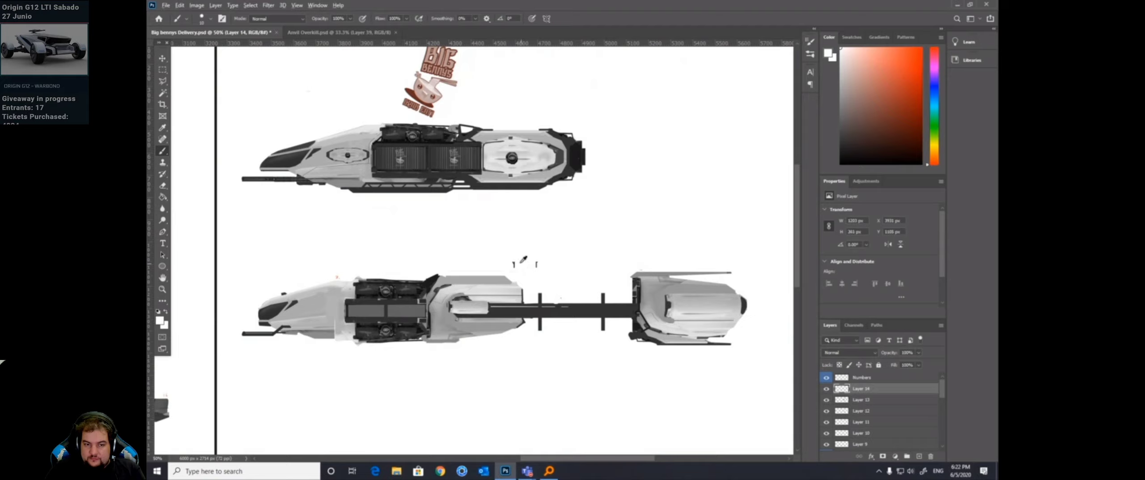
# Step: On another new layer, white out two marks and cover dark spots with sampled hull greys
pyautogui.click(920, 455)
pyautogui.moveTo(516, 262); pyautogui.dragTo(541, 270)
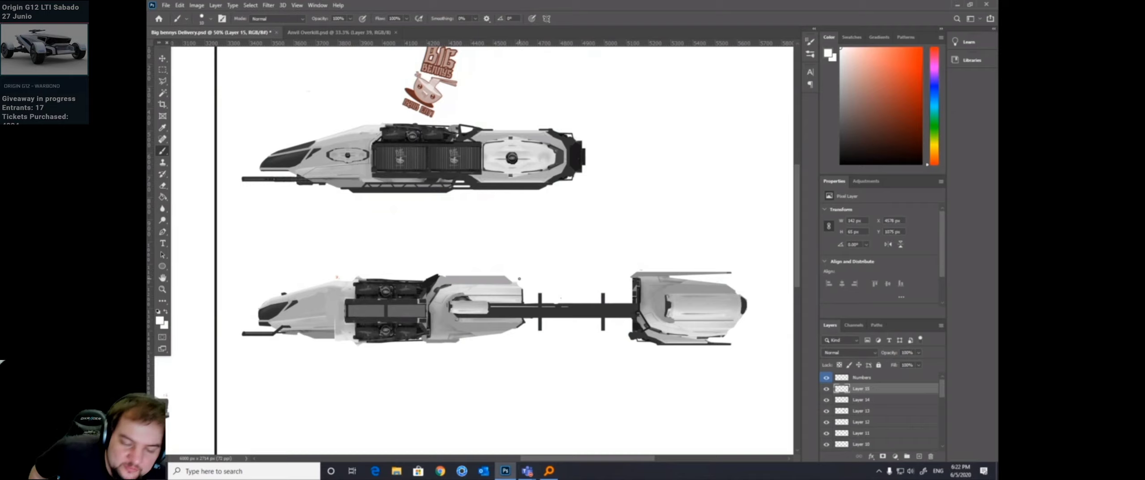
pyautogui.keyDown('alt'); pyautogui.click(516, 285); pyautogui.keyUp('alt')
pyautogui.moveTo(446, 287)
pyautogui.mouseDown()
pyautogui.moveTo(454, 281)
pyautogui.moveTo(434, 296)
pyautogui.mouseUp()
pyautogui.keyDown('alt'); pyautogui.click(436, 288); pyautogui.keyUp('alt')
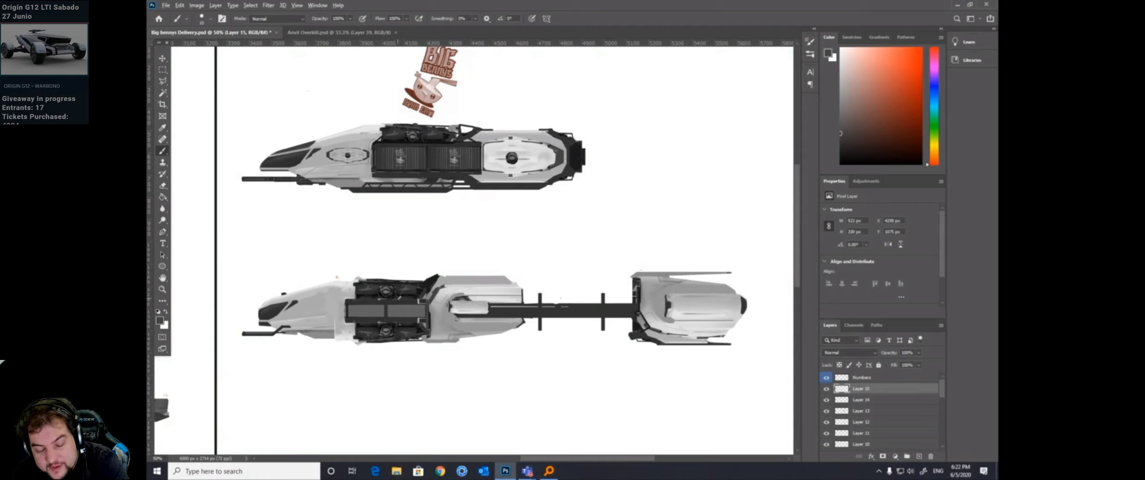
pyautogui.keyDown('alt'); pyautogui.click(401, 295); pyautogui.keyUp('alt')
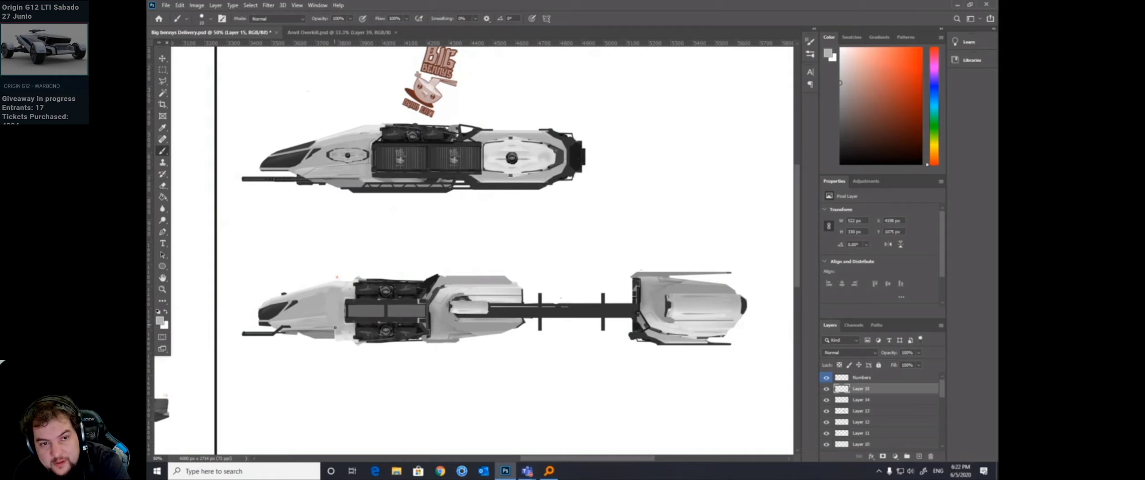
pyautogui.keyDown('alt'); pyautogui.click(332, 335); pyautogui.keyUp('alt')
pyautogui.moveTo(334, 334); pyautogui.dragTo(354, 337)
pyautogui.keyDown('alt'); pyautogui.click(333, 336); pyautogui.keyUp('alt')
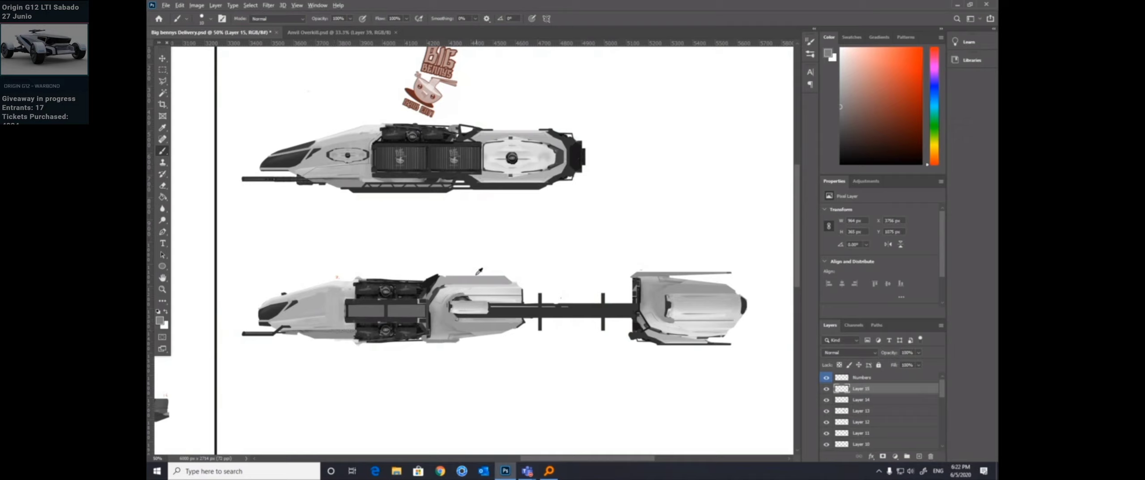
pyautogui.click(162, 69)
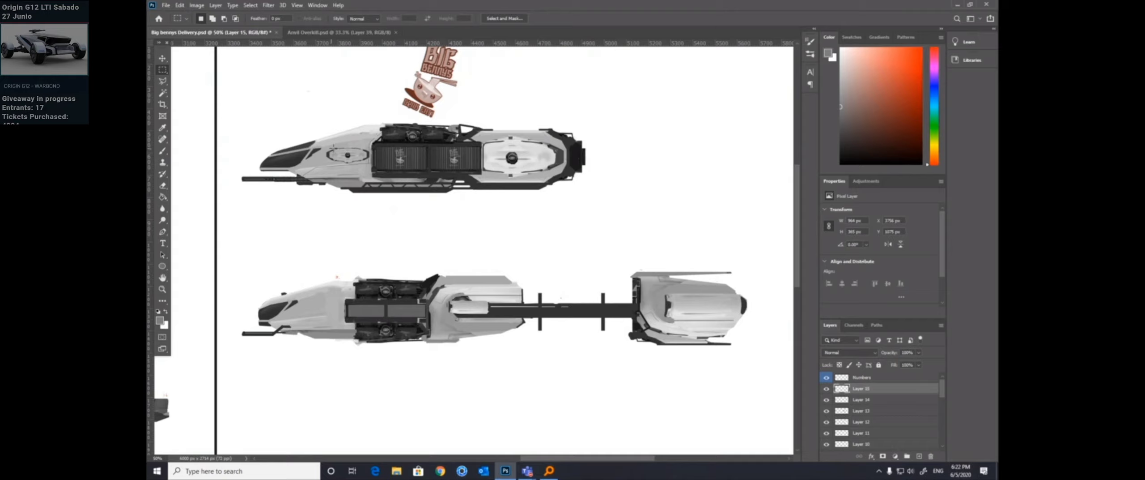
# Step: Copy Merged the upper ship's small oval hatch and move the pasted copy onto the lower ship's middle
pyautogui.moveTo(324, 330); pyautogui.dragTo(259, 384)
pyautogui.moveTo(470, 151); pyautogui.dragTo(516, 171)
pyautogui.click(179, 5)
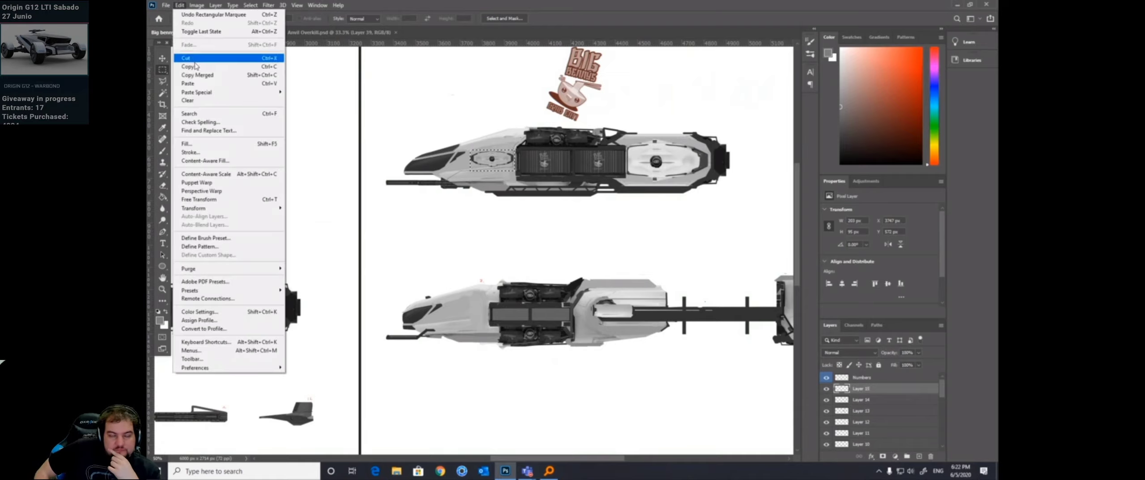
pyautogui.click(217, 75)
pyautogui.hotkey('ctrl', 'v')
pyautogui.hotkey('ctrl', 't')
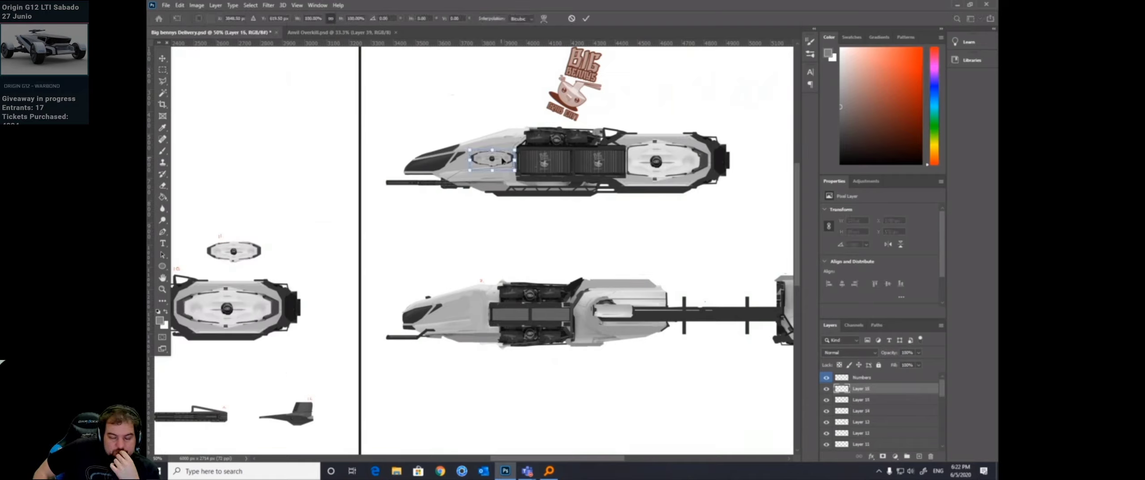
pyautogui.moveTo(497, 164); pyautogui.dragTo(642, 332)
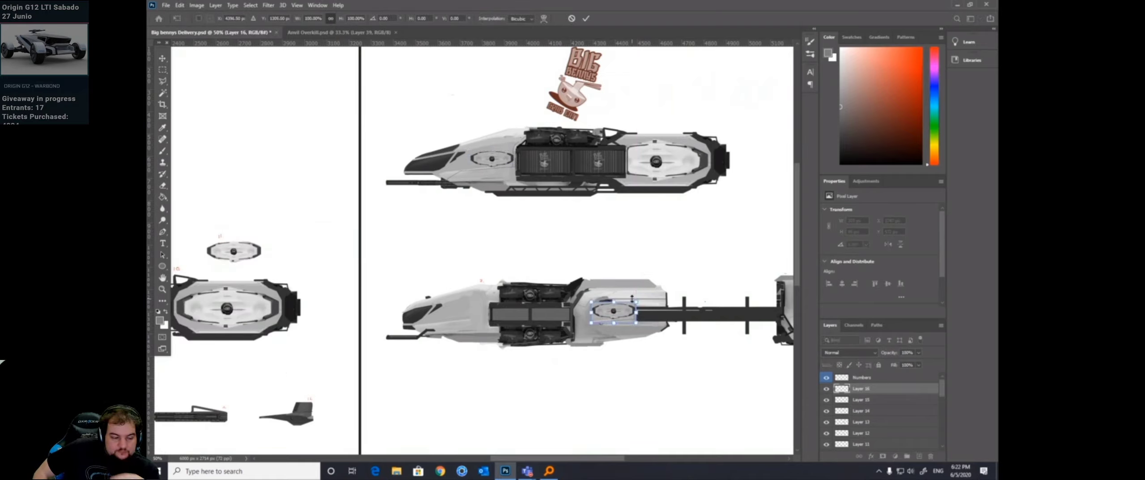
pyautogui.press('Return')
# Step: Erase the pale excess around the pasted oval and enlarge it to 140%
pyautogui.press('m')
pyautogui.press('e')
pyautogui.keyDown('ctrl'); pyautogui.click(622, 303); pyautogui.keyUp('ctrl')
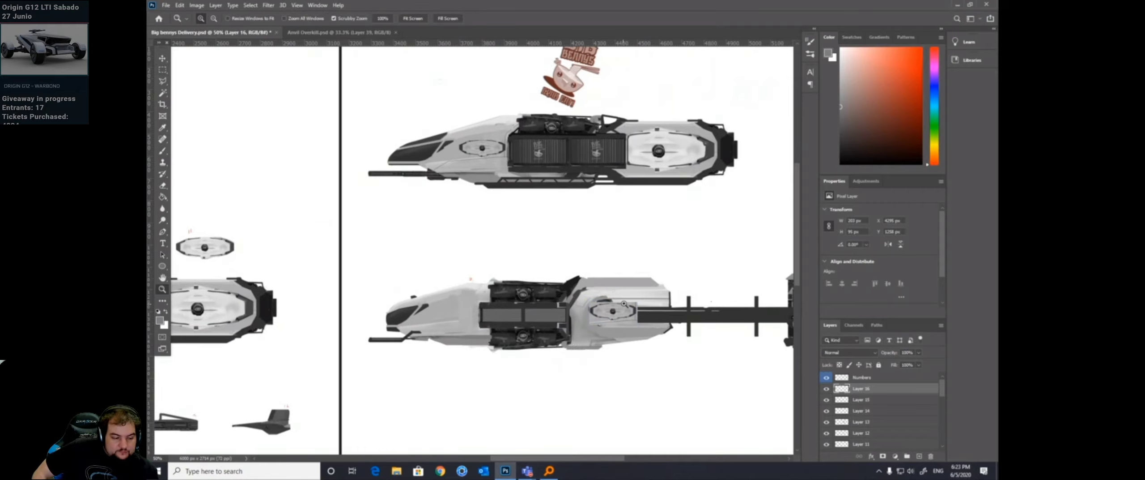
pyautogui.keyDown('ctrl'); pyautogui.click(622, 304); pyautogui.keyUp('ctrl')
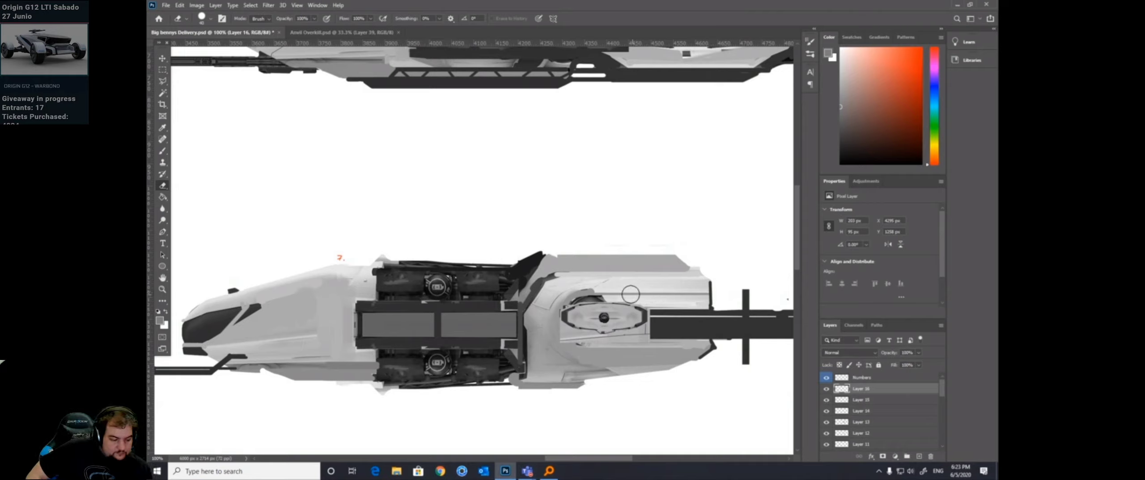
pyautogui.moveTo(651, 303)
pyautogui.mouseDown()
pyautogui.moveTo(660, 323)
pyautogui.moveTo(633, 335)
pyautogui.mouseUp()
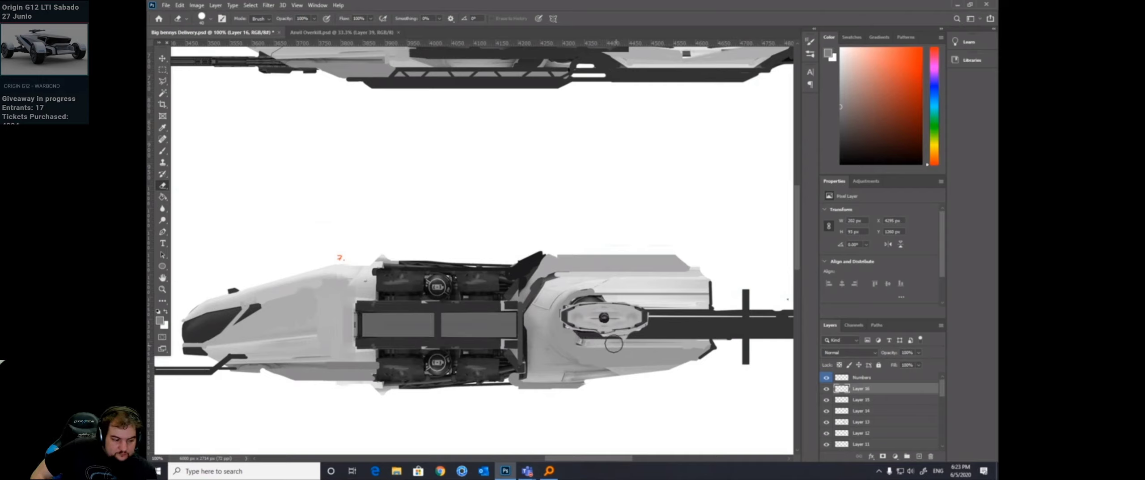
pyautogui.moveTo(620, 341)
pyautogui.mouseDown()
pyautogui.moveTo(648, 326)
pyautogui.moveTo(617, 336)
pyautogui.mouseUp()
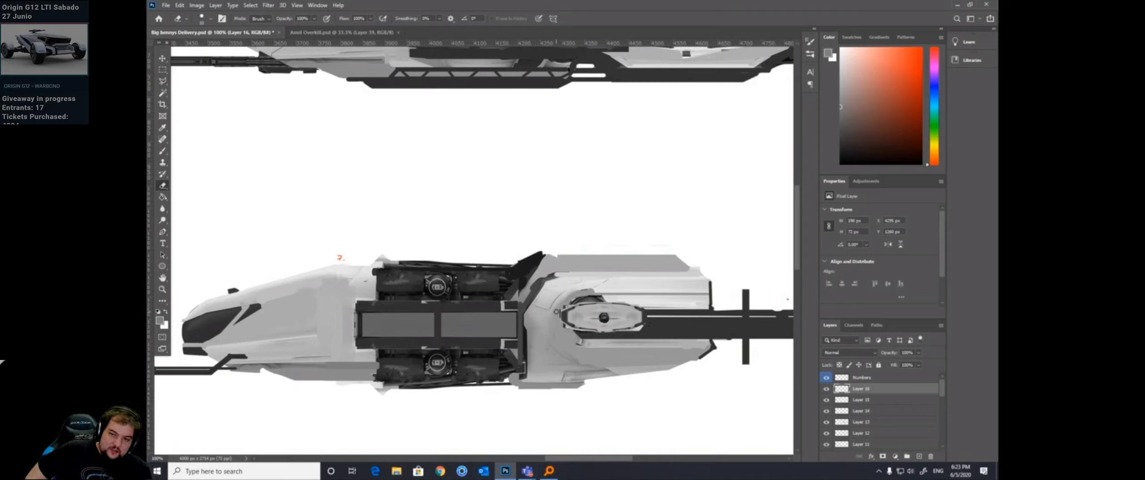
pyautogui.hotkey('ctrl', 't')
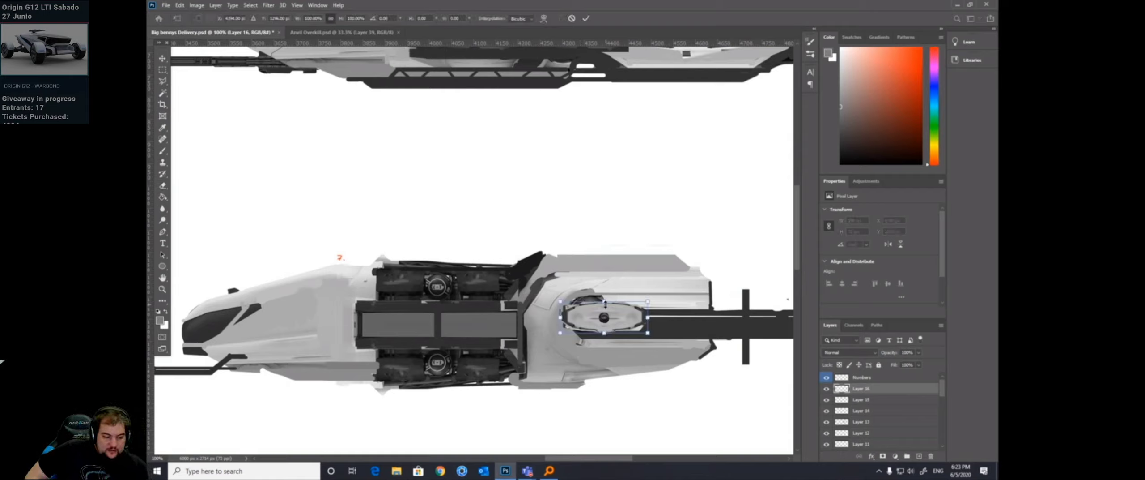
pyautogui.moveTo(604, 302); pyautogui.dragTo(604, 288)
pyautogui.press('Return')
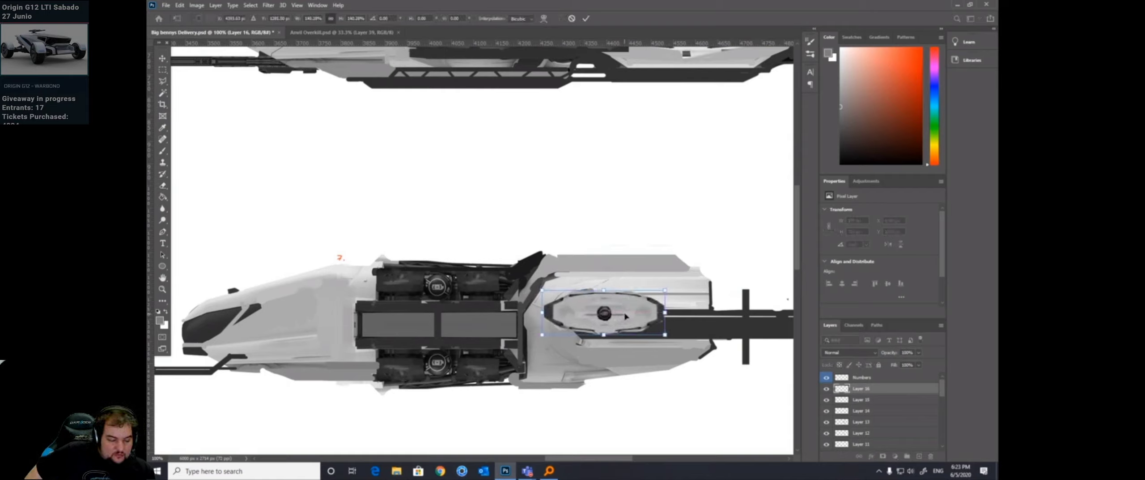
# Step: Extend the dark grey bar under the lower ship's nose using a sampled dark grey
pyautogui.press('z')
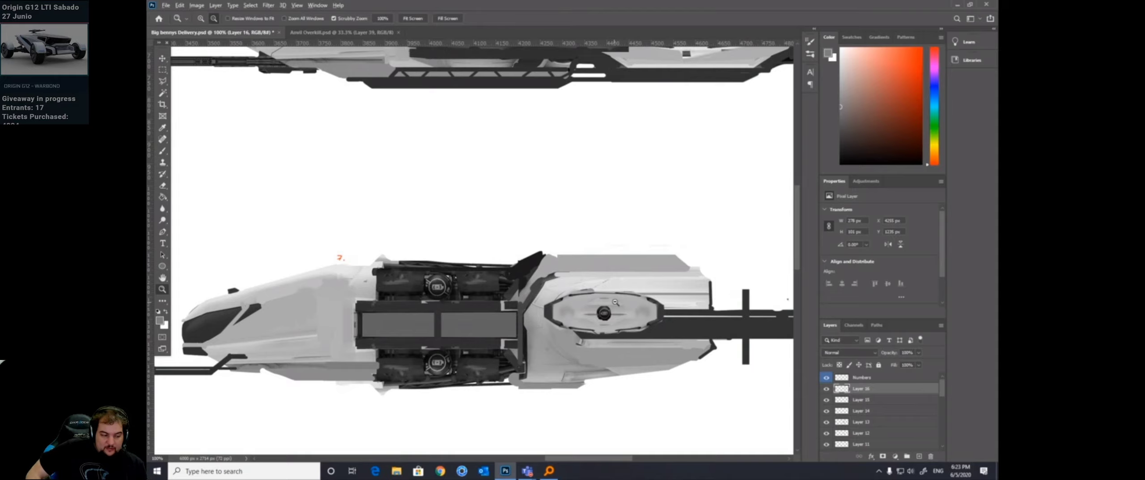
pyautogui.keyDown('alt'); pyautogui.click(615, 303); pyautogui.keyUp('alt')
pyautogui.keyDown('alt'); pyautogui.click(615, 302); pyautogui.keyUp('alt')
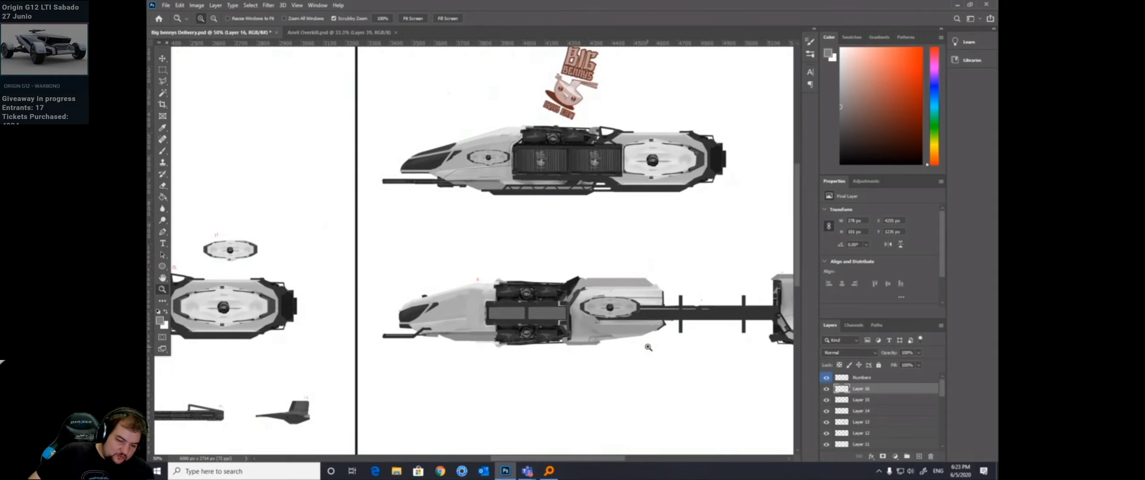
pyautogui.click(441, 315)
pyautogui.press('b')
pyautogui.keyDown('alt'); pyautogui.click(412, 335); pyautogui.keyUp('alt')
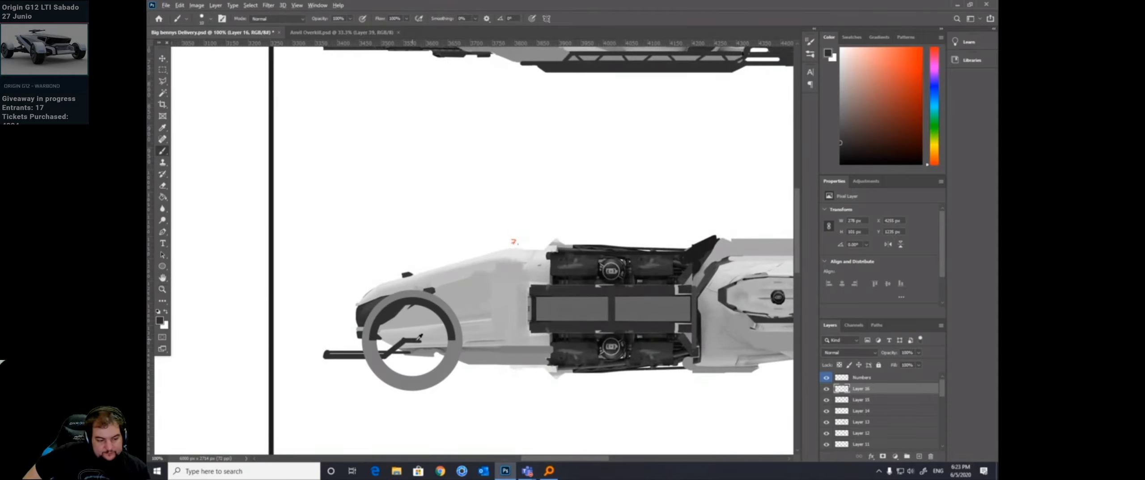
pyautogui.moveTo(421, 339); pyautogui.dragTo(432, 339)
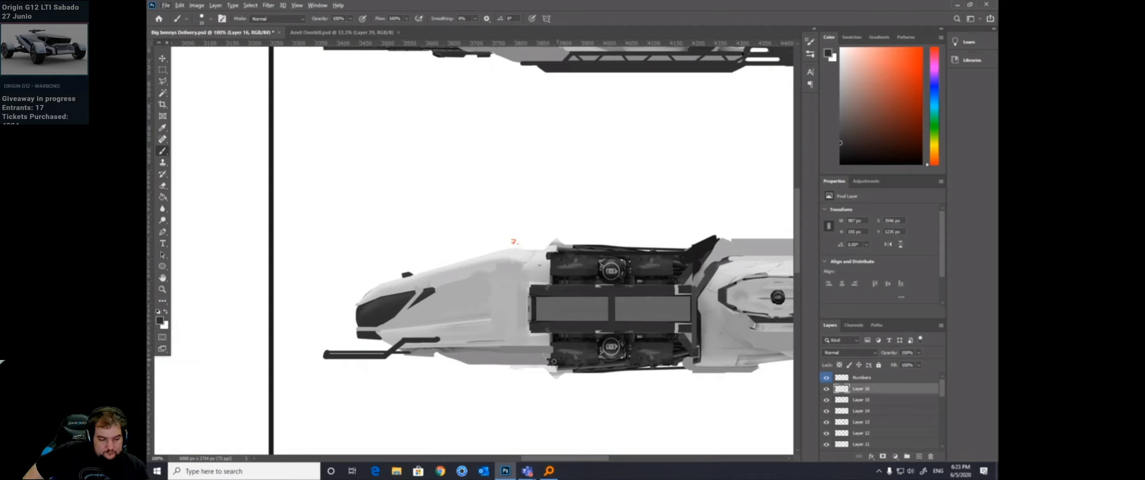
# Step: Paint white over the pale strip under the hull and touch up with sampled hull greys
pyautogui.keyDown('alt'); pyautogui.click(476, 363); pyautogui.keyUp('alt')
pyautogui.moveTo(477, 373); pyautogui.dragTo(632, 396)
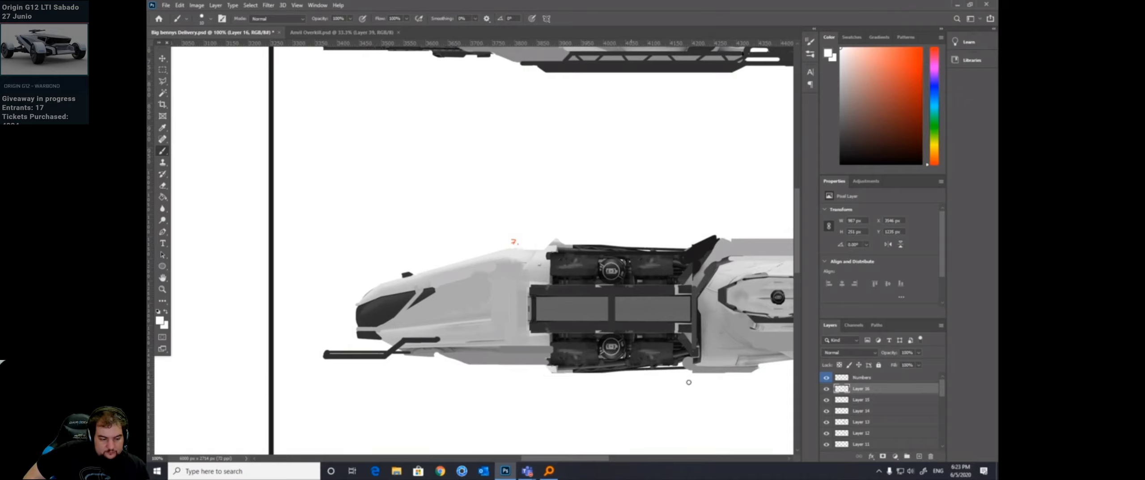
pyautogui.keyDown('alt'); pyautogui.click(430, 350); pyautogui.keyUp('alt')
pyautogui.keyDown('alt'); pyautogui.click(437, 353); pyautogui.keyUp('alt')
pyautogui.keyDown('alt'); pyautogui.click(439, 355); pyautogui.keyUp('alt')
pyautogui.keyDown('alt'); pyautogui.click(443, 351); pyautogui.keyUp('alt')
pyautogui.moveTo(492, 451); pyautogui.dragTo(412, 461)
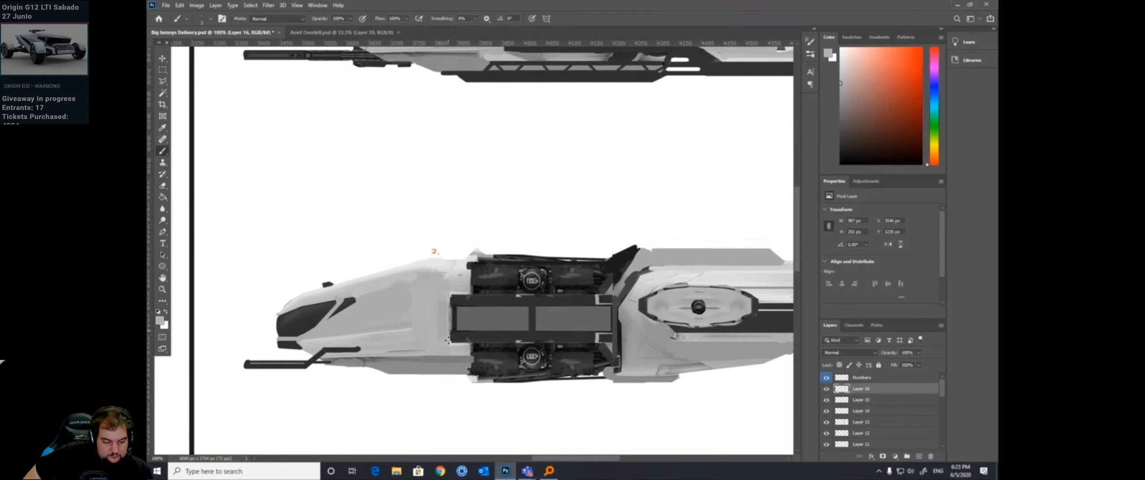
pyautogui.keyDown('alt'); pyautogui.click(450, 291); pyautogui.keyUp('alt')
pyautogui.press('z')
pyautogui.keyDown('alt'); pyautogui.click(582, 249); pyautogui.keyUp('alt')
pyautogui.keyDown('alt'); pyautogui.click(583, 249); pyautogui.keyUp('alt')
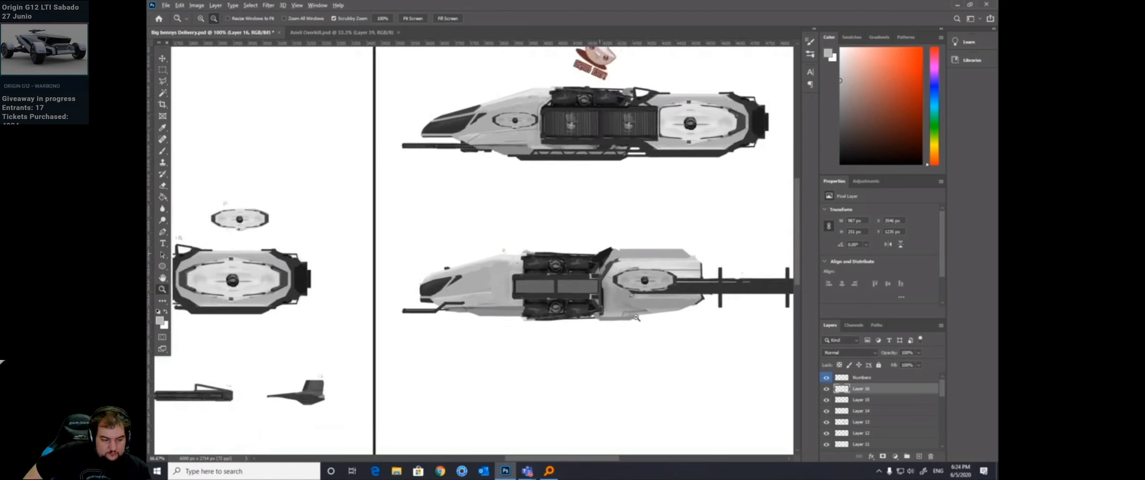
# Step: Paint white over the dark line atop the lower ship's right pod
pyautogui.moveTo(651, 295); pyautogui.dragTo(515, 302)
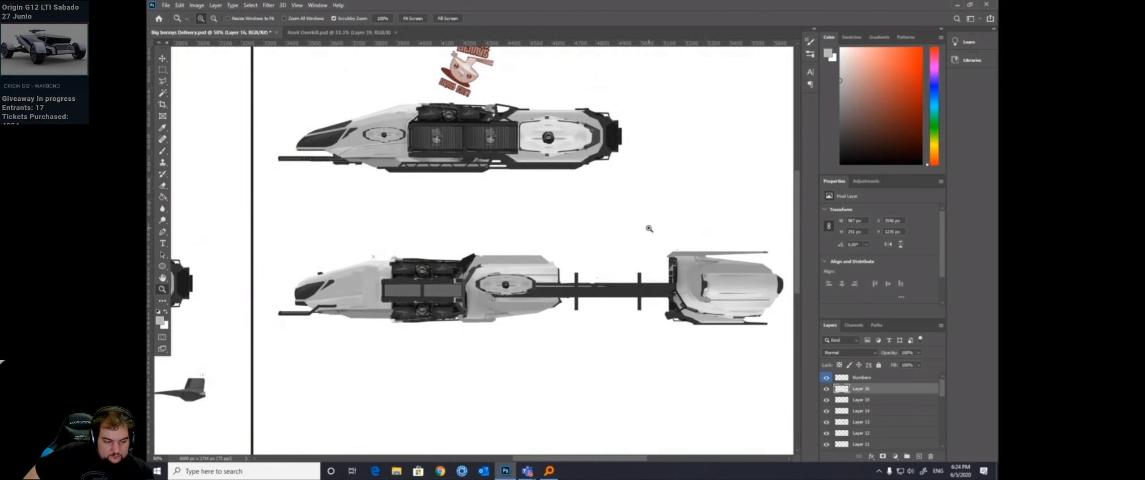
pyautogui.hscroll(5, 680, 242)
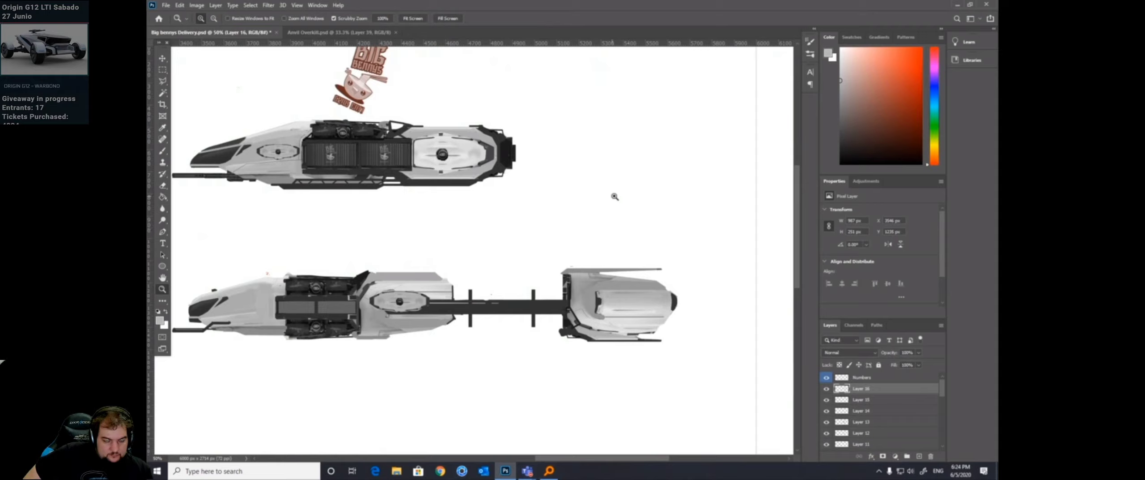
pyautogui.press('b')
pyautogui.press('x')
pyautogui.click(572, 266)
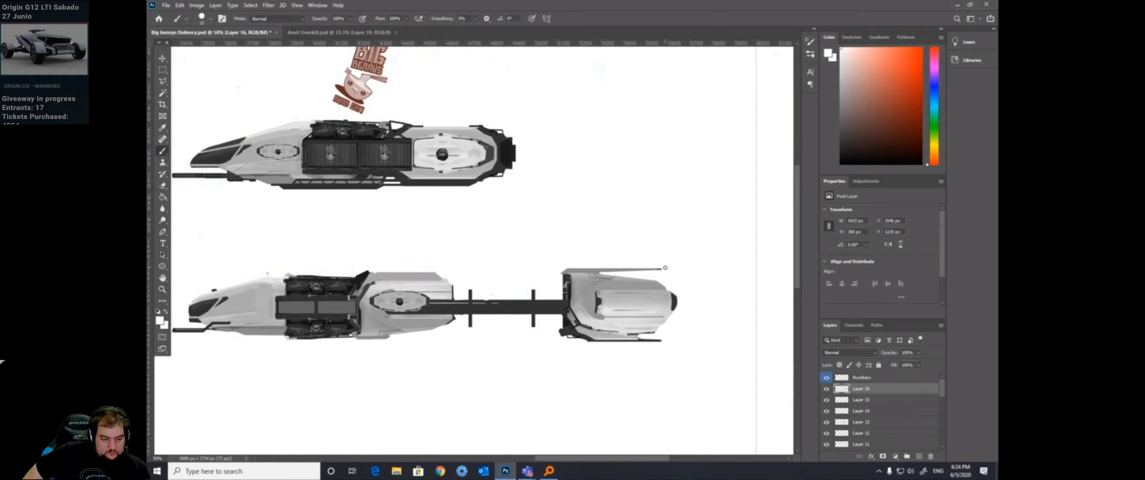
pyautogui.moveTo(608, 263)
pyautogui.mouseDown()
pyautogui.moveTo(677, 278)
pyautogui.moveTo(599, 265)
pyautogui.mouseUp()
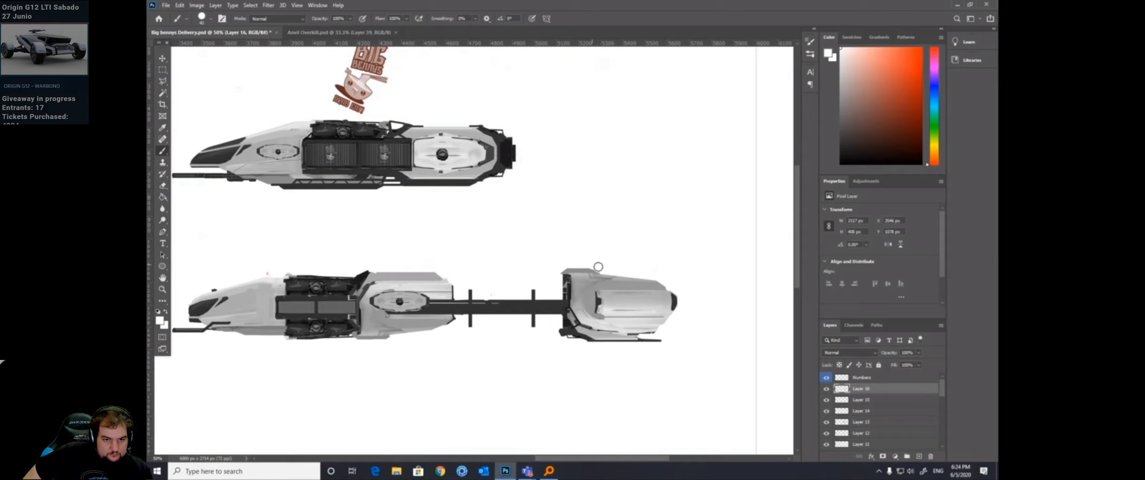
pyautogui.moveTo(613, 296)
pyautogui.mouseDown()
pyautogui.moveTo(651, 309)
pyautogui.moveTo(643, 325)
pyautogui.mouseUp()
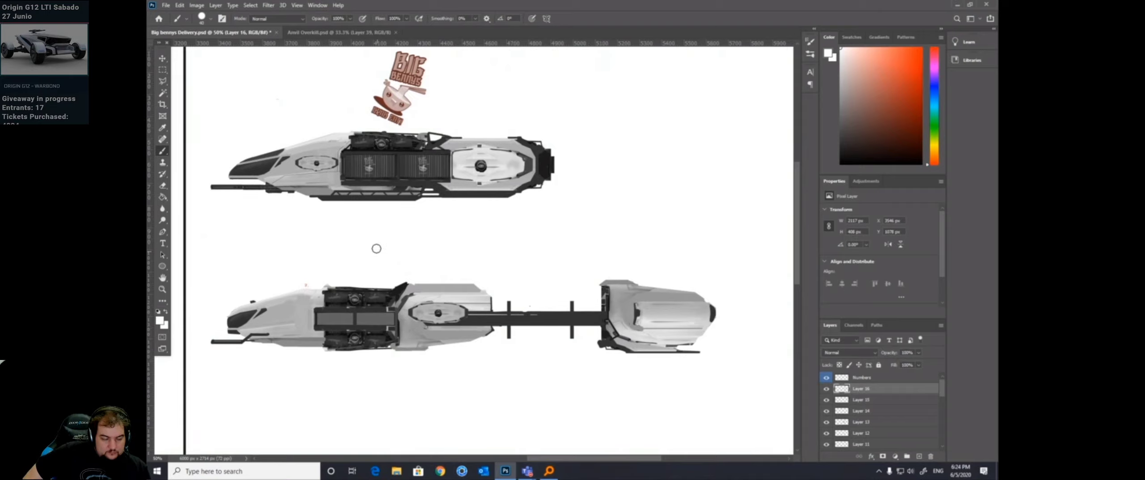
# Step: Sample the light hull grey as the paint colour and zoom out to 33.3%
pyautogui.press('z')
pyautogui.moveTo(413, 370); pyautogui.dragTo(449, 368)
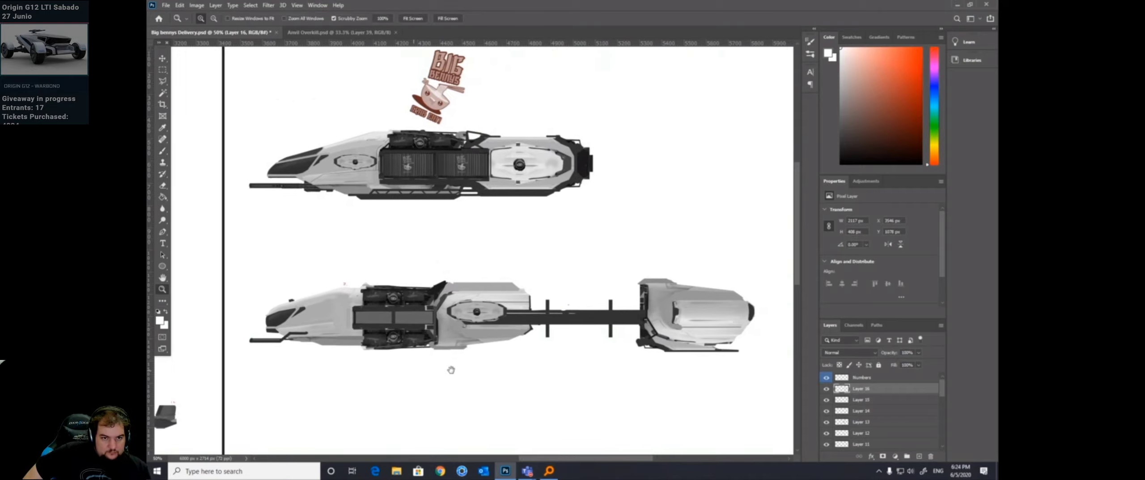
pyautogui.press('b')
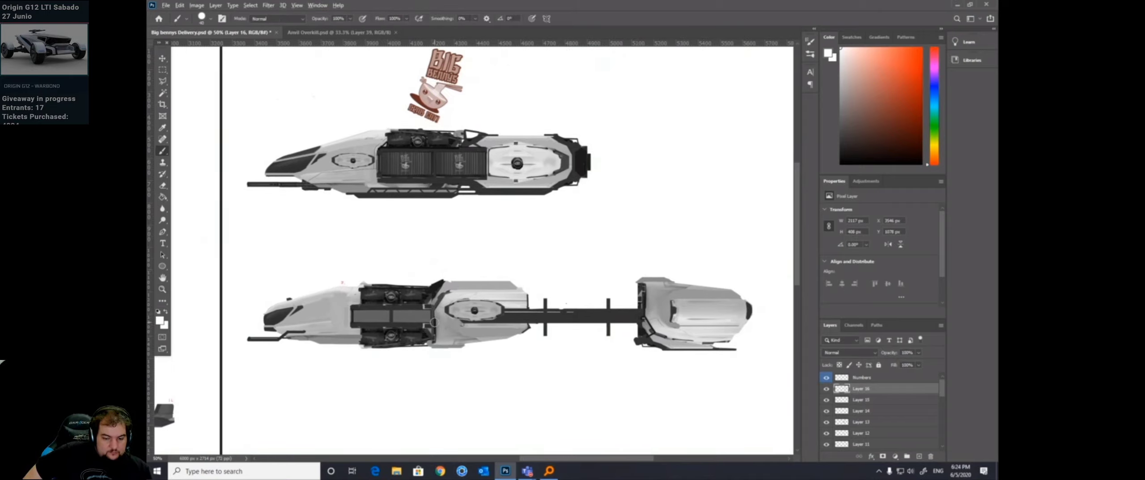
pyautogui.press('x')
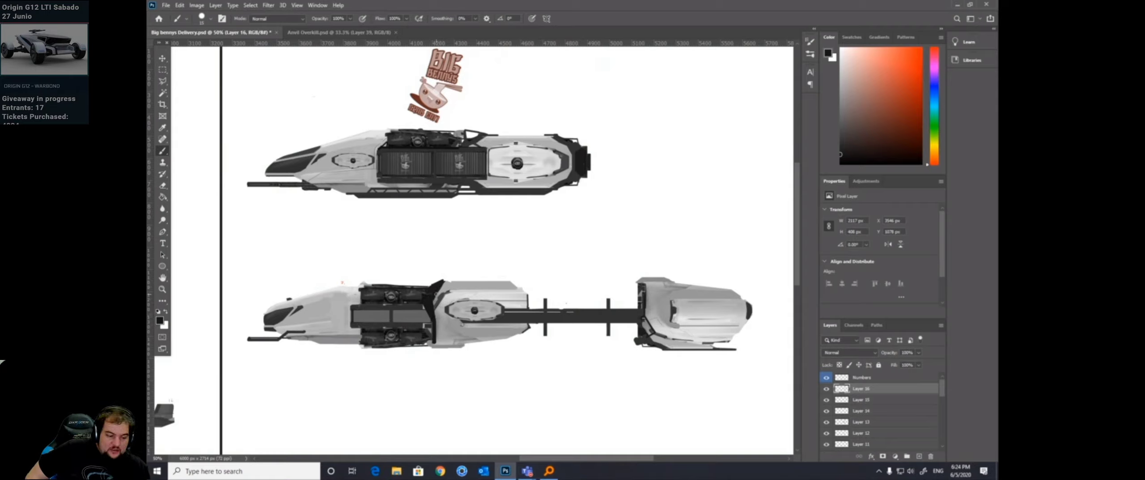
pyautogui.keyDown('alt'); pyautogui.click(435, 299); pyautogui.keyUp('alt')
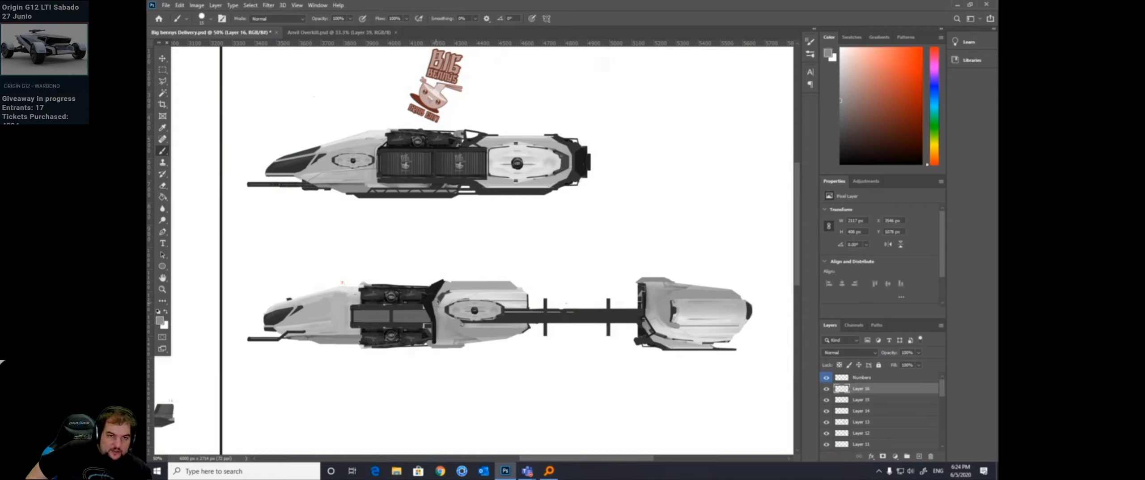
pyautogui.keyDown('alt'); pyautogui.click(449, 296); pyautogui.keyUp('alt')
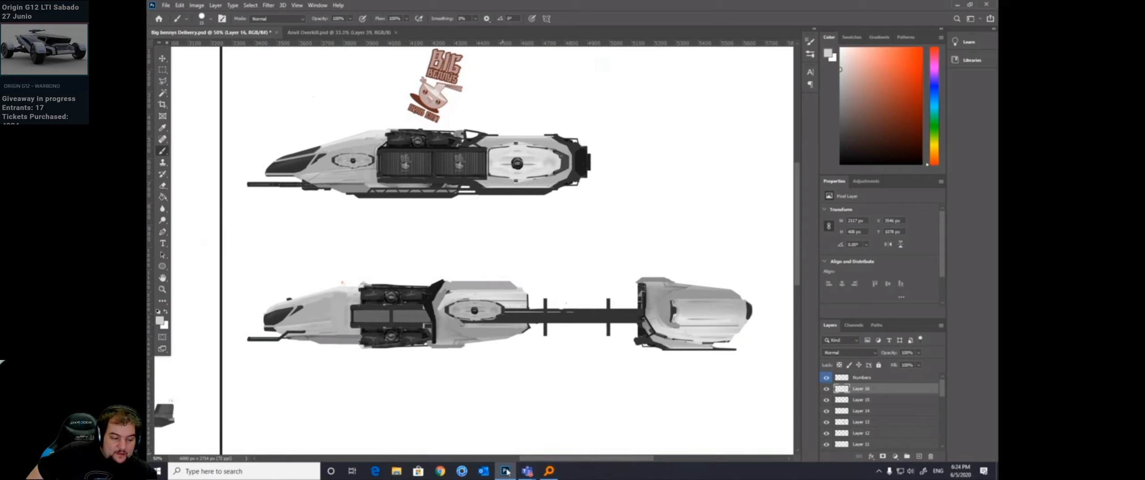
pyautogui.press('z')
pyautogui.keyDown('alt'); pyautogui.click(502, 297); pyautogui.keyUp('alt')
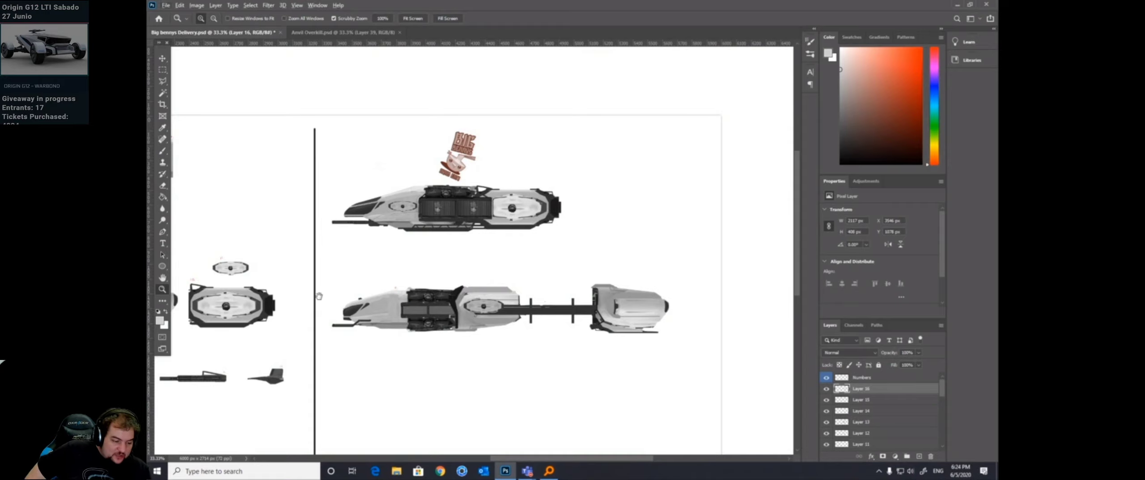
# Step: Copy the dark cargo container panel from the parts sheet and place it into the lower ship's hull
pyautogui.moveTo(319, 295); pyautogui.dragTo(676, 237)
pyautogui.click(163, 70)
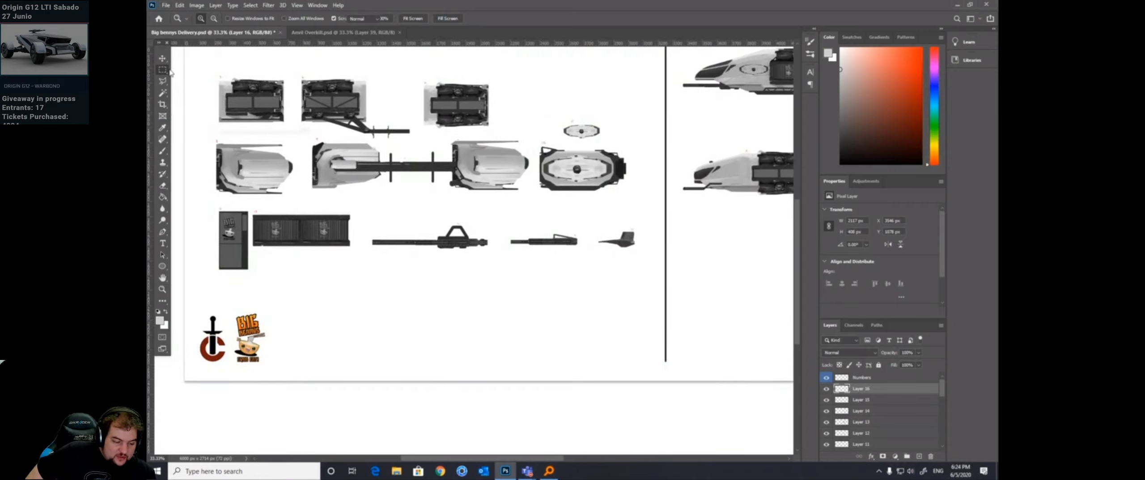
pyautogui.click(163, 69)
pyautogui.moveTo(253, 214); pyautogui.dragTo(349, 246)
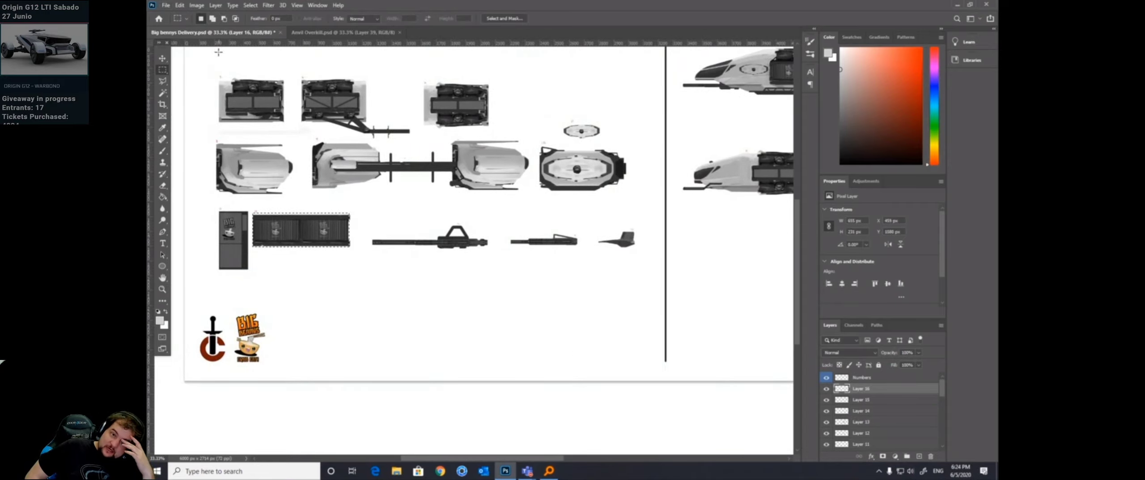
pyautogui.click(179, 5)
pyautogui.click(201, 75)
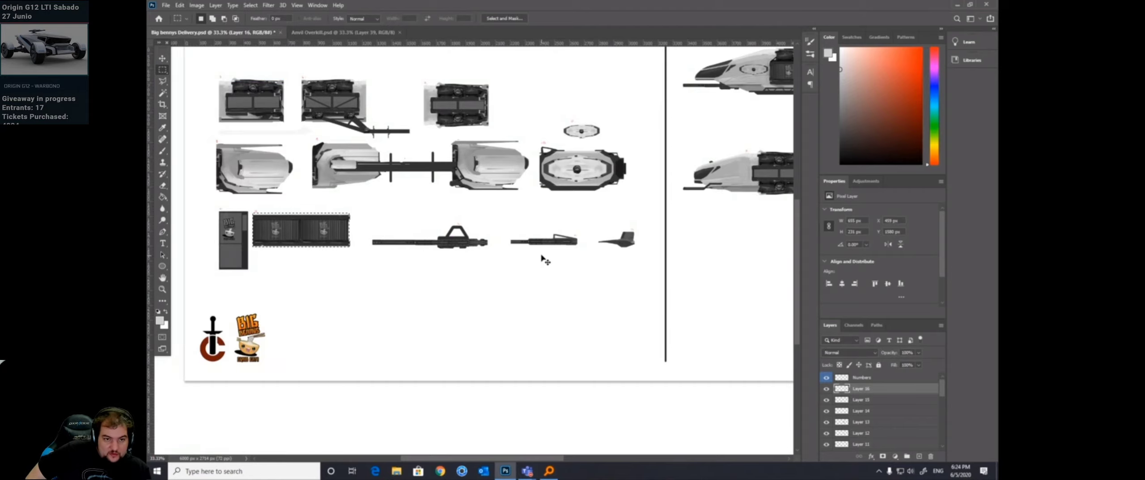
pyautogui.hotkey('ctrl', 'v')
pyautogui.hotkey('ctrl', 't')
pyautogui.moveTo(320, 233); pyautogui.dragTo(607, 273)
pyautogui.moveTo(661, 278); pyautogui.dragTo(432, 327)
pyautogui.moveTo(363, 318); pyautogui.dragTo(602, 249)
pyautogui.press('Return')
# Step: Shrink the placed cargo panel to about 84% and shift it slightly right
pyautogui.press('z')
pyautogui.click(714, 211)
pyautogui.click(714, 208)
pyautogui.hotkey('ctrl', 't')
pyautogui.moveTo(586, 271); pyautogui.dragTo(598, 271)
pyautogui.press('Return')
pyautogui.press('z')
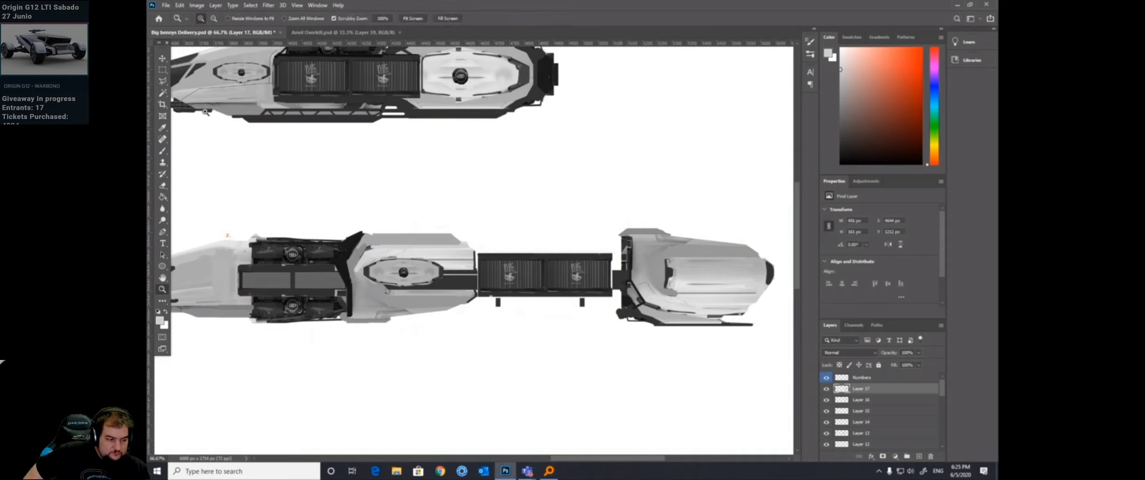
# Step: Duplicate the cargo container onto the front hull and scale the copy down
pyautogui.click(163, 59)
pyautogui.moveTo(557, 276); pyautogui.dragTo(337, 276)
pyautogui.hotkey('ctrl', 't')
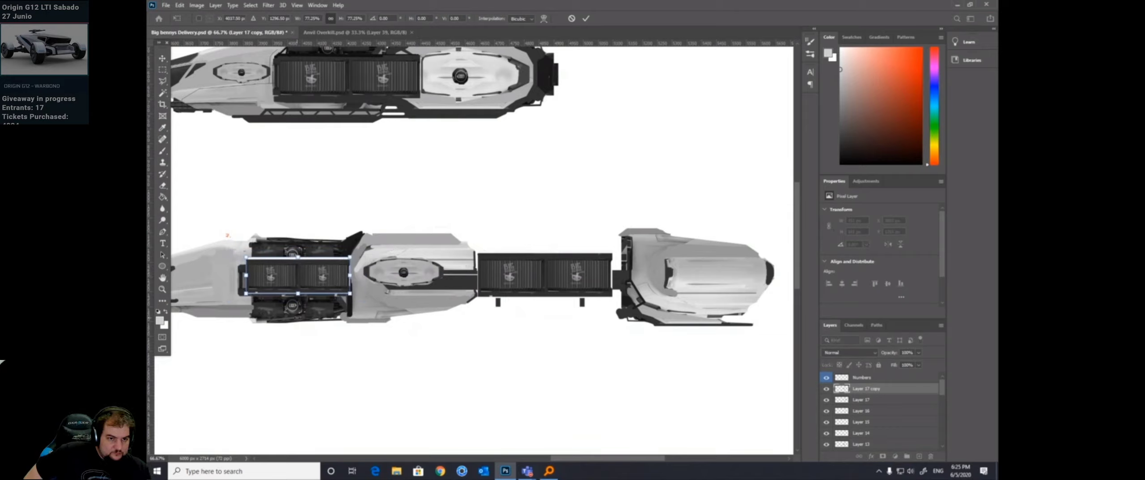
pyautogui.press('Return')
# Step: Erase the light lines along the copy's top and bottom edges, then hide its layer
pyautogui.press('e')
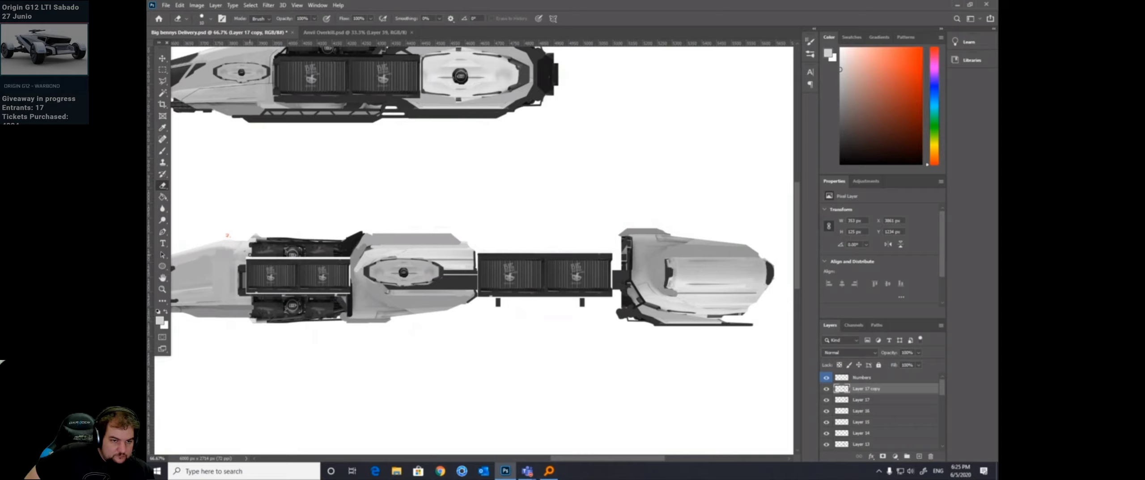
pyautogui.moveTo(256, 257); pyautogui.dragTo(351, 258)
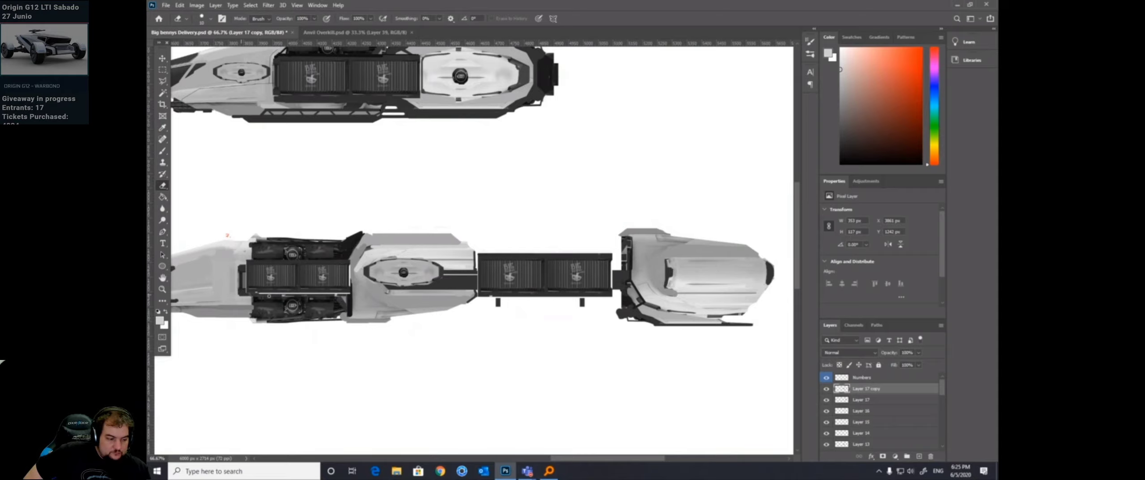
pyautogui.moveTo(269, 296); pyautogui.dragTo(381, 294)
pyautogui.click(826, 388)
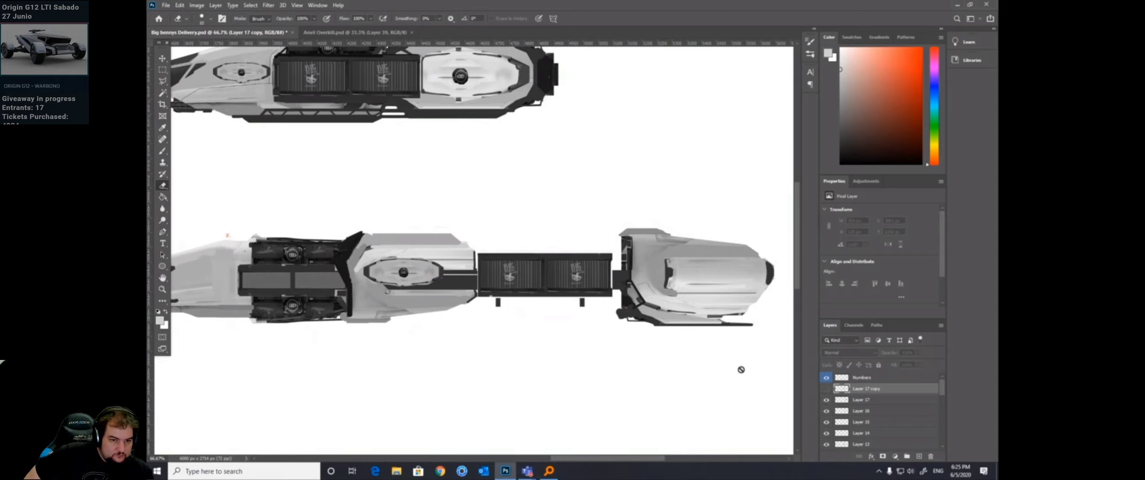
pyautogui.moveTo(284, 376); pyautogui.dragTo(658, 275)
pyautogui.moveTo(366, 304); pyautogui.dragTo(532, 345)
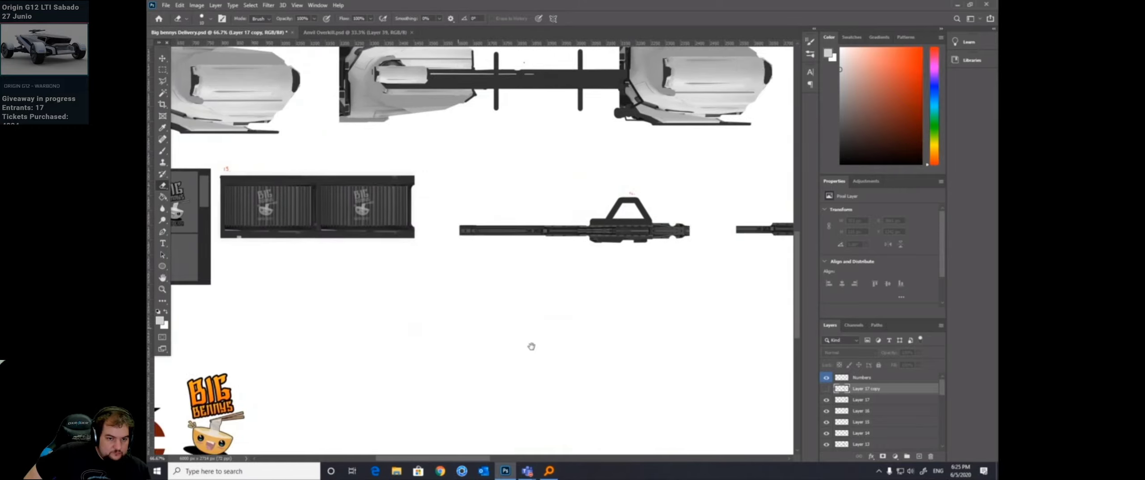
# Step: Paste the small square hatch panel beside the lower ship and scale it to 68 by 135 px
pyautogui.moveTo(235, 264); pyautogui.dragTo(508, 285)
pyautogui.click(162, 70)
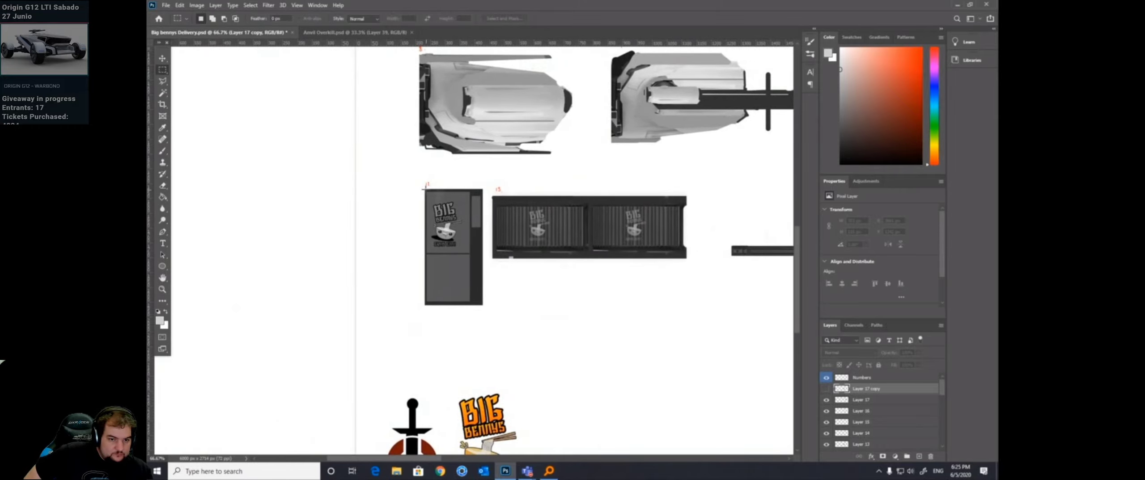
pyautogui.moveTo(426, 188); pyautogui.dragTo(483, 305)
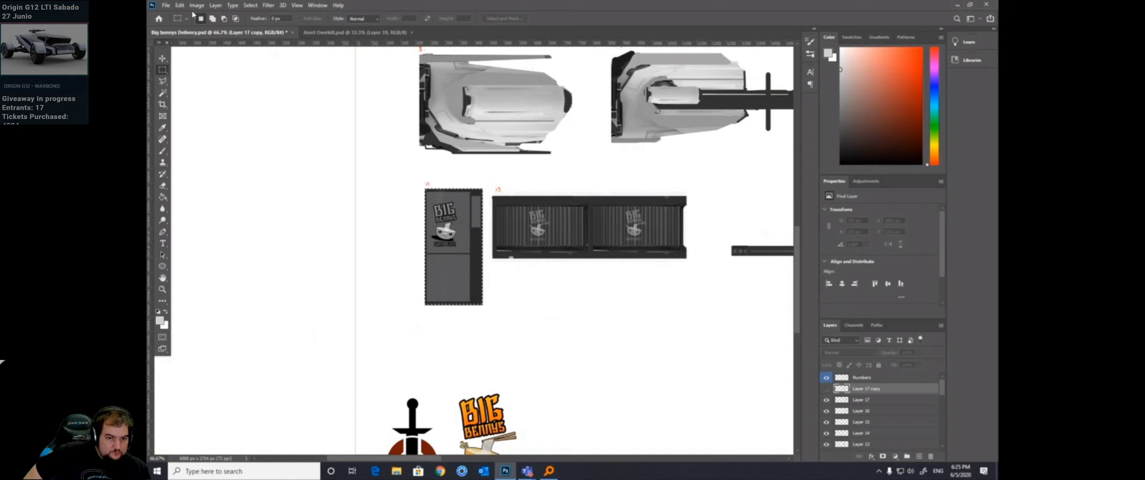
pyautogui.click(179, 5)
pyautogui.click(241, 76)
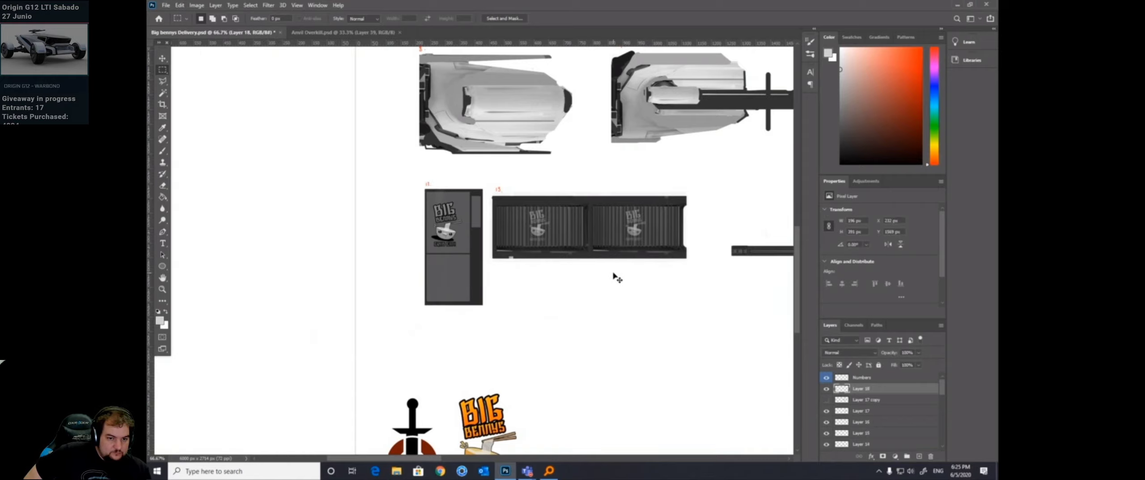
pyautogui.hotkey('ctrl', 't')
pyautogui.moveTo(453, 269); pyautogui.dragTo(699, 230)
pyautogui.moveTo(667, 276); pyautogui.dragTo(253, 328)
pyautogui.moveTo(291, 268); pyautogui.dragTo(654, 201)
pyautogui.moveTo(635, 270); pyautogui.dragTo(304, 344)
pyautogui.moveTo(320, 286); pyautogui.dragTo(640, 258)
pyautogui.moveTo(643, 268); pyautogui.dragTo(488, 299)
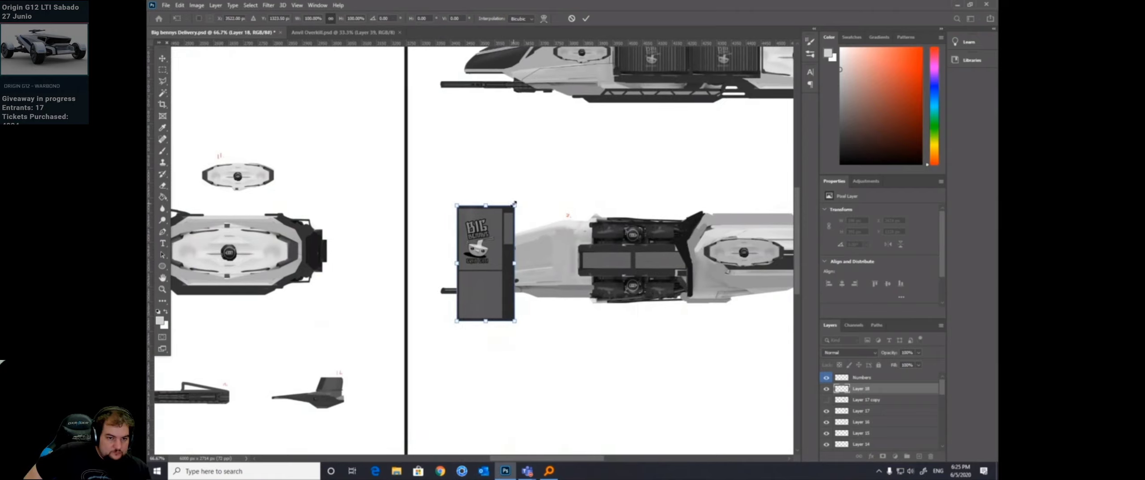
pyautogui.moveTo(514, 204); pyautogui.dragTo(477, 281)
pyautogui.press('Return')
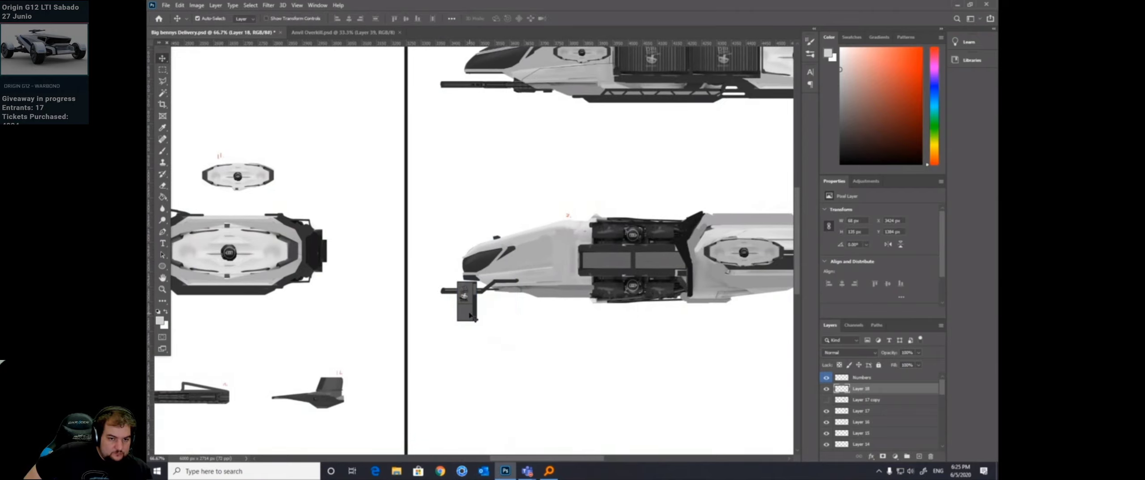
# Step: Line four hatch panels across the lower ship's front section
pyautogui.moveTo(472, 316); pyautogui.dragTo(638, 269)
pyautogui.moveTo(638, 269); pyautogui.dragTo(658, 269)
pyautogui.moveTo(693, 315); pyautogui.dragTo(574, 326)
# Step: Stretch the cargo container on Layer 17 to meet the engine pod
pyautogui.moveTo(551, 270); pyautogui.dragTo(354, 290)
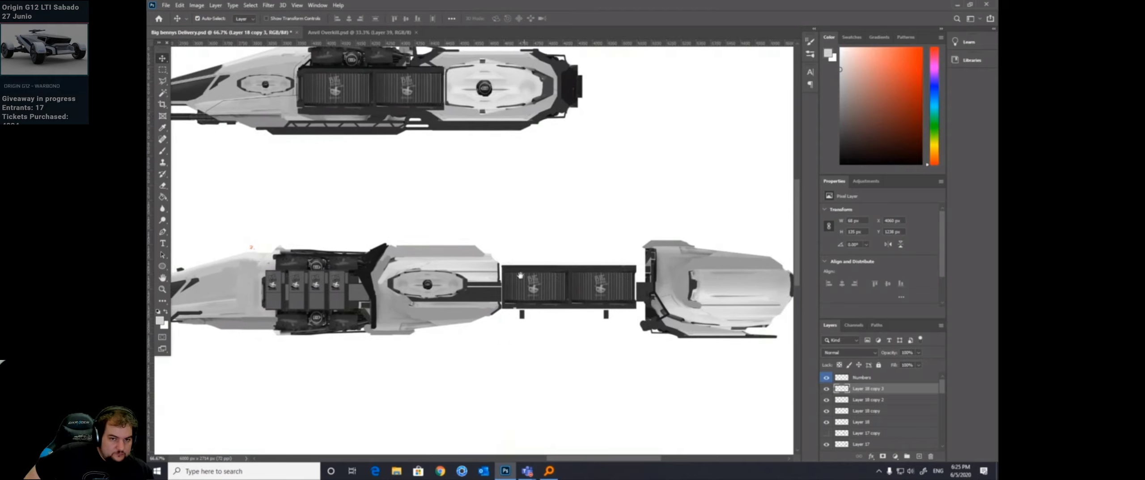
pyautogui.rightClick(522, 284)
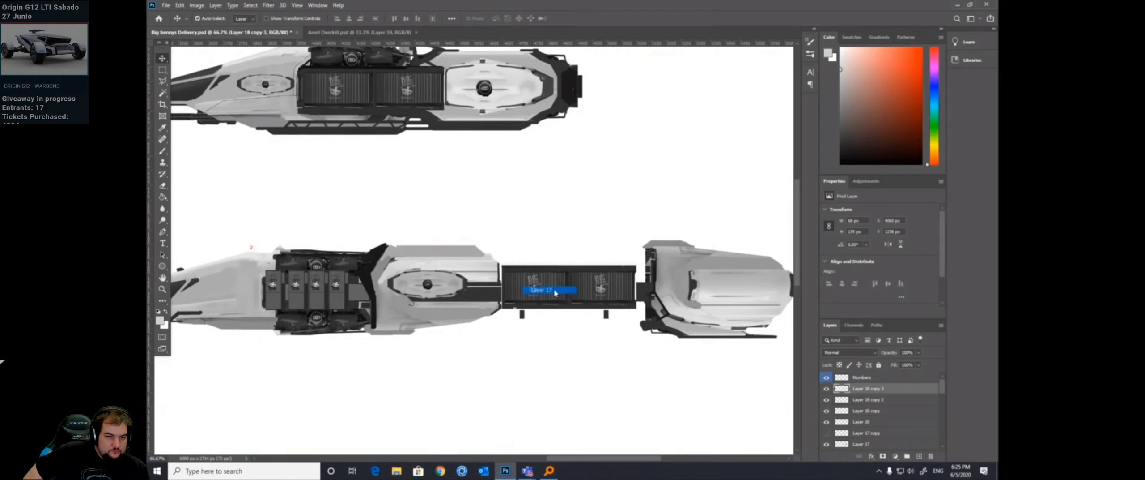
pyautogui.click(537, 294)
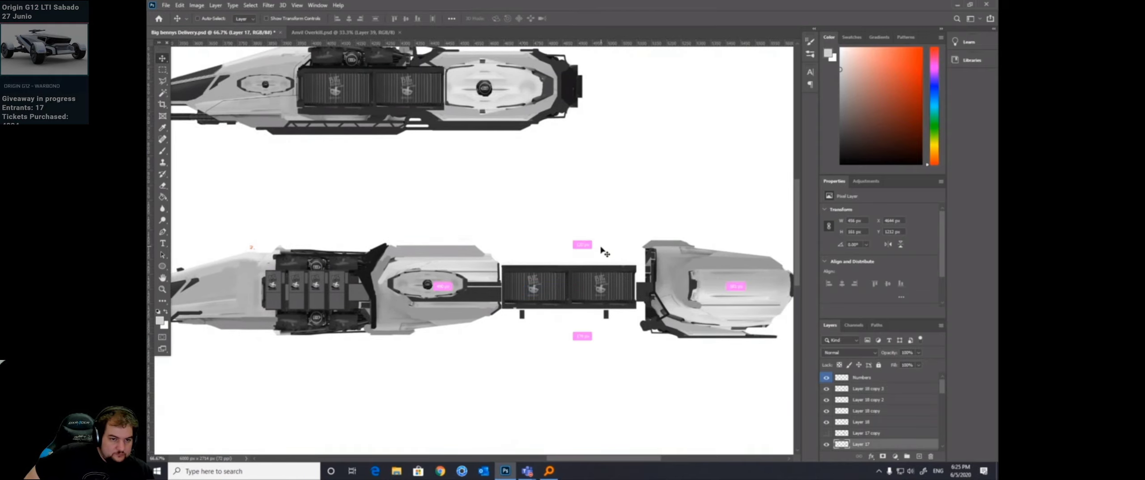
pyautogui.hotkey('ctrl', 't')
pyautogui.moveTo(636, 266); pyautogui.dragTo(645, 260)
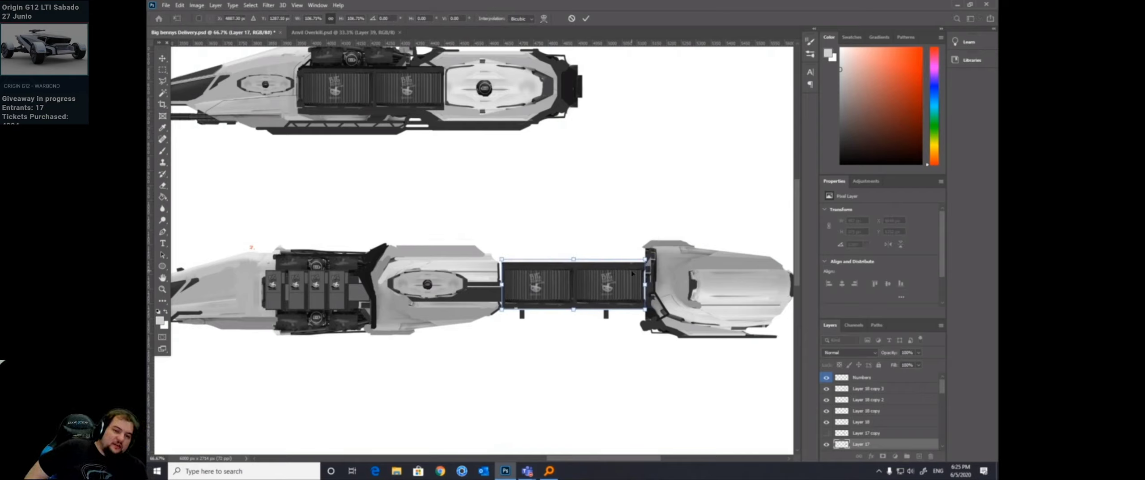
pyautogui.press('Return')
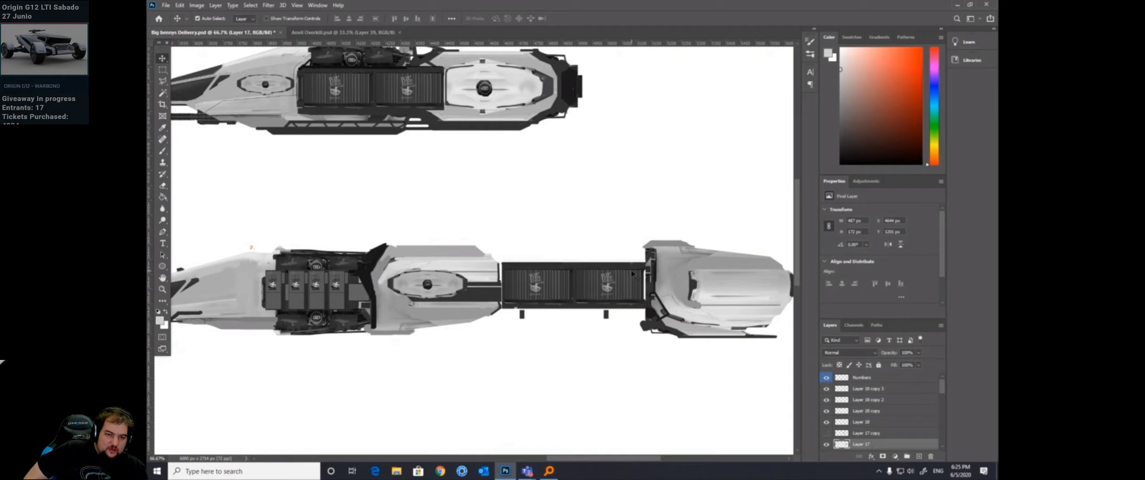
pyautogui.press('z')
pyautogui.keyDown('alt'); pyautogui.click(495, 254); pyautogui.keyUp('alt')
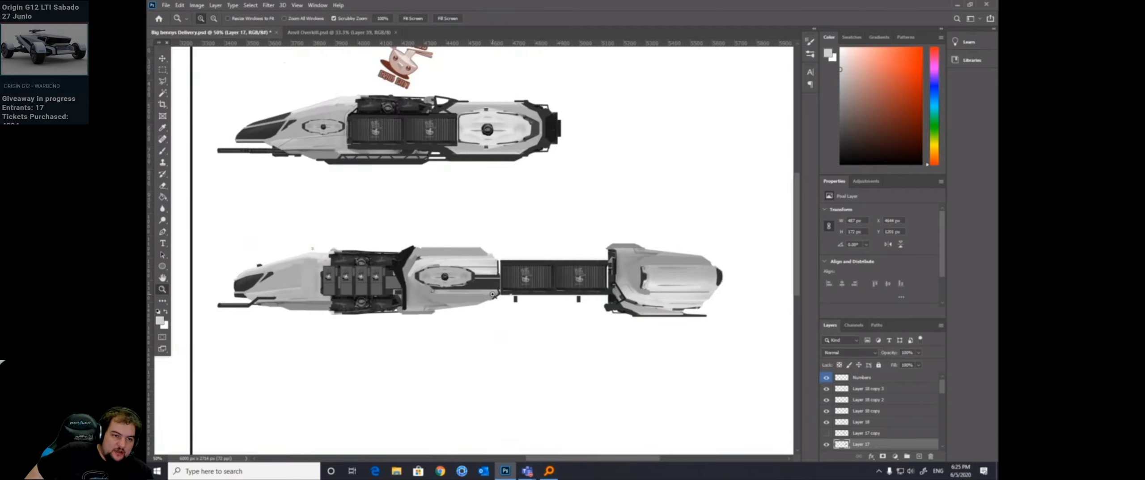
pyautogui.moveTo(526, 233); pyautogui.dragTo(536, 244)
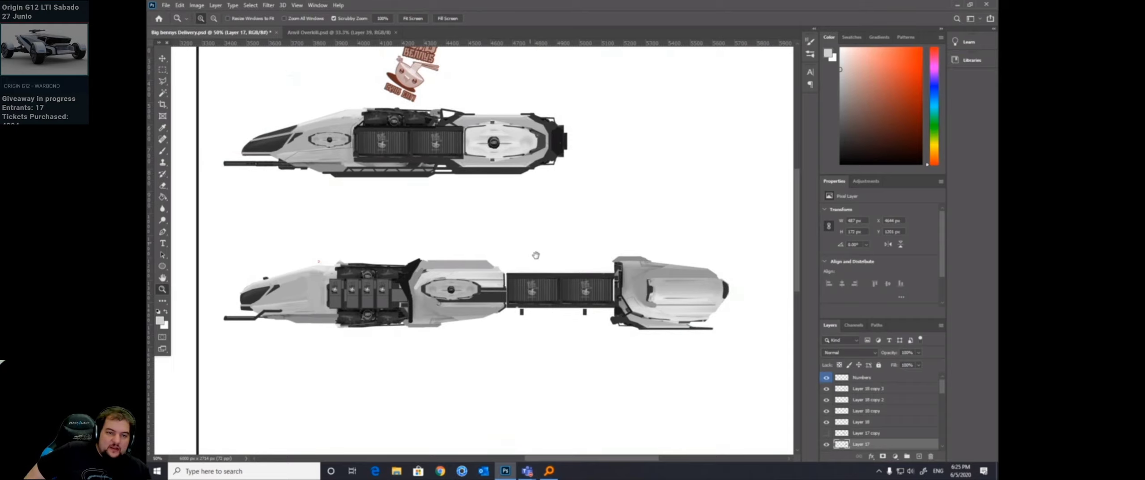
# Step: Copy the top ship's raised upper structure and move it onto the lower ship's back
pyautogui.press('m')
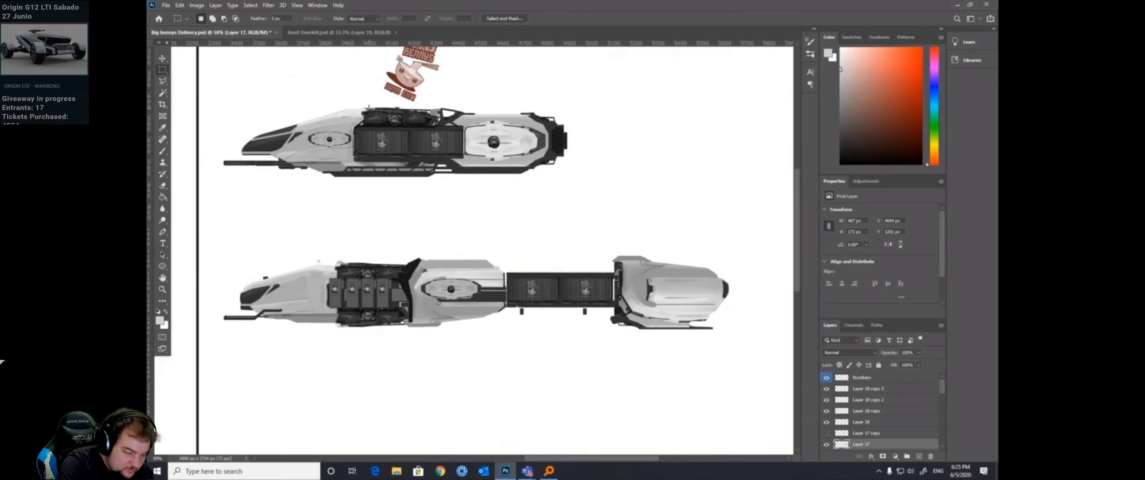
pyautogui.moveTo(365, 106); pyautogui.dragTo(459, 121)
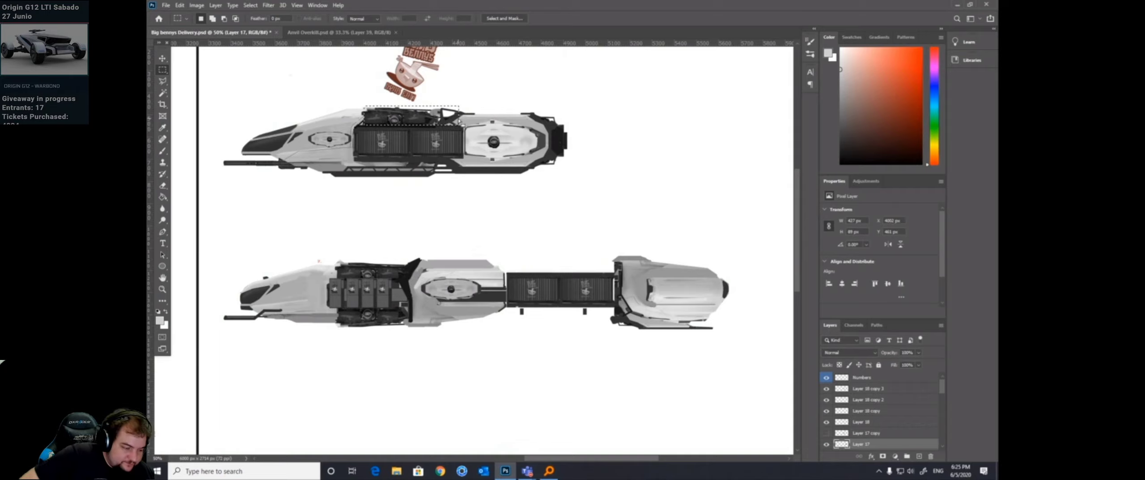
pyautogui.click(179, 5)
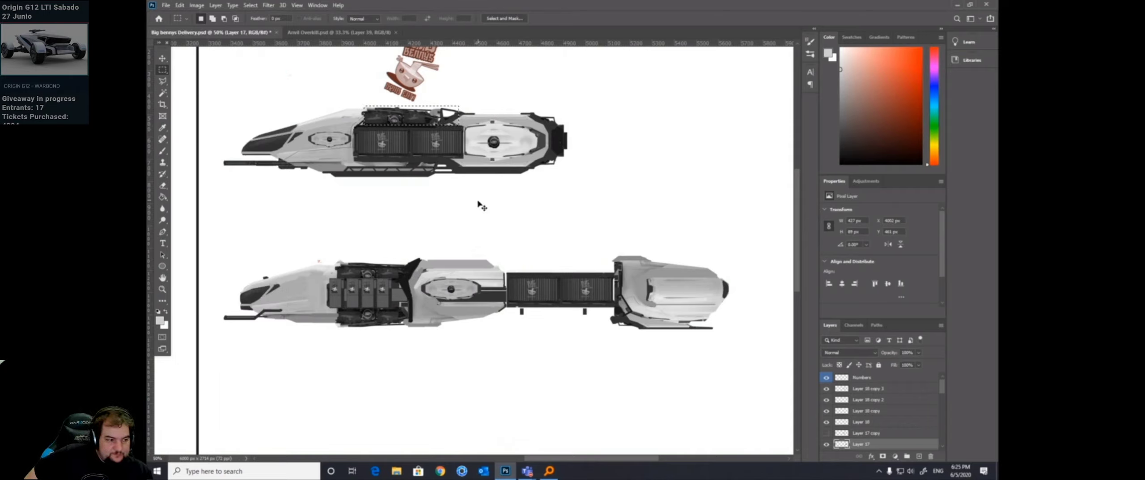
pyautogui.hotkey('ctrl', 'j')
pyautogui.hotkey('ctrl', 't')
pyautogui.moveTo(437, 111); pyautogui.dragTo(623, 262)
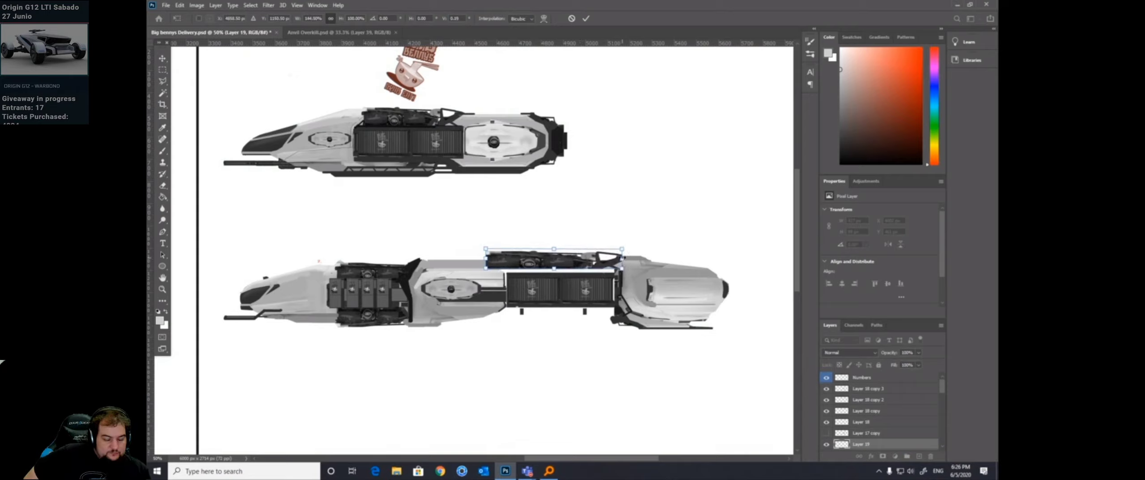
pyautogui.press('Return')
# Step: Paint dark grey edges where the structure joins the lower ship's hull
pyautogui.press('b')
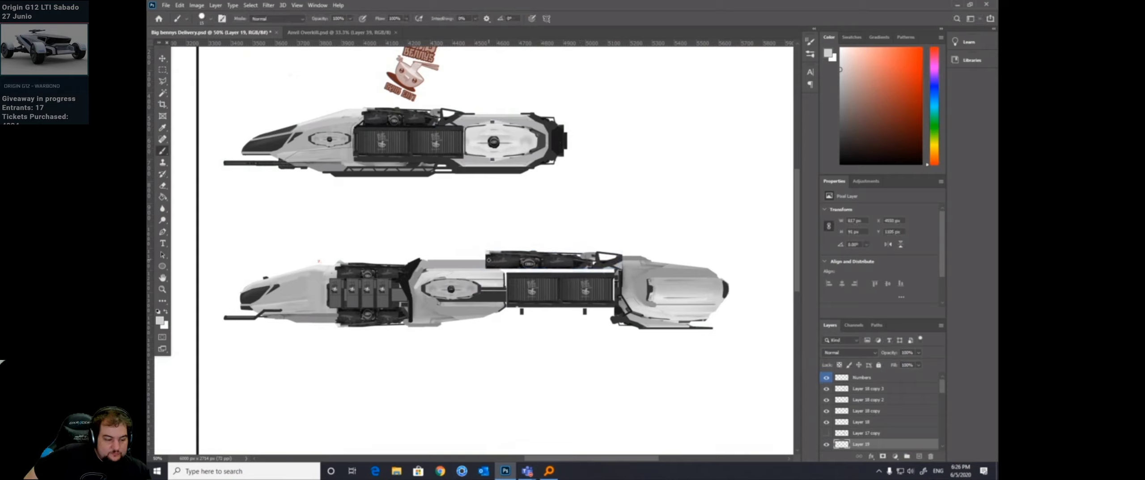
pyautogui.keyDown('alt'); pyautogui.click(491, 256); pyautogui.keyUp('alt')
pyautogui.moveTo(491, 256); pyautogui.dragTo(418, 257)
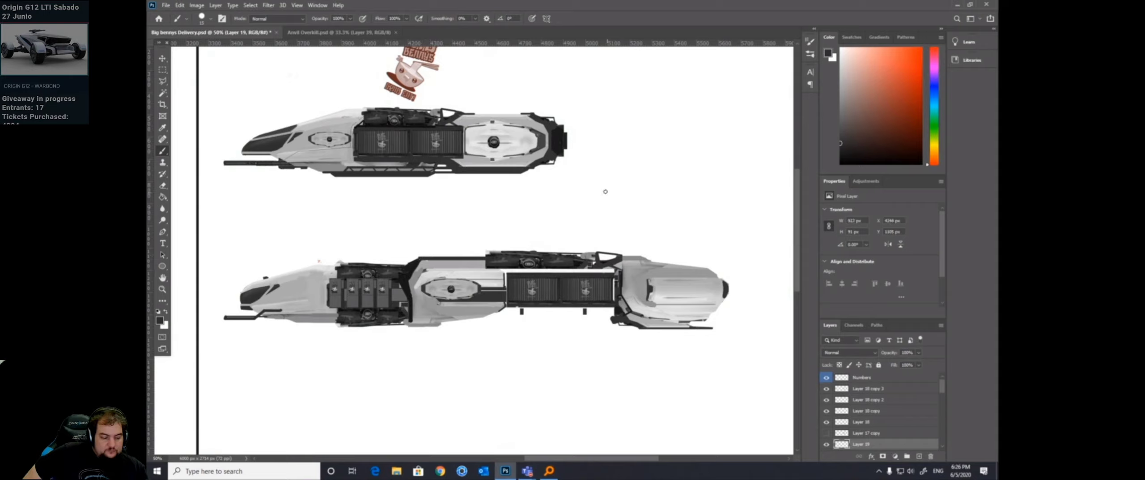
pyautogui.keyDown('alt'); pyautogui.click(484, 263); pyautogui.keyUp('alt')
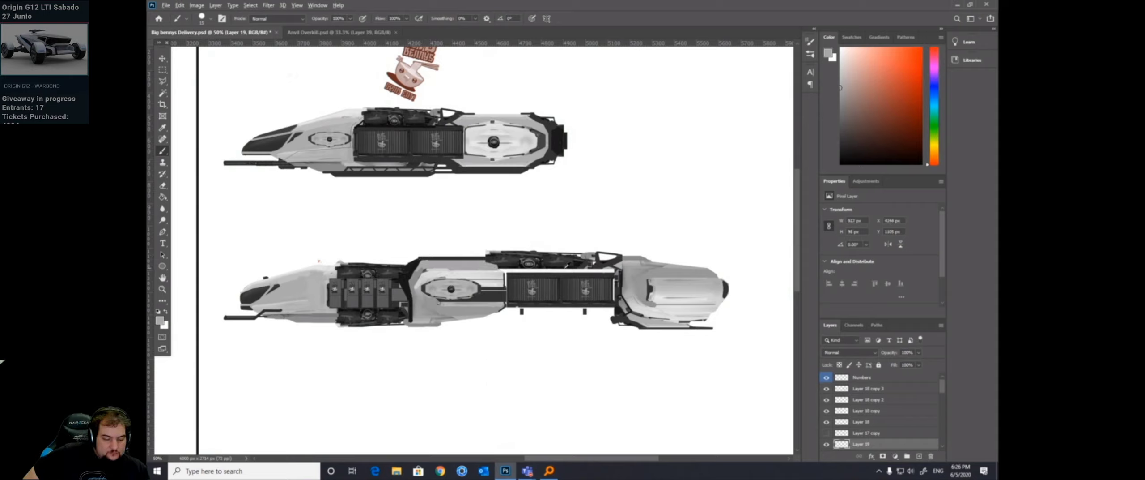
pyautogui.keyDown('alt'); pyautogui.click(507, 265); pyautogui.keyUp('alt')
pyautogui.keyDown('alt'); pyautogui.click(605, 267); pyautogui.keyUp('alt')
pyautogui.moveTo(503, 268); pyautogui.dragTo(612, 268)
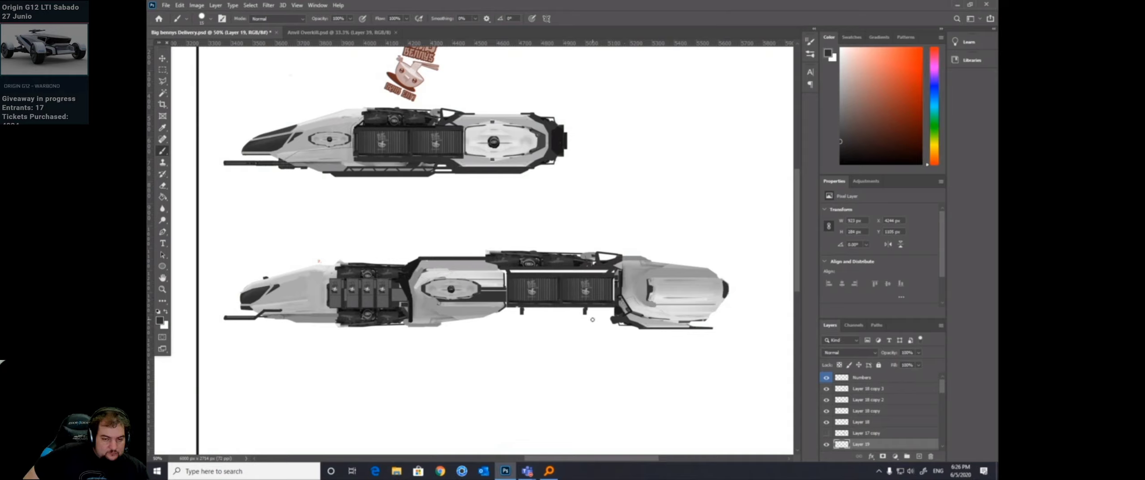
pyautogui.keyDown('alt'); pyautogui.click(489, 258); pyautogui.keyUp('alt')
# Step: At 100%, add a new layer, trial-paint over the first front crate, then undo it
pyautogui.press('z')
pyautogui.click(346, 283)
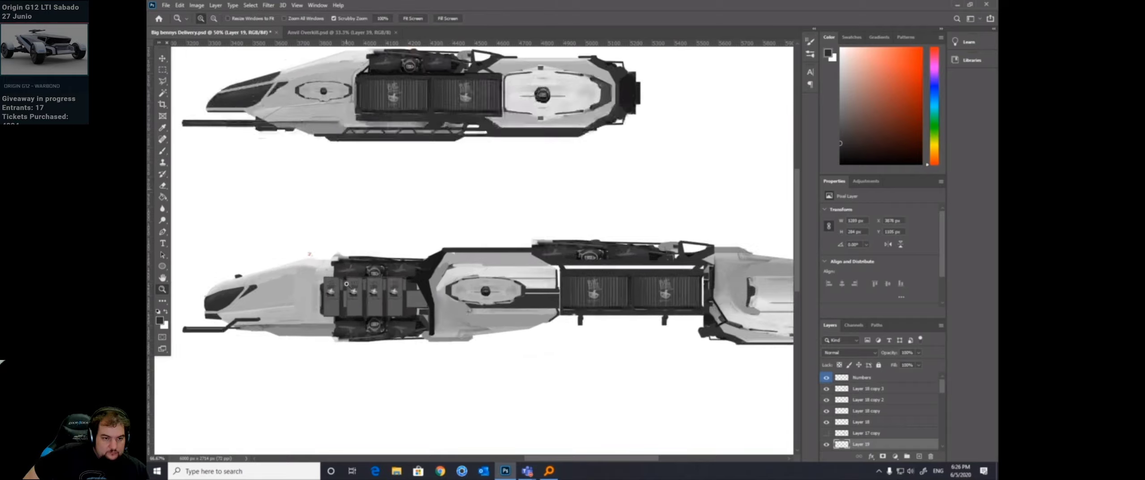
pyautogui.click(346, 283)
pyautogui.moveTo(345, 292); pyautogui.dragTo(496, 303)
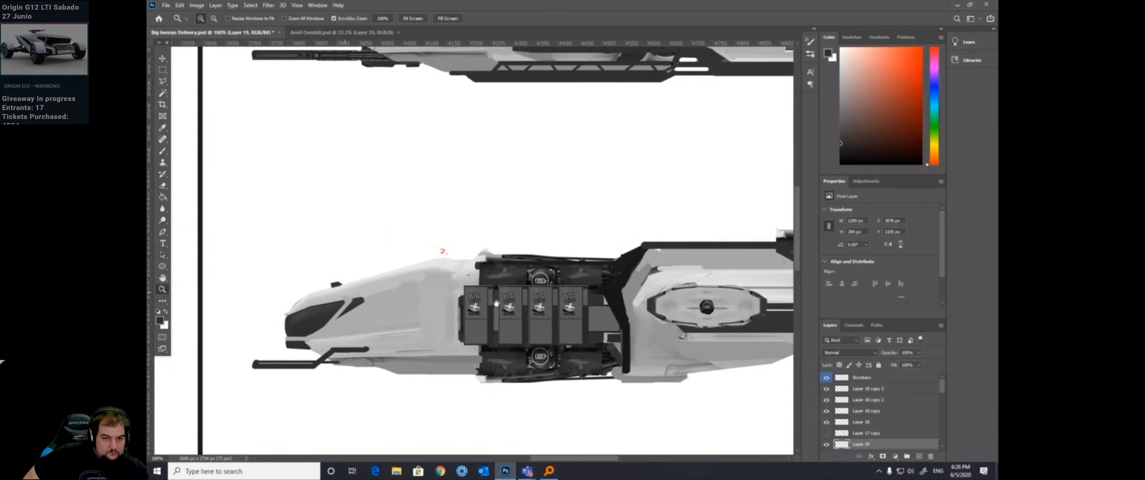
pyautogui.press('b')
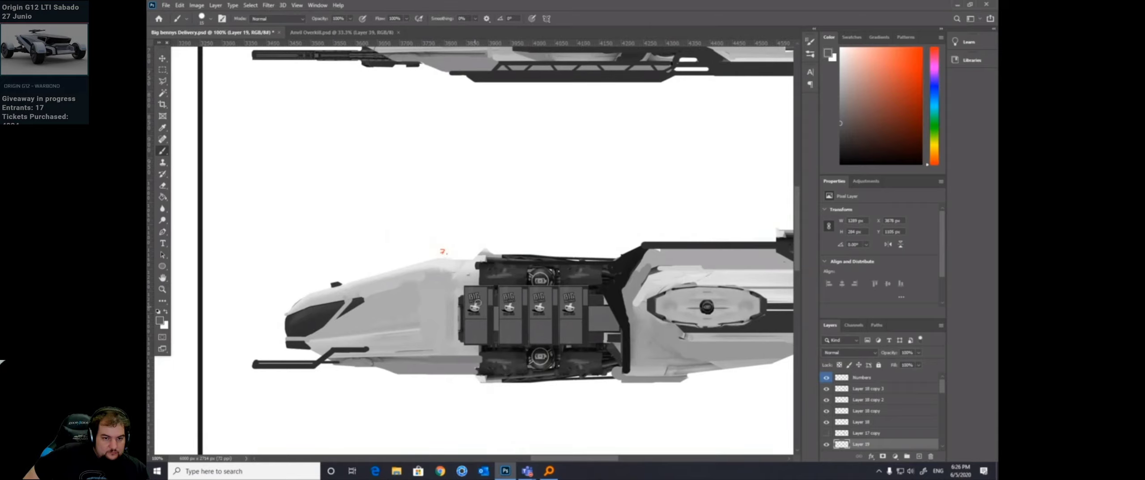
pyautogui.hotkey('ctrl', 'shift', 'alt', 'n')
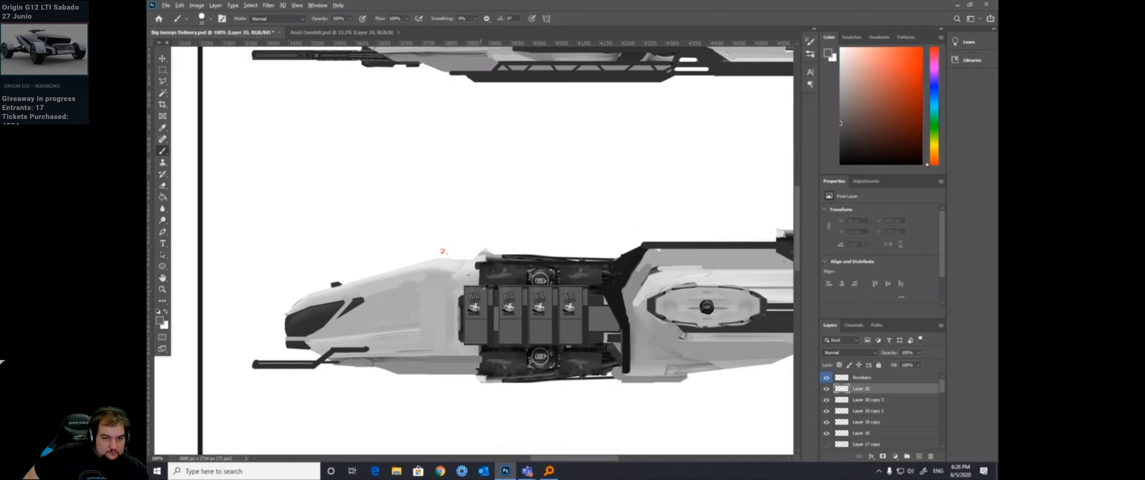
pyautogui.keyDown('alt'); pyautogui.click(484, 289); pyautogui.keyUp('alt')
pyautogui.moveTo(471, 295)
pyautogui.mouseDown()
pyautogui.moveTo(481, 310)
pyautogui.moveTo(478, 299)
pyautogui.mouseUp()
pyautogui.keyDown('alt'); pyautogui.click(455, 297); pyautogui.keyUp('alt')
pyautogui.press('z')
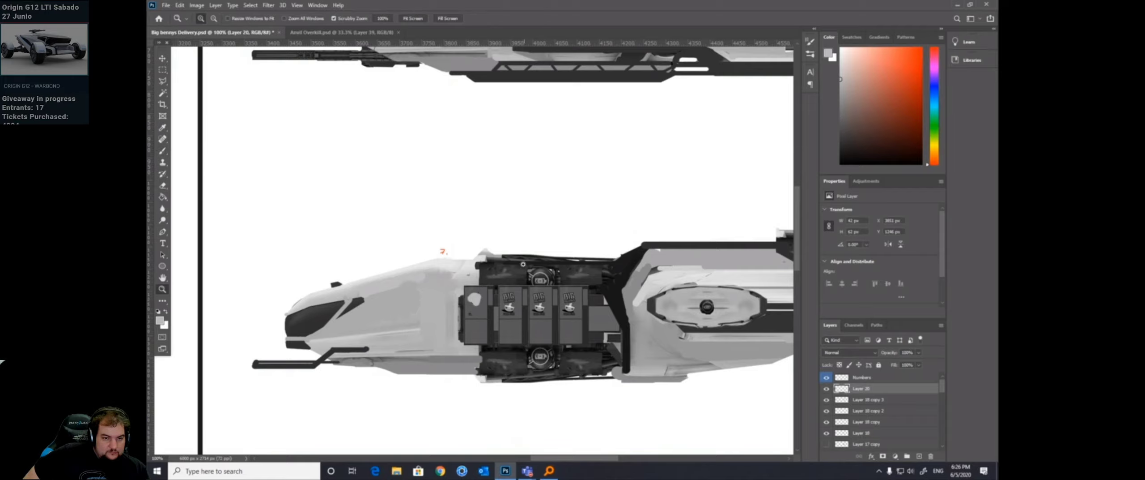
pyautogui.keyDown('alt'); pyautogui.click(522, 264); pyautogui.keyUp('alt')
pyautogui.hotkey('ctrl', 'z')
pyautogui.hotkey('ctrl', 'z')
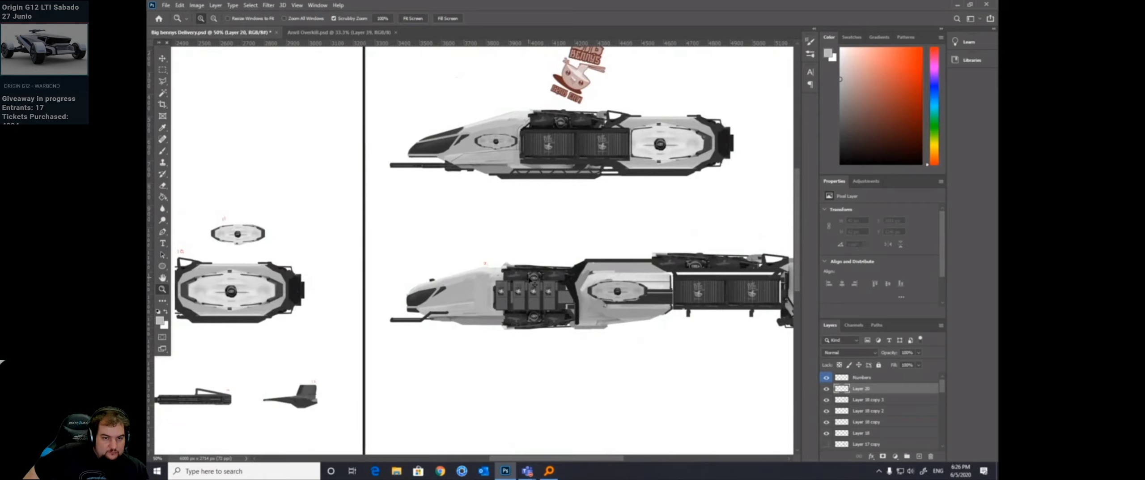
# Step: Paint the white gap beside the front cargo crates dark grey and zoom out to 33.3%
pyautogui.moveTo(718, 287); pyautogui.dragTo(580, 285)
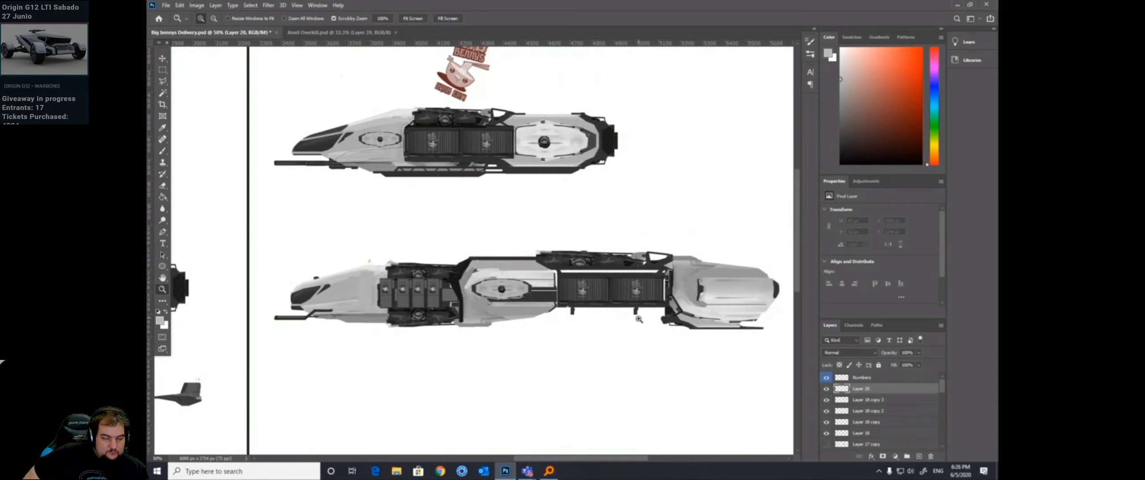
pyautogui.press('b')
pyautogui.keyDown('alt'); pyautogui.click(458, 285); pyautogui.keyUp('alt')
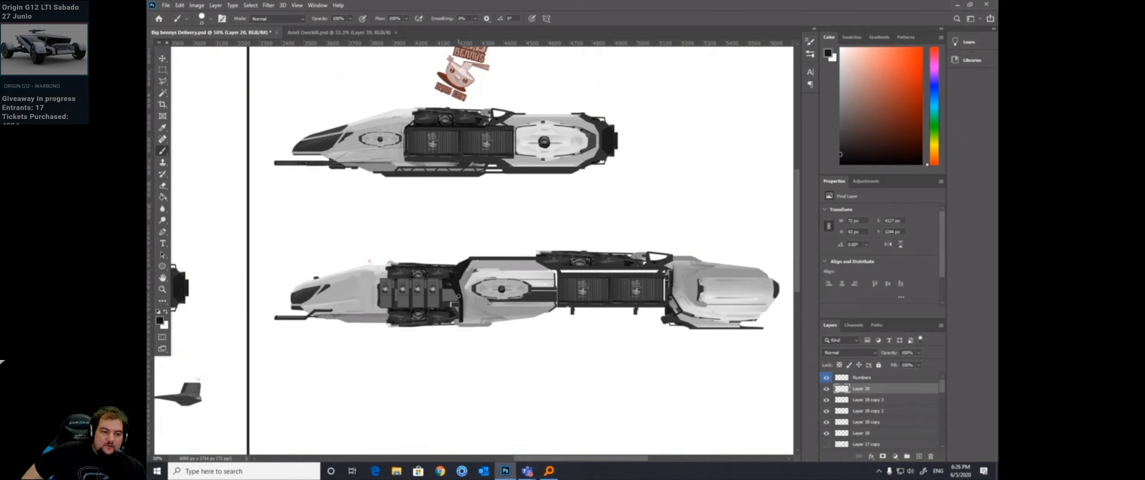
pyautogui.click(449, 300)
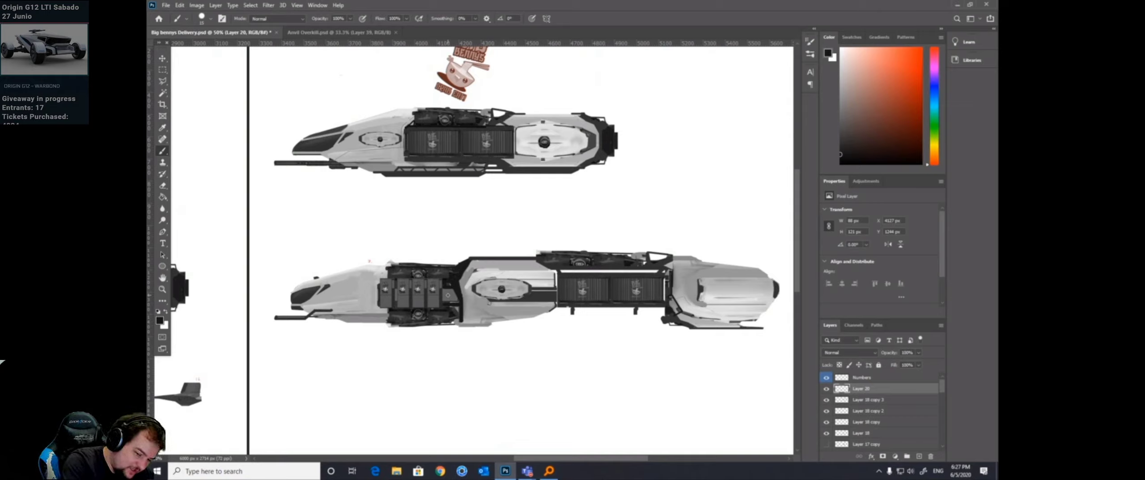
pyautogui.keyDown('alt'); pyautogui.click(555, 267); pyautogui.keyUp('alt')
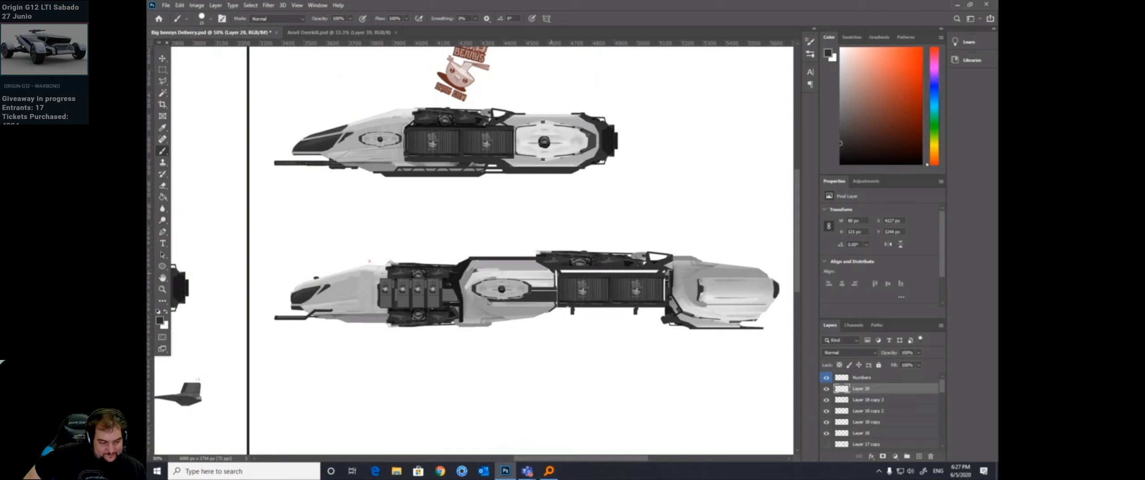
pyautogui.moveTo(557, 274); pyautogui.dragTo(557, 305)
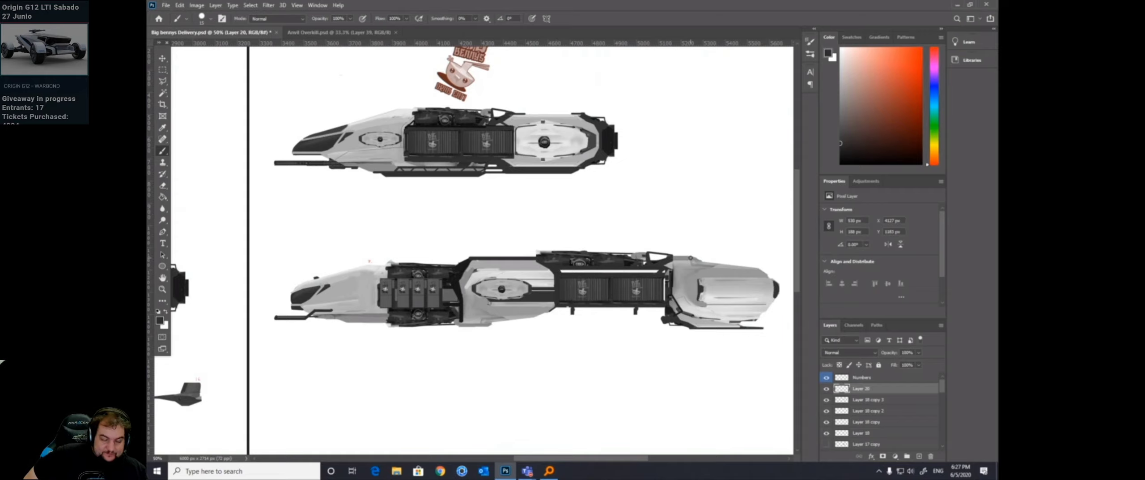
pyautogui.press('z')
pyautogui.keyDown('alt'); pyautogui.click(691, 277); pyautogui.keyUp('alt')
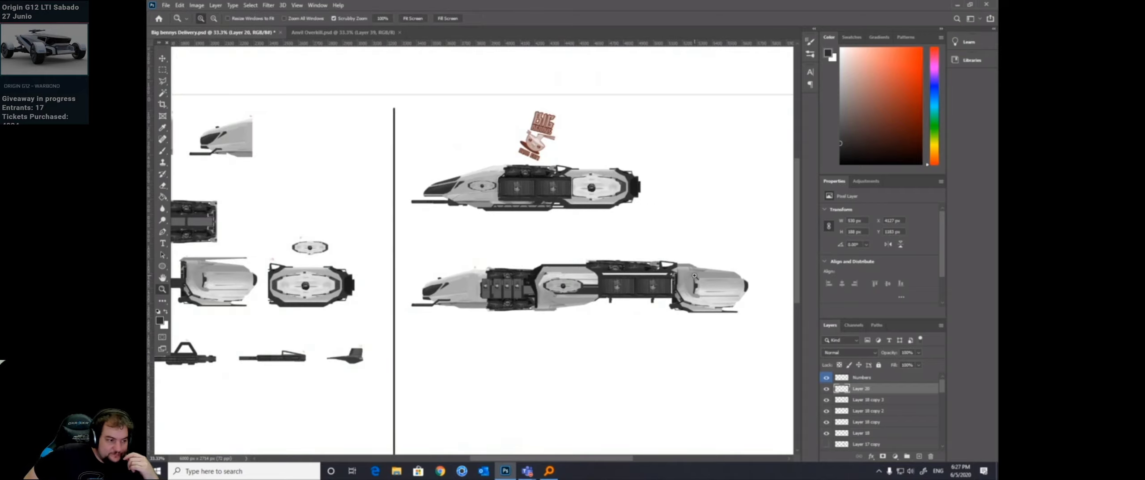
# Step: At 50% zoom, sample light grey from the hull and brush it along the lower ship's top edge, then pause the stream
pyautogui.click(699, 276)
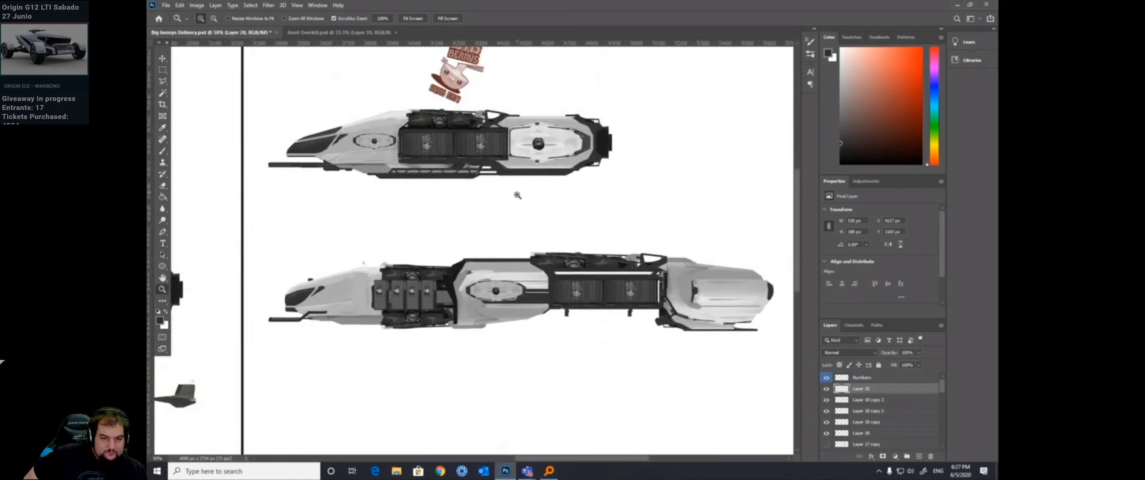
pyautogui.press('b')
pyautogui.keyDown('alt'); pyautogui.click(471, 261); pyautogui.keyUp('alt')
pyautogui.moveTo(534, 251); pyautogui.dragTo(468, 263)
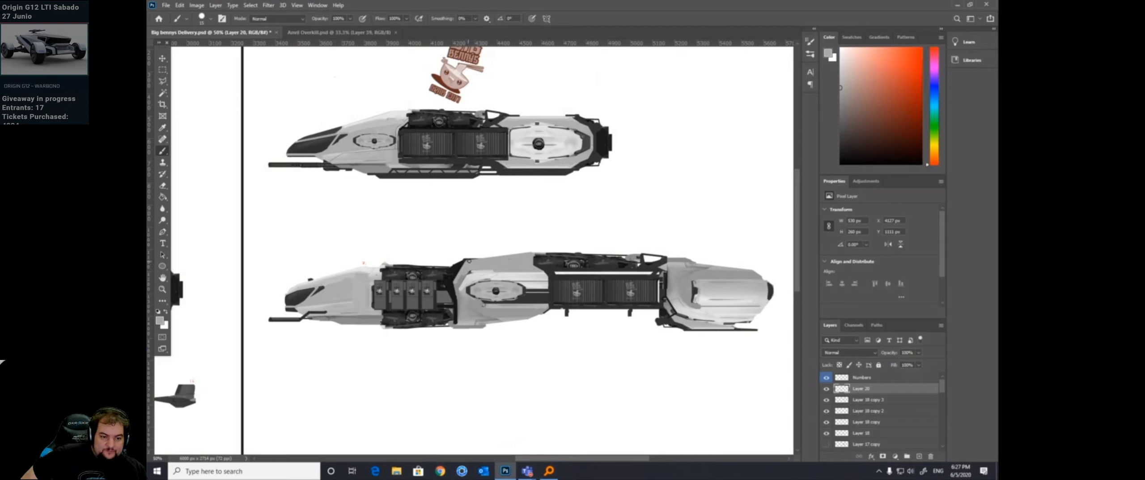
pyautogui.moveTo(179, 373)
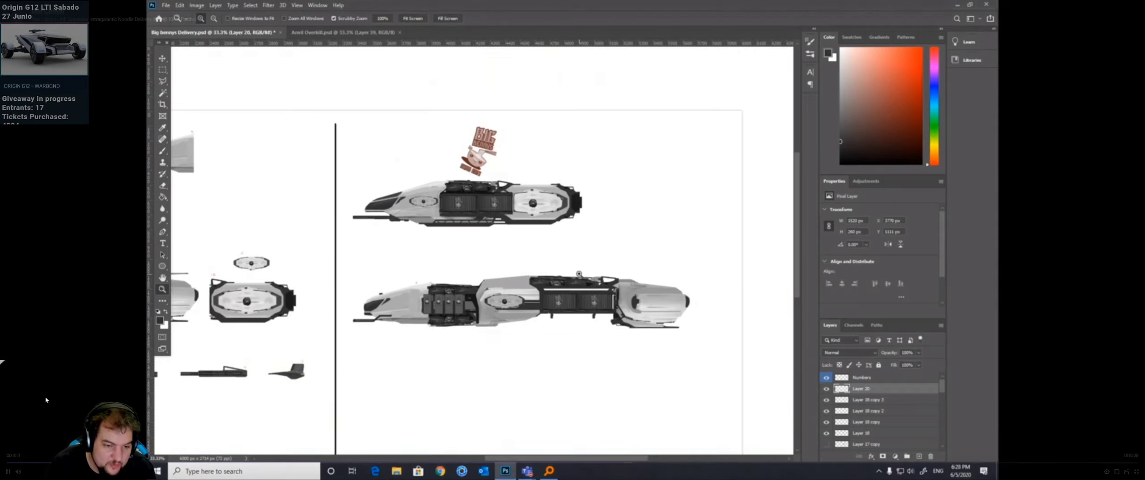
pyautogui.click(85, 375)
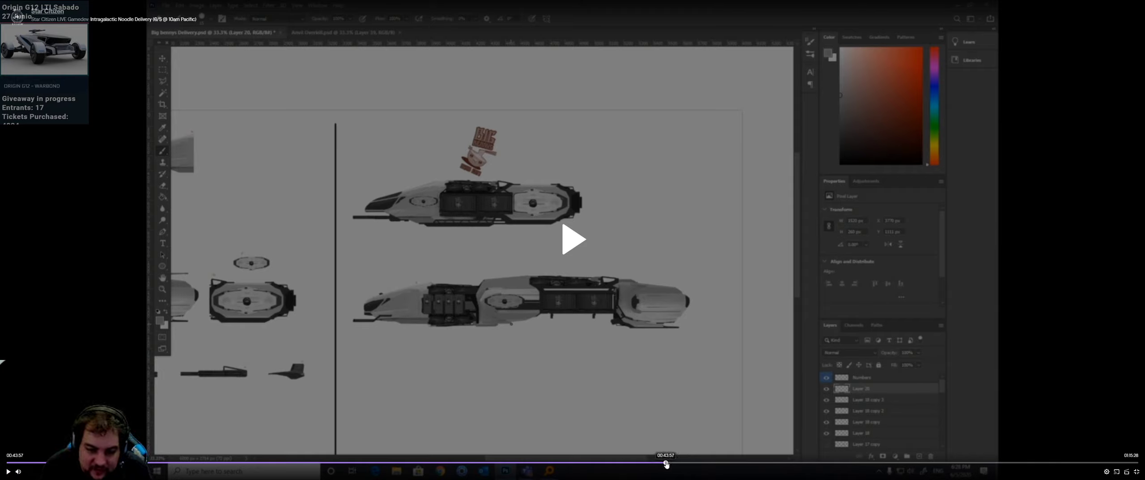
# Step: Skip ahead through the recording past the hue and saturation adjustment, then pause on the noodle-bowl turret
pyautogui.click(720, 462)
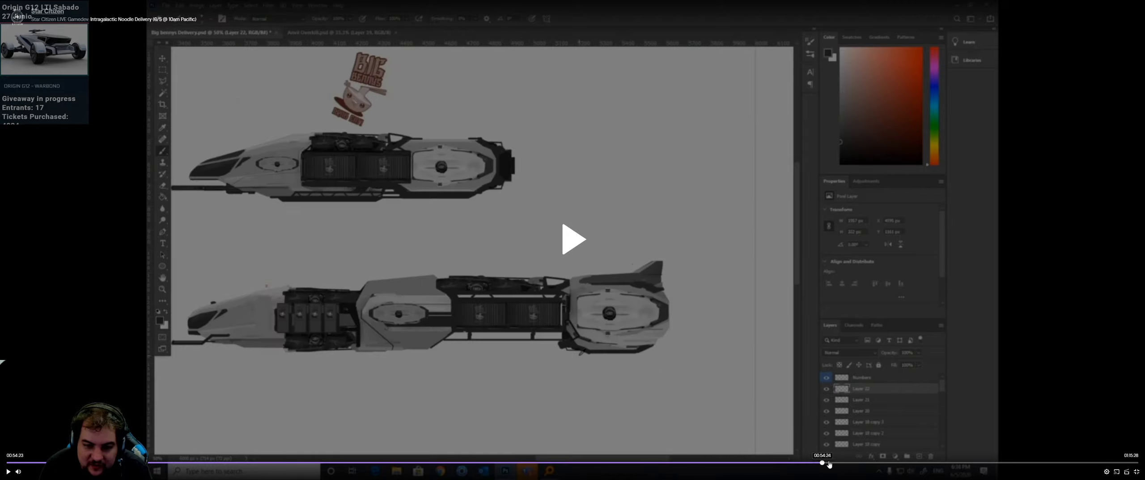
pyautogui.click(822, 463)
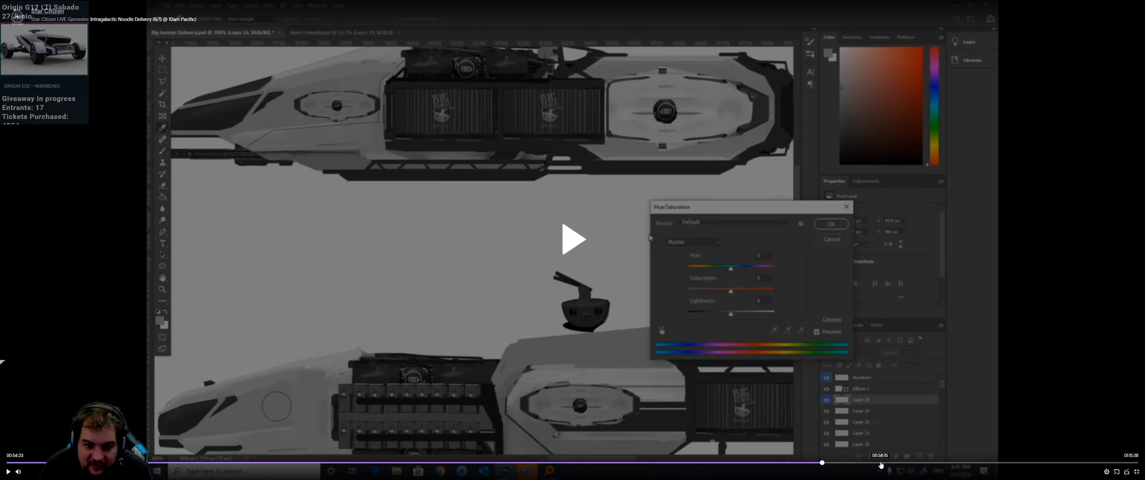
pyautogui.click(878, 462)
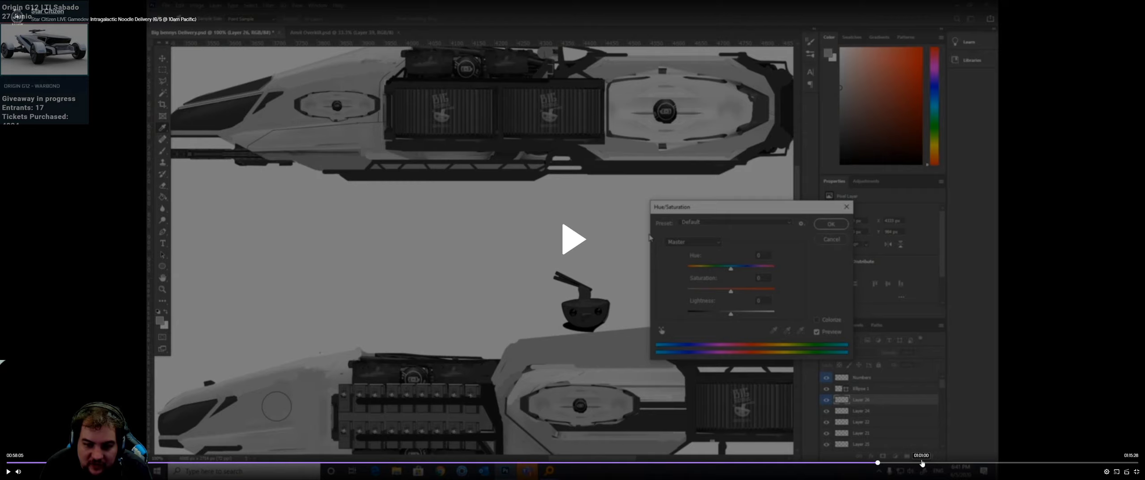
pyautogui.click(981, 462)
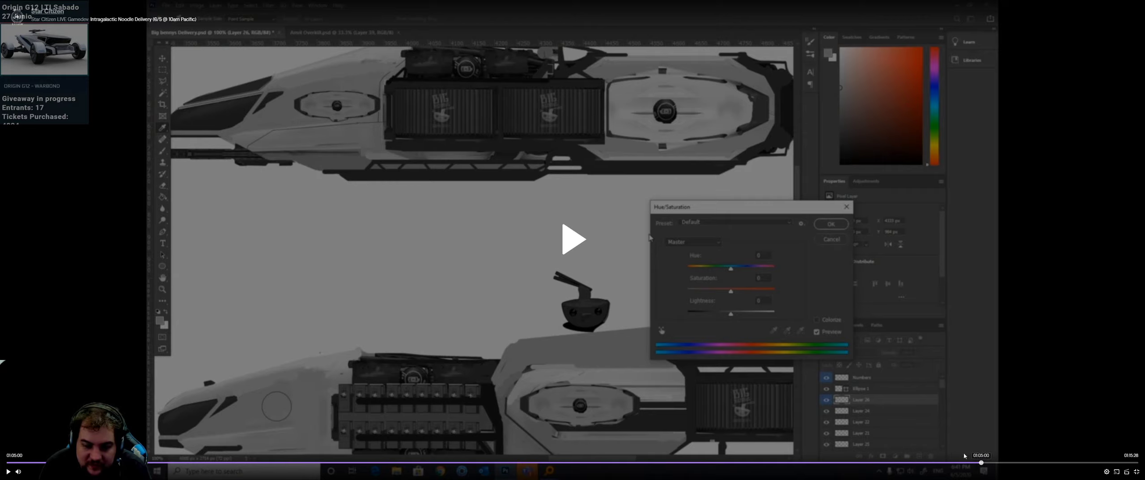
pyautogui.click(569, 250)
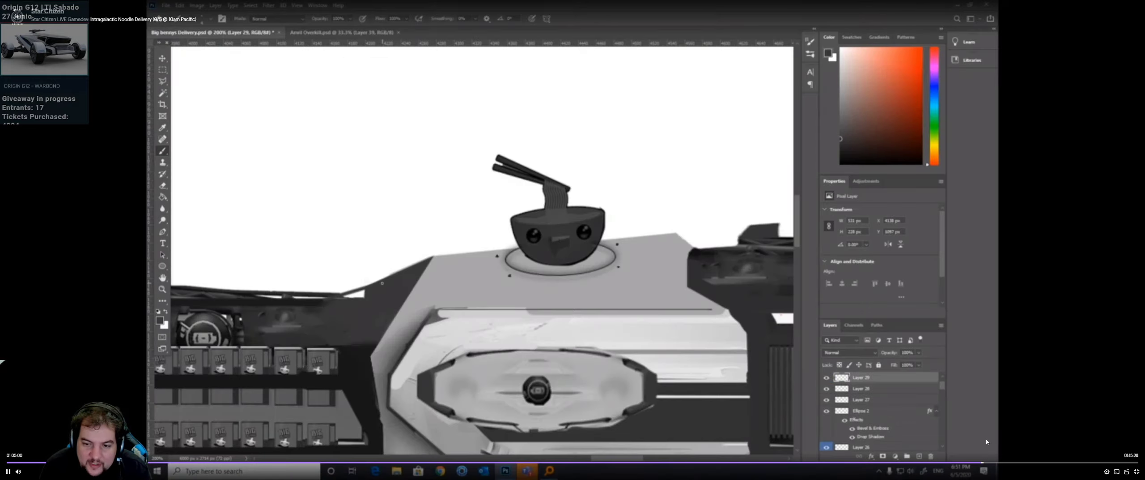
pyautogui.click(286, 419)
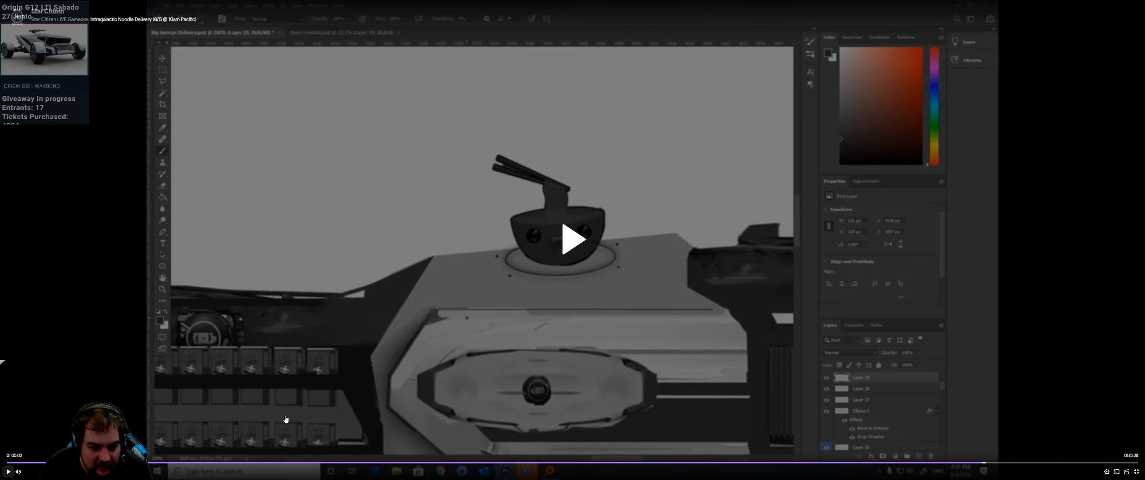
# Step: Jump further ahead to the view of both ships and resume playback
pyautogui.click(1038, 462)
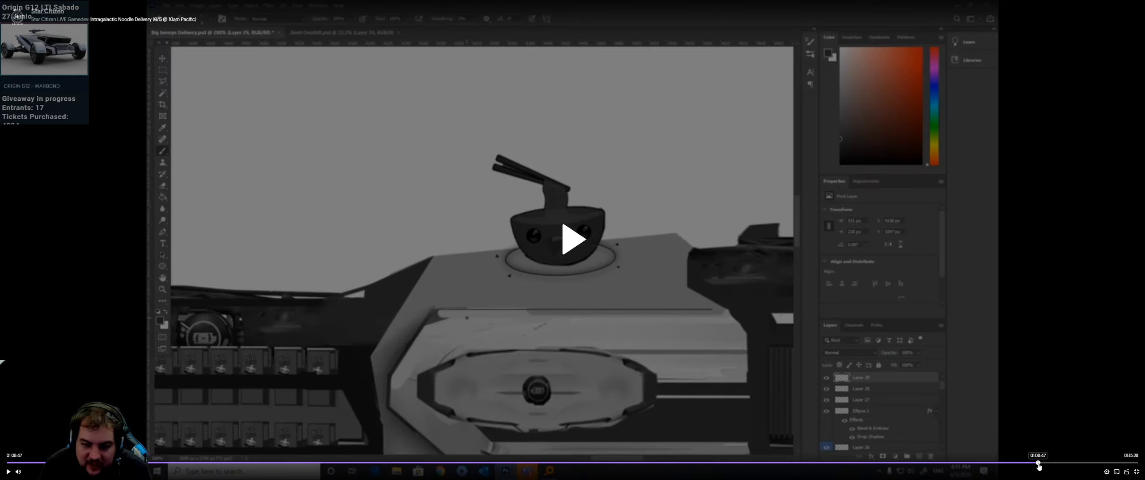
pyautogui.click(1077, 462)
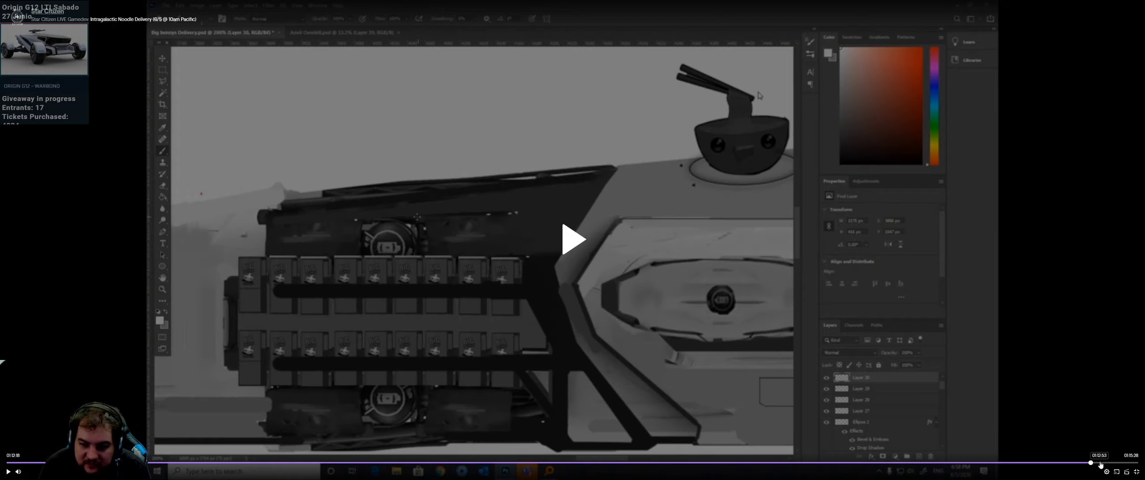
pyautogui.click(1103, 462)
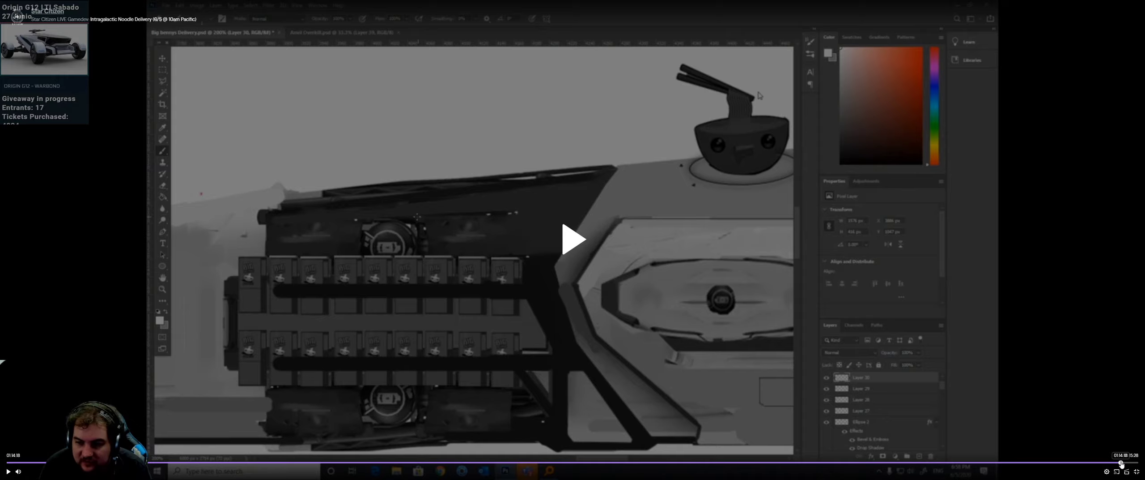
pyautogui.click(577, 249)
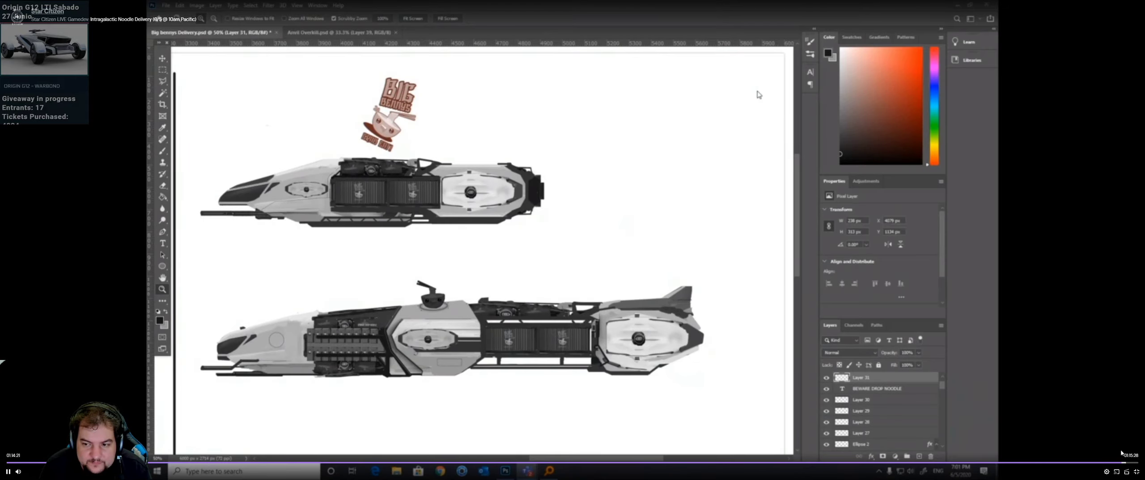
# Step: Seek back to the zoomed-out ship layout and pause on the finished ships
pyautogui.click(1113, 462)
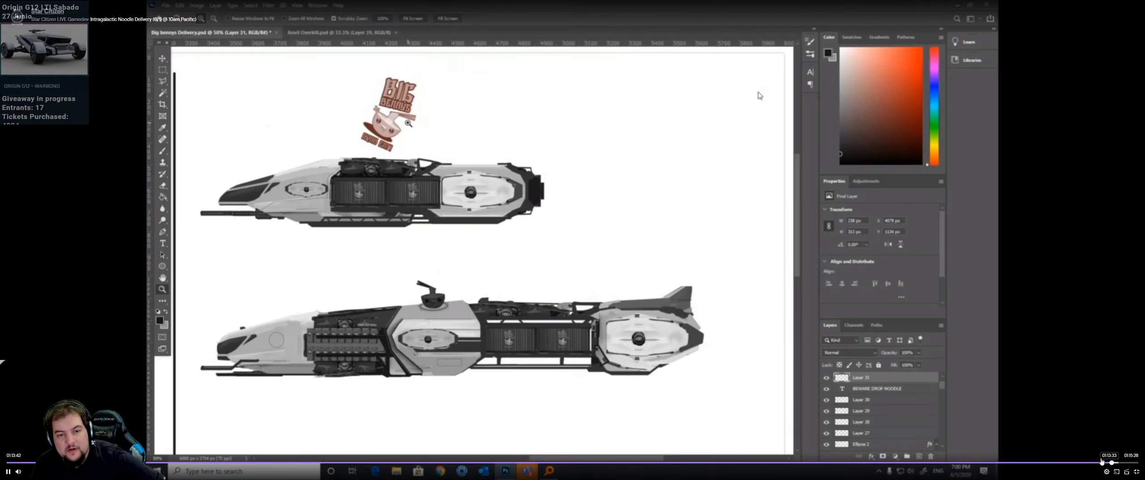
pyautogui.click(1104, 462)
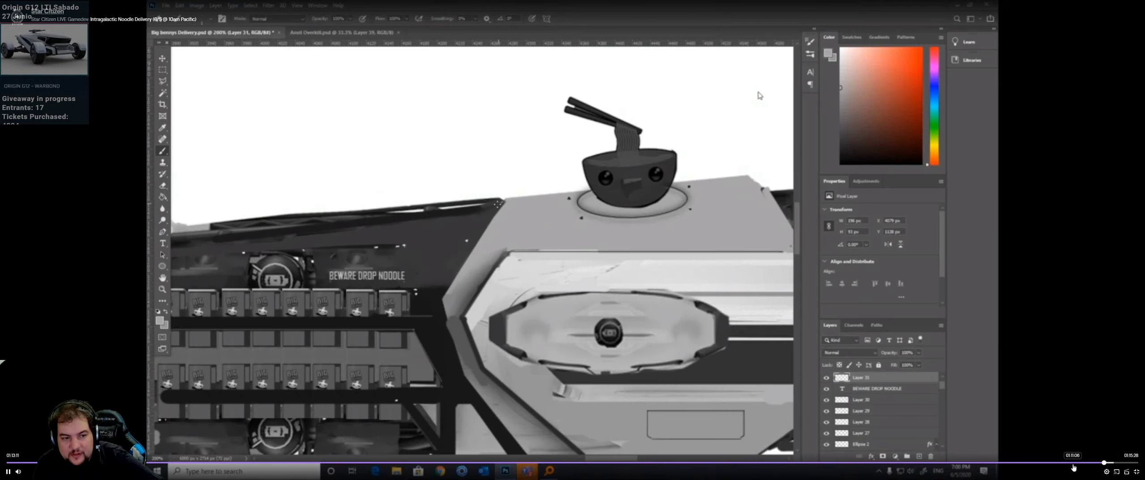
pyautogui.click(1075, 463)
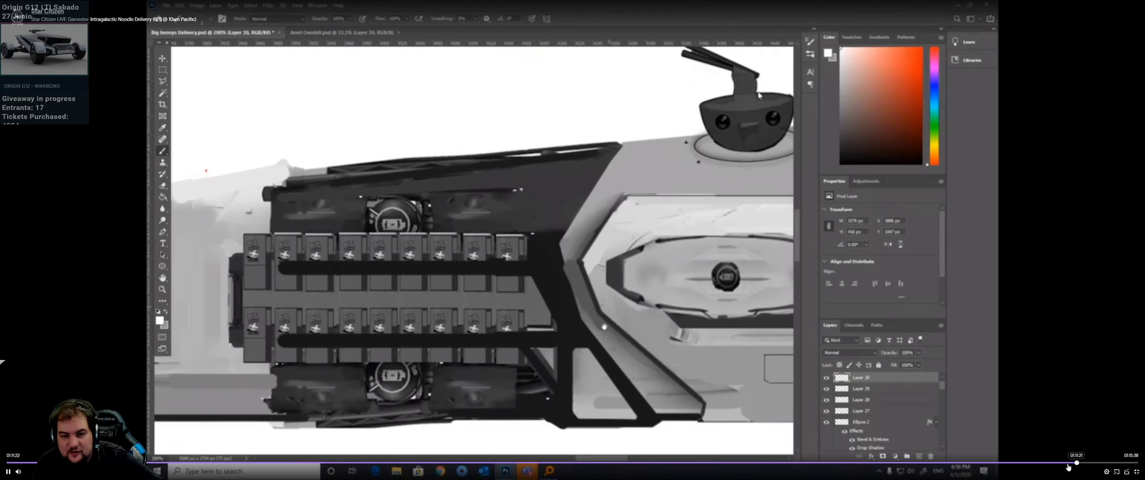
pyautogui.click(1047, 463)
pyautogui.click(1027, 464)
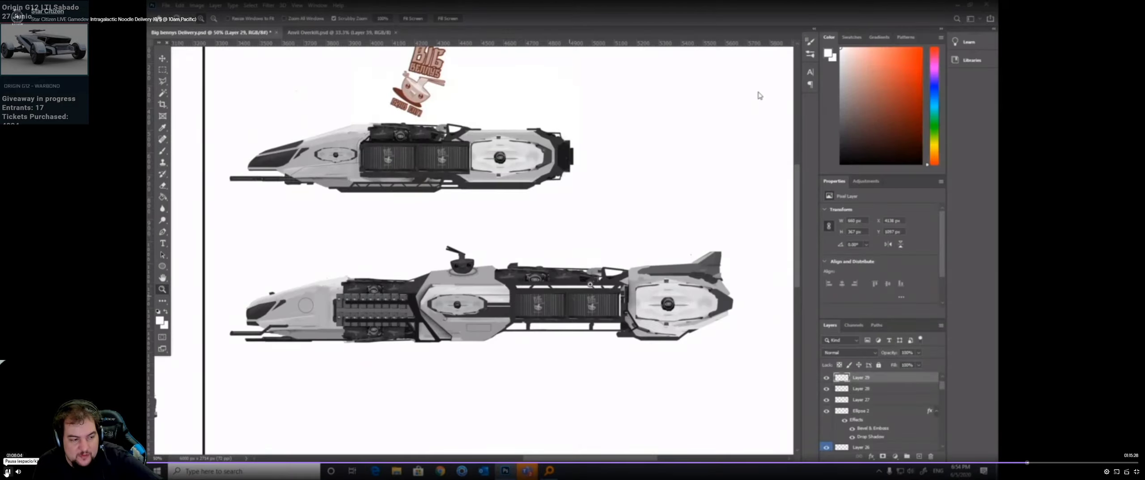
pyautogui.click(232, 387)
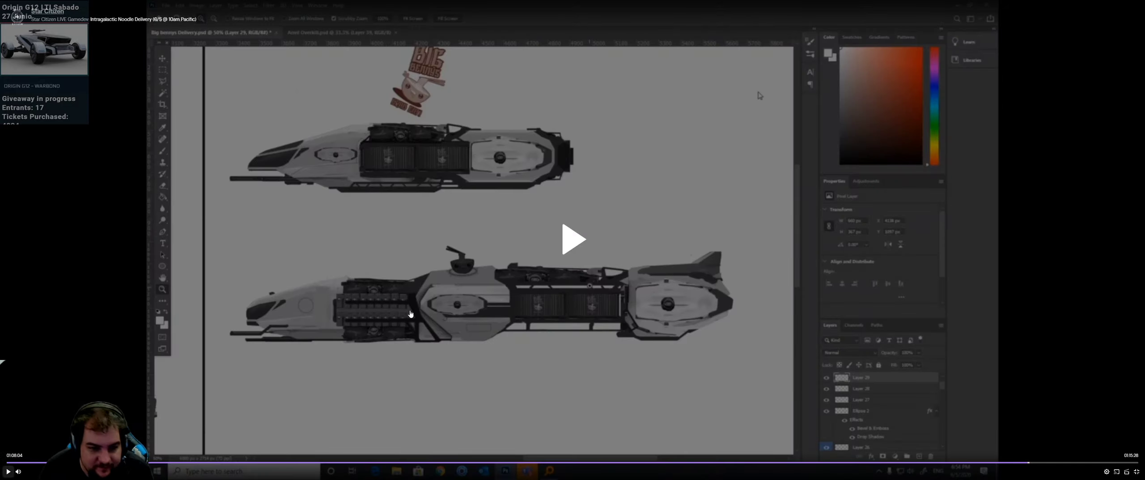